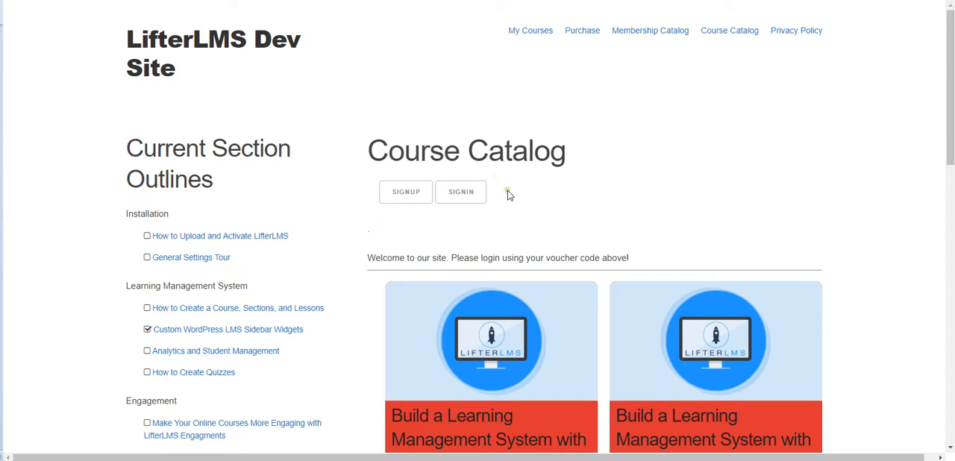
Step: Open the signup form on the Course Catalog page and fill in the first and last name from a saved autofill profile
left_click(405, 192)
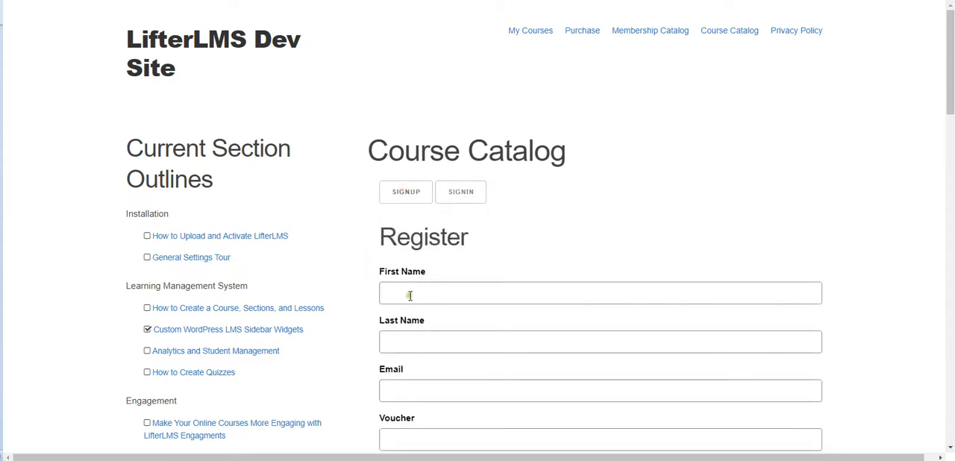
scroll(358, 276, "down", 2)
left_click(403, 173)
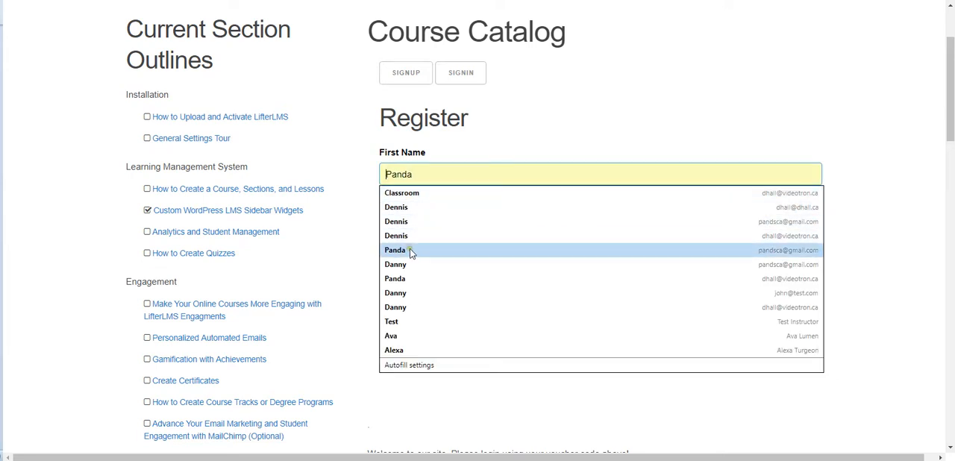
left_click(404, 264)
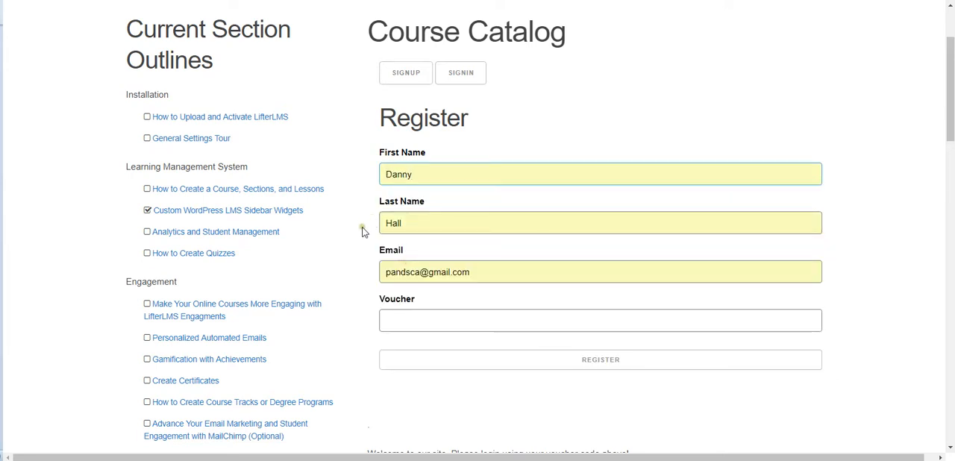
Step: Replace the email in the registration form with the test account's email address
left_click_drag(479, 272, 361, 262)
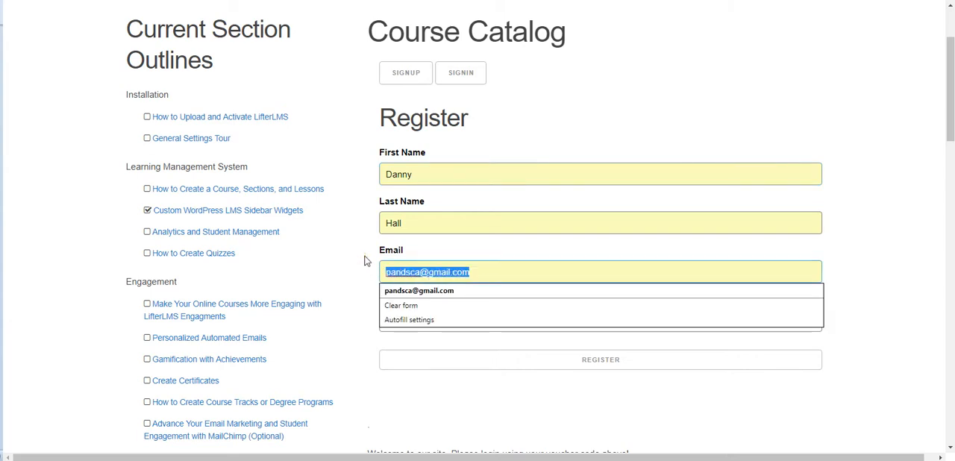
type("testuser@")
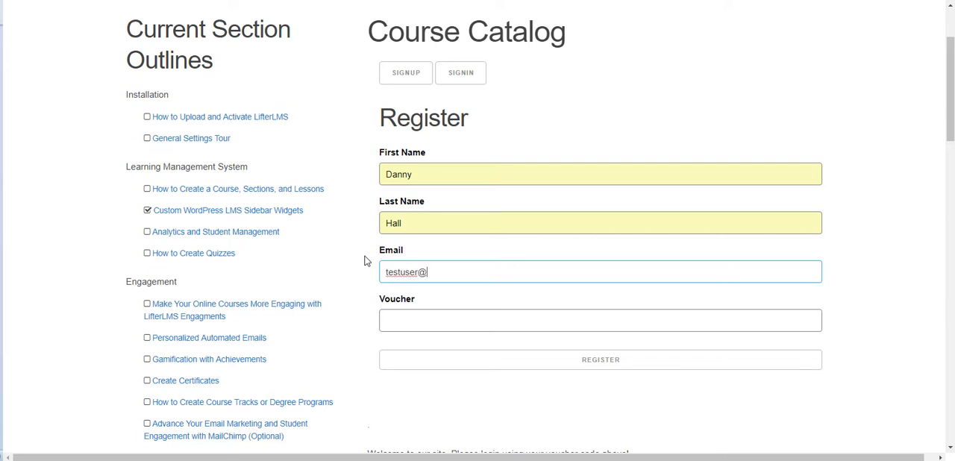
type("email")
key("Tab")
Step: Paste the voucher code into the registration form and submit the registration
right_click(405, 322)
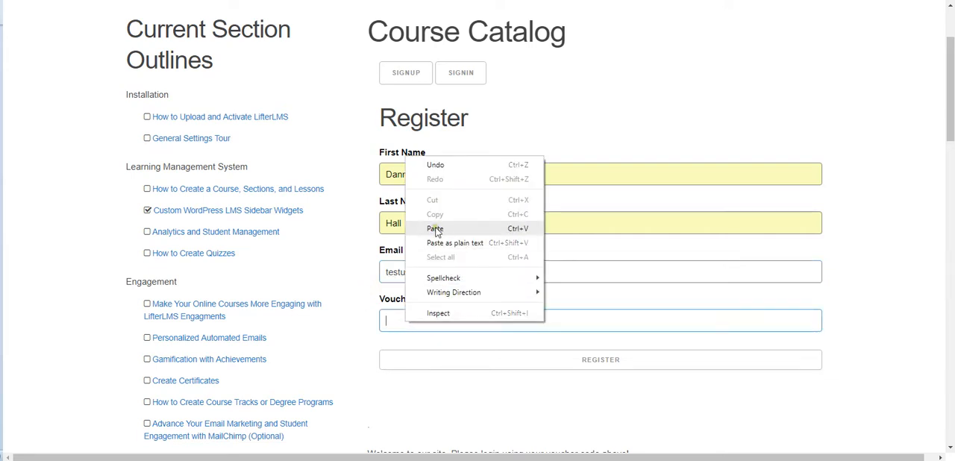
left_click(436, 230)
left_click(603, 363)
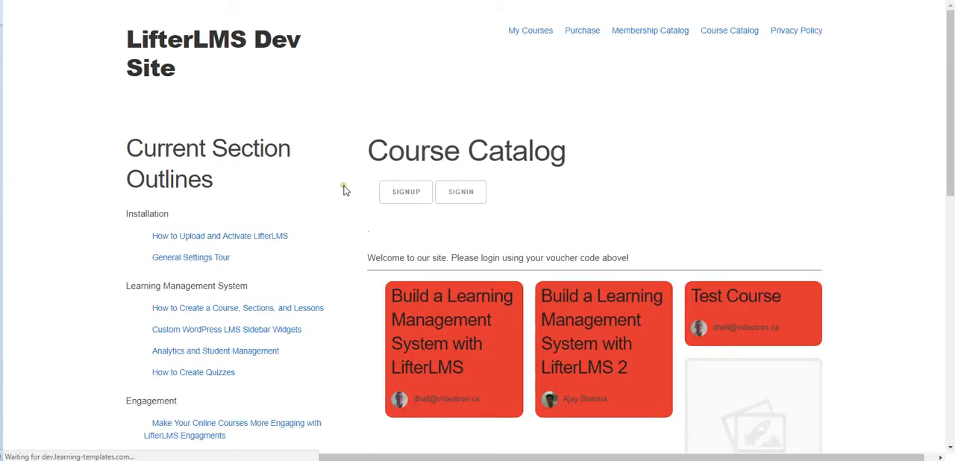
Step: Log in with the new account's email and password, saving the credentials in the browser, and dismiss the course enrollment notification
left_click(460, 192)
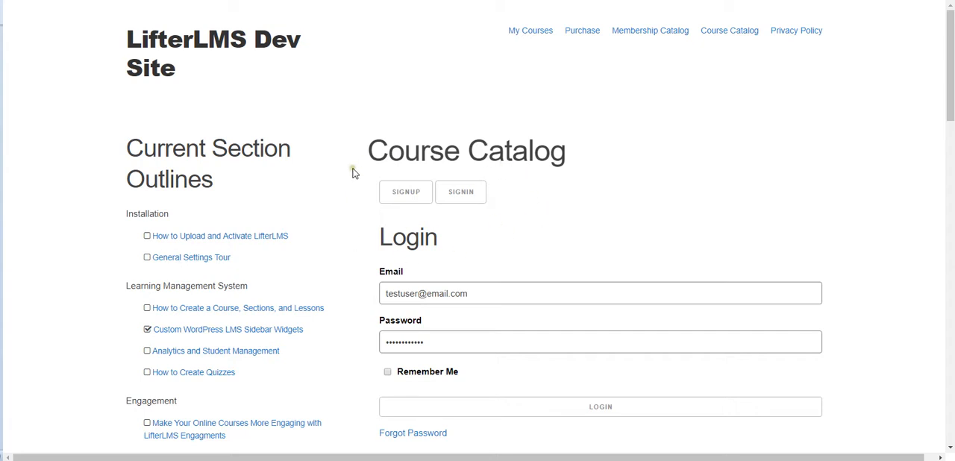
scroll(351, 179, "down", 3)
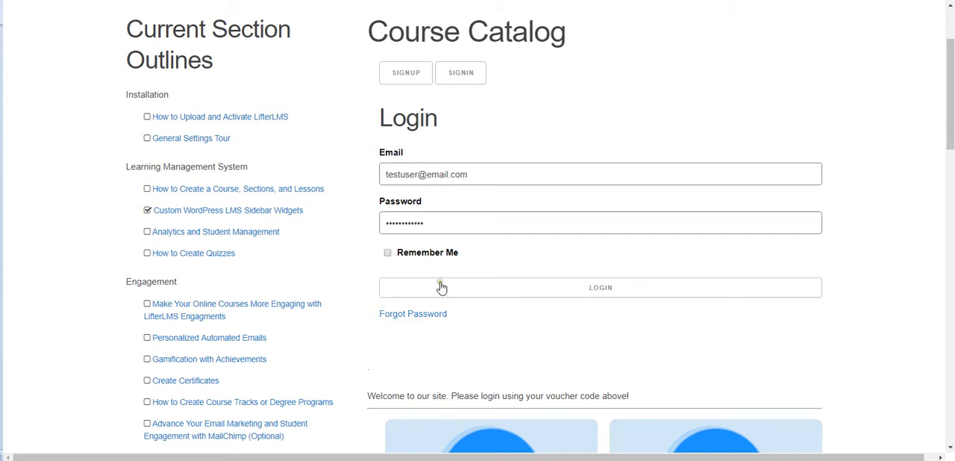
left_click(591, 292)
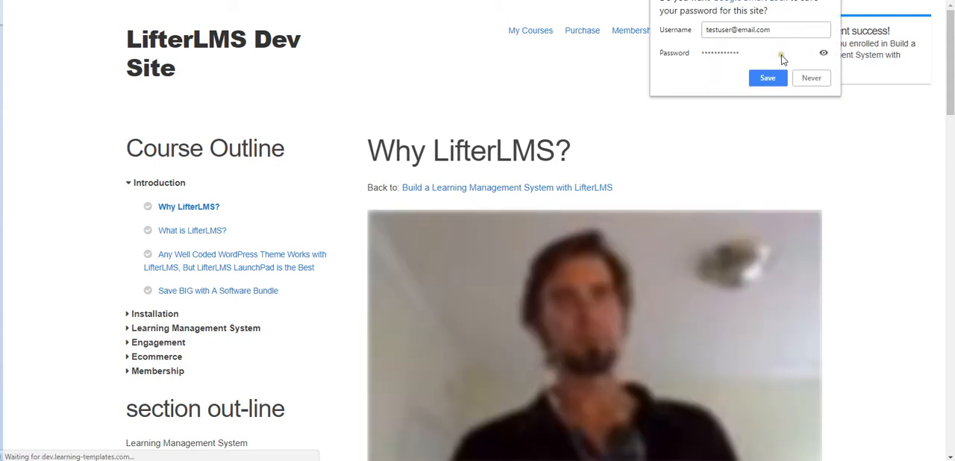
left_click(773, 79)
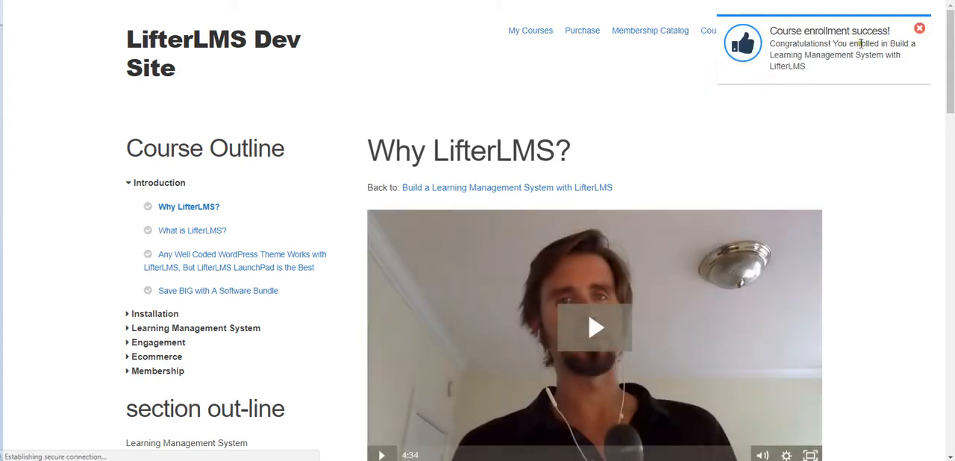
left_click(919, 30)
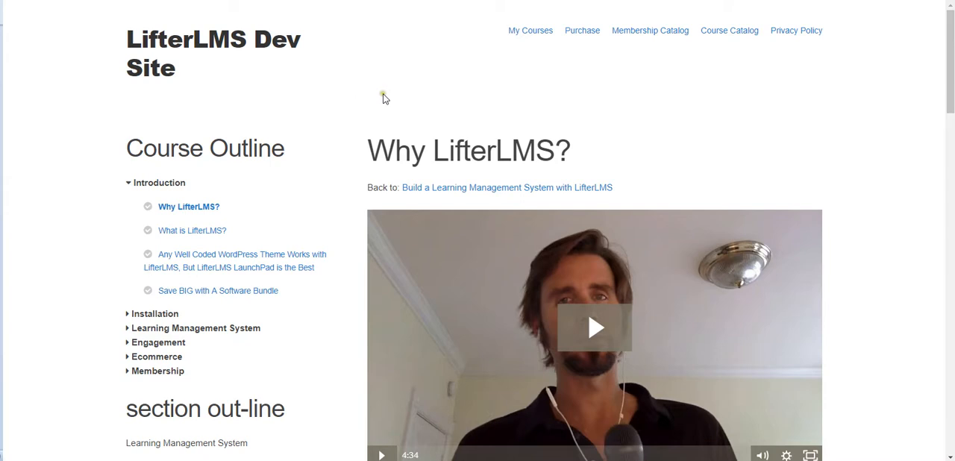
Step: Examine the comment thread, reply options and comment editor on the Why LifterLMS? lesson page
mouse_move(529, 32)
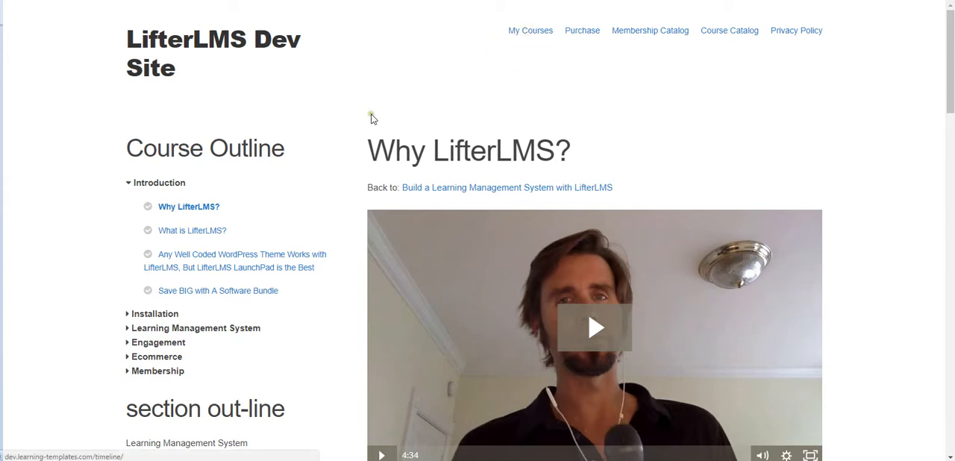
scroll(346, 109, "down", 1)
scroll(346, 109, "down", 5)
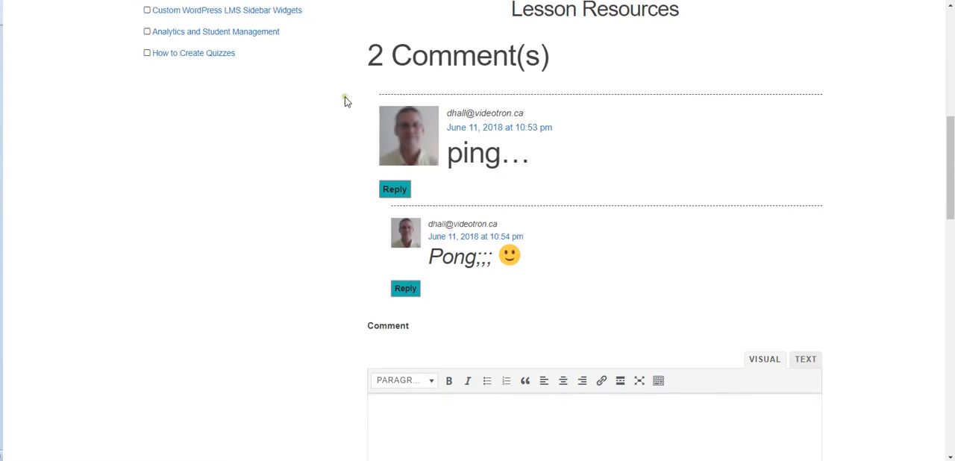
left_click_drag(365, 65, 567, 67)
left_click(365, 84)
scroll(322, 106, "down", 1)
scroll(322, 107, "down", 4)
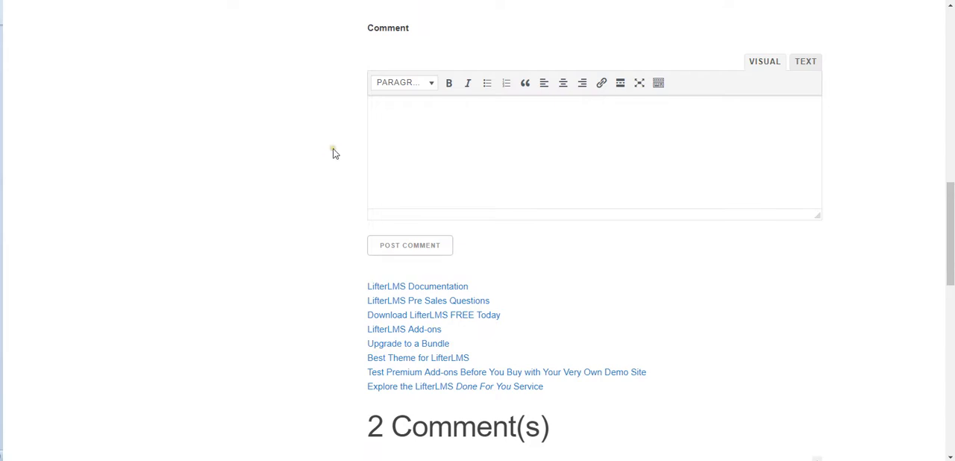
scroll(333, 144, "up", 3)
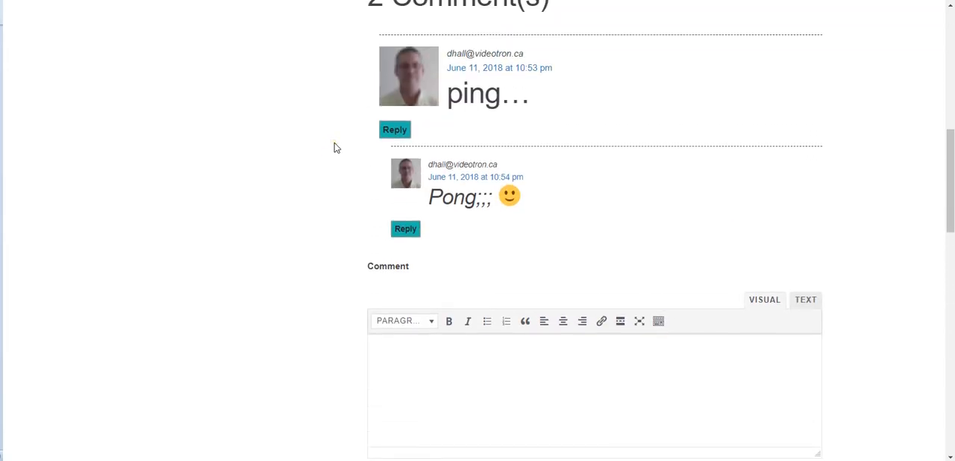
scroll(332, 144, "up", 1)
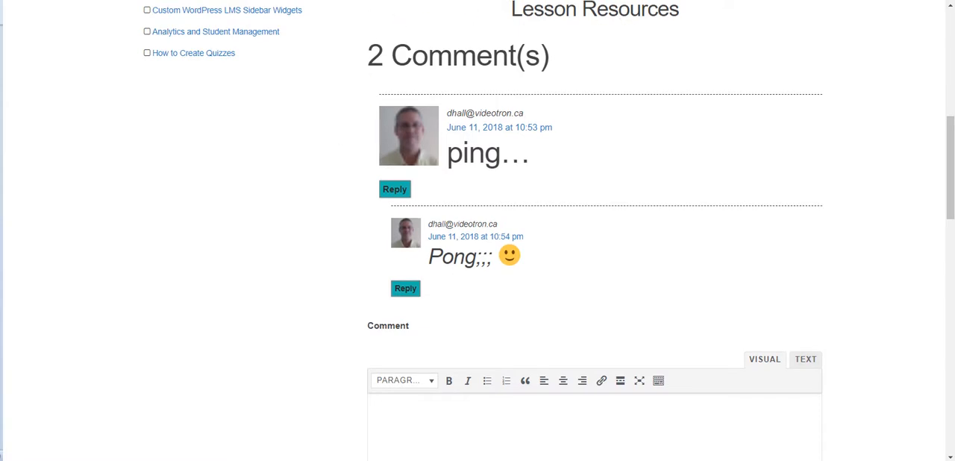
Step: Open an incognito browser window and tile it side by side with the lesson window
left_click(945, 0)
left_click(844, 17)
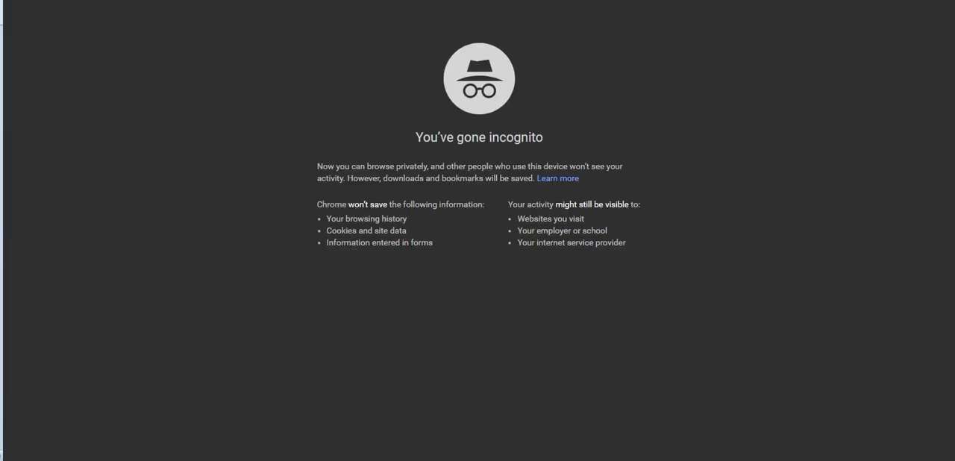
key("super+Right")
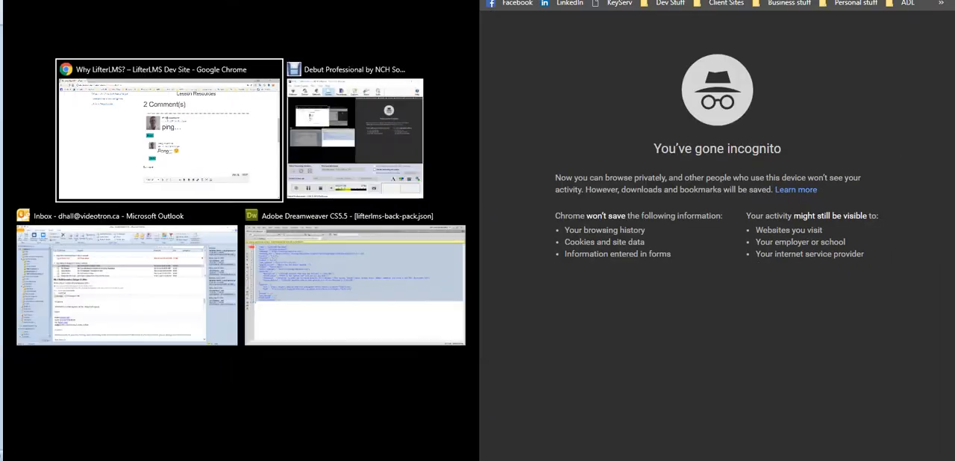
left_click(156, 138)
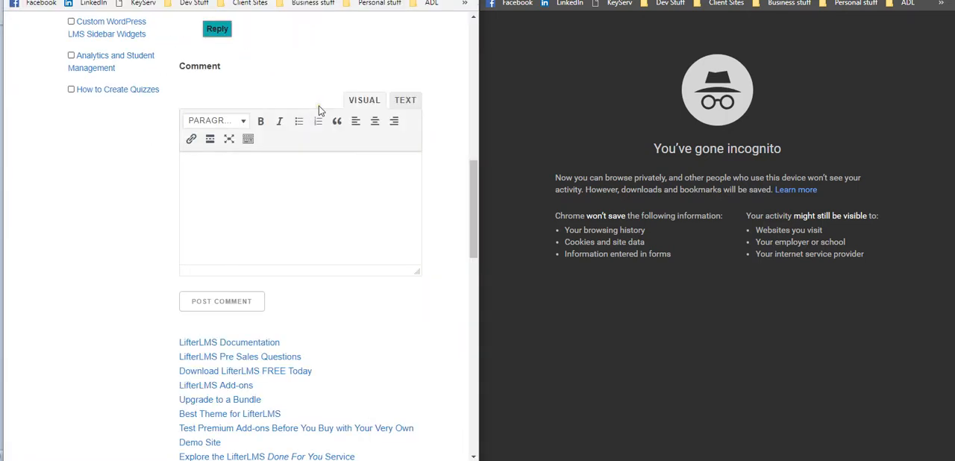
Step: Open the LifterLMS Dev Site from the Dev Stuff bookmarks in the incognito window and go from the WordPress login to its catalog
left_click(669, 5)
left_click(674, 32)
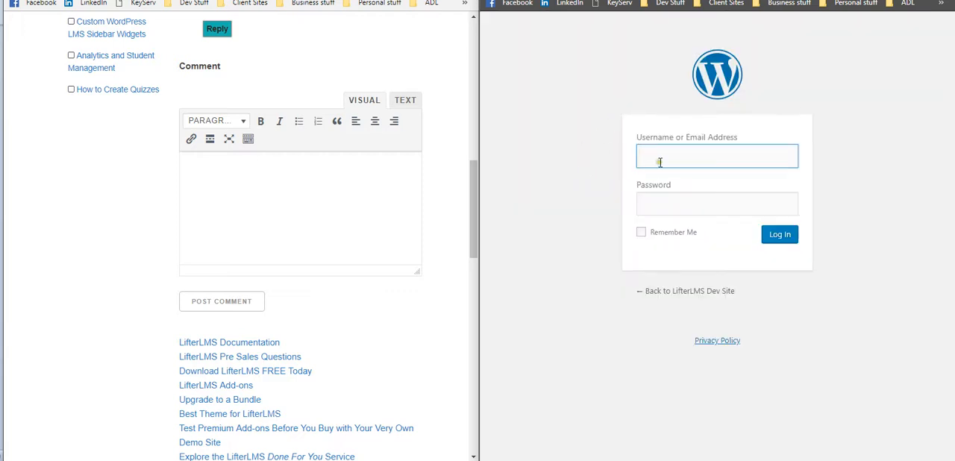
left_click(682, 292)
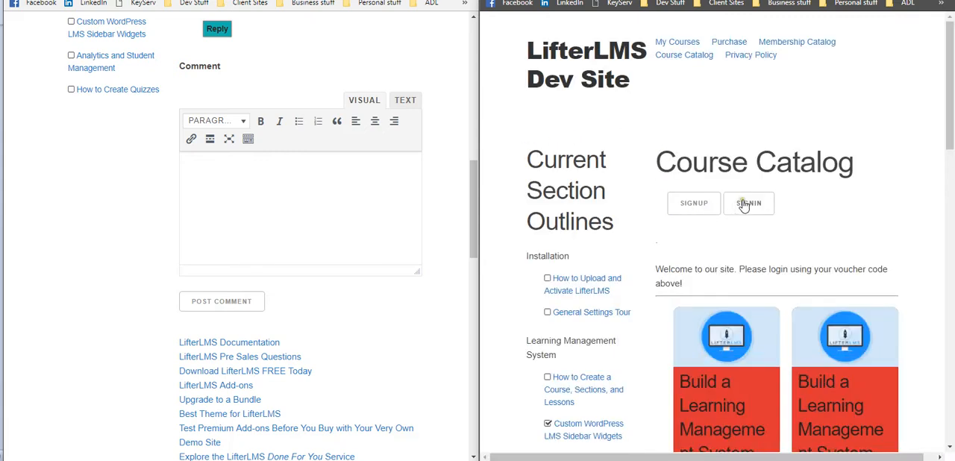
Step: Sign in to the site in the incognito window with the test account's saved email and password
left_click(748, 203)
scroll(637, 171, "down", 2)
left_click(676, 186)
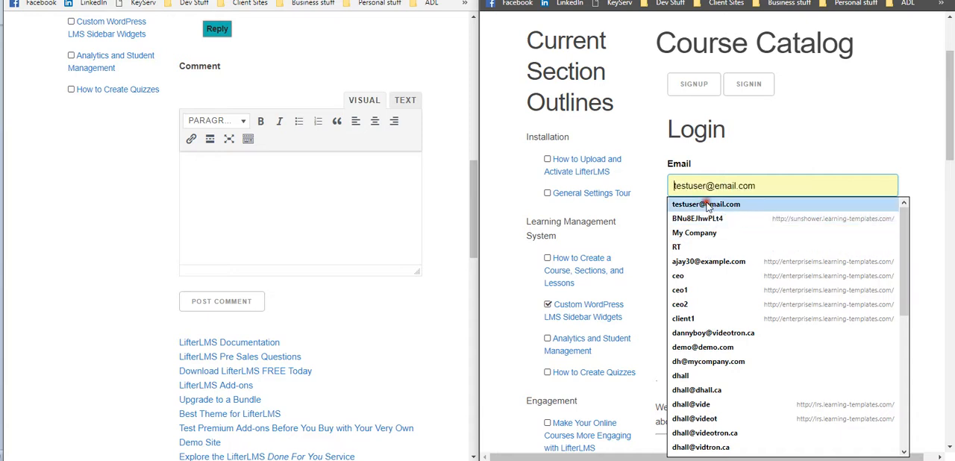
left_click(707, 206)
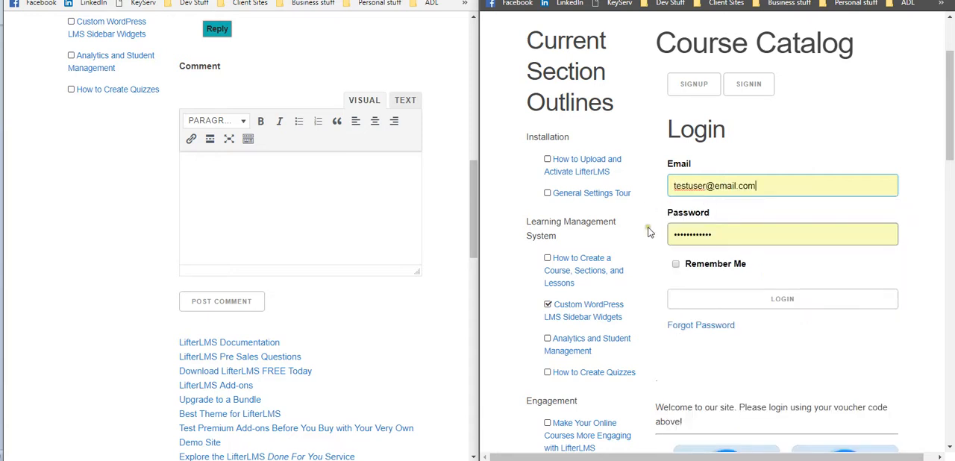
left_click(730, 301)
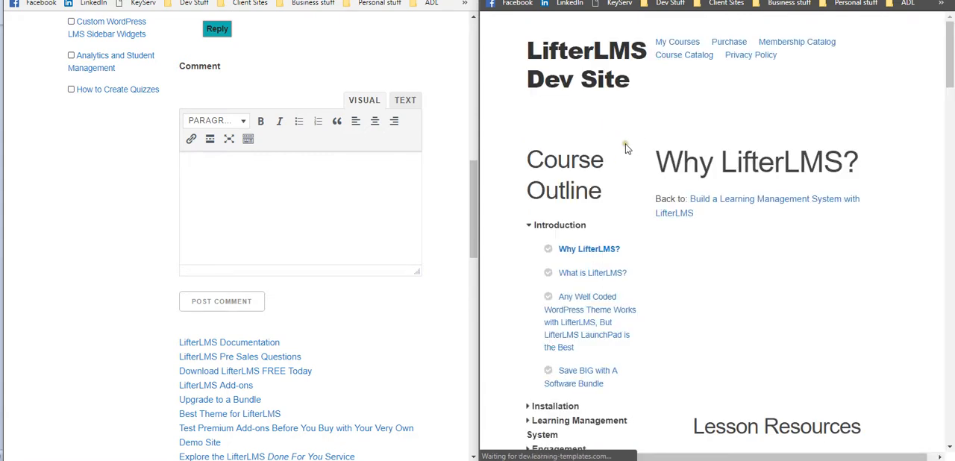
Step: Bring up the lesson's comment section in the incognito window and post the comment "Hi test user" from the regular window
scroll(626, 153, "down", 3)
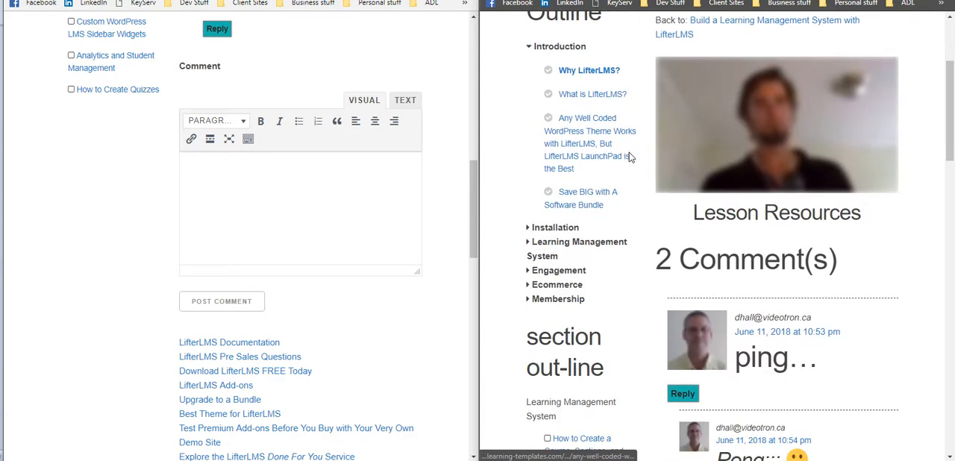
scroll(629, 156, "down", 5)
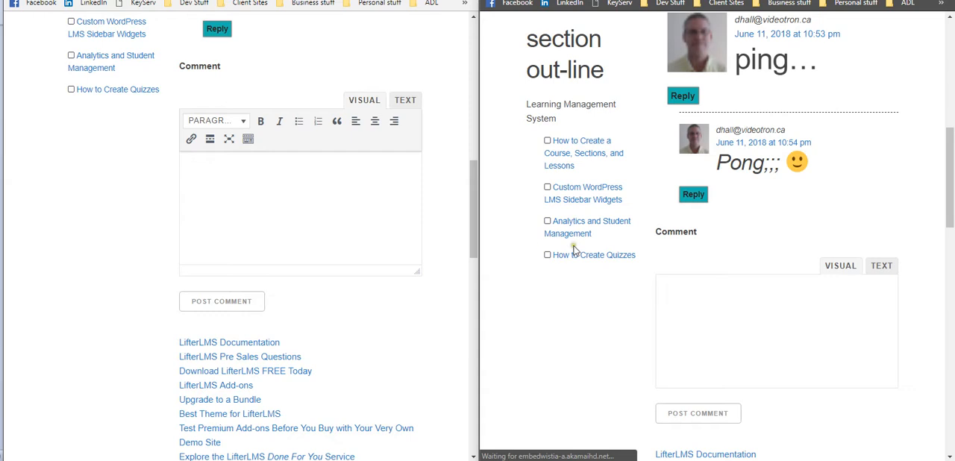
scroll(575, 249, "down", 2)
left_click(315, 176)
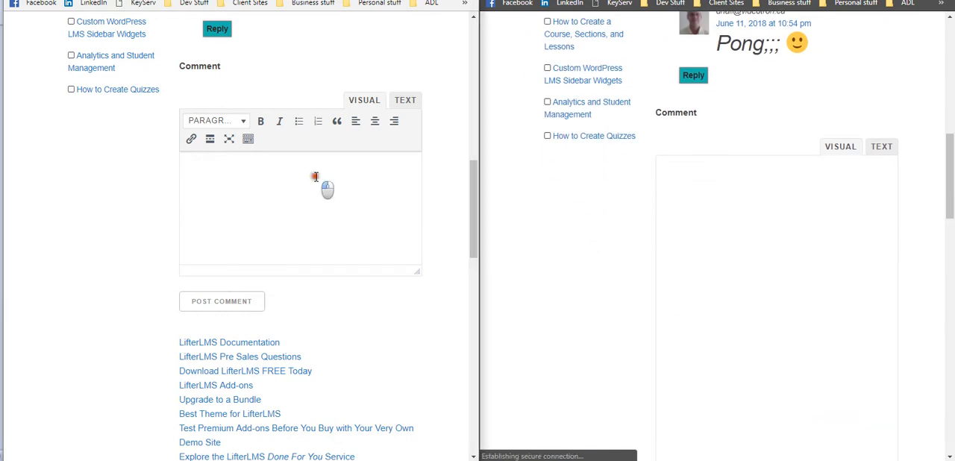
type("Hi test us")
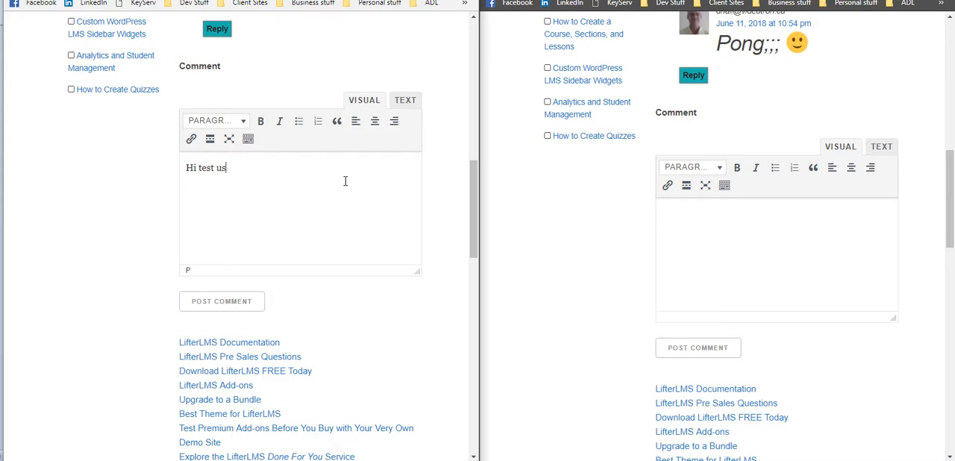
left_click(223, 301)
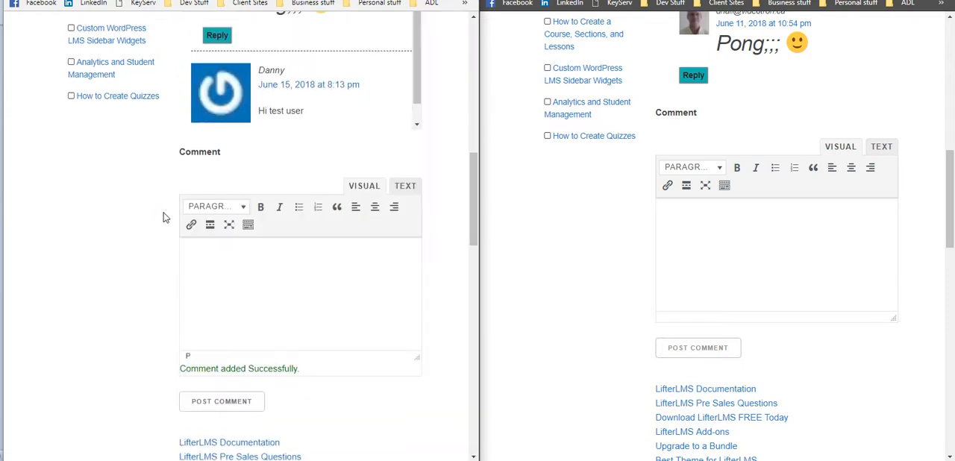
Step: From the incognito window, post the reply "hit to you to" to the new "Hi test user" comment
scroll(166, 217, "up", 1)
scroll(315, 154, "down", 1)
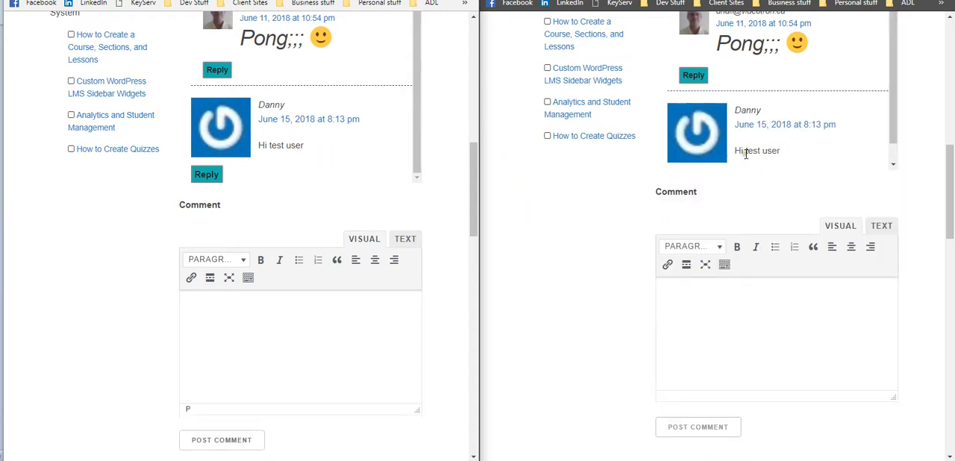
scroll(767, 147, "down", 1)
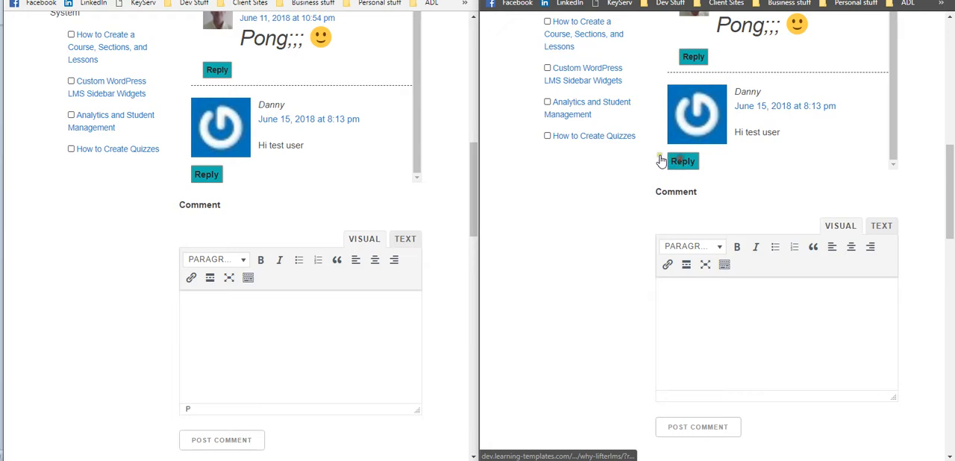
left_click(681, 163)
scroll(705, 134, "down", 5)
left_click(691, 95)
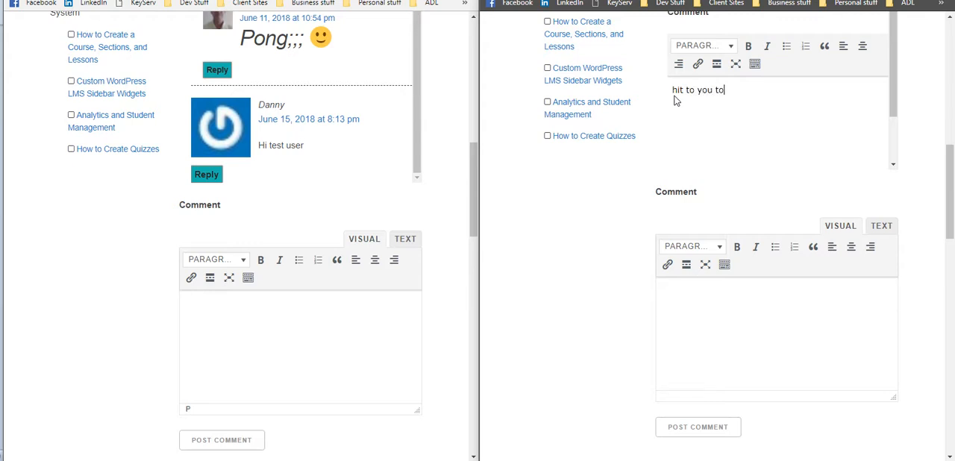
scroll(656, 129, "down", 3)
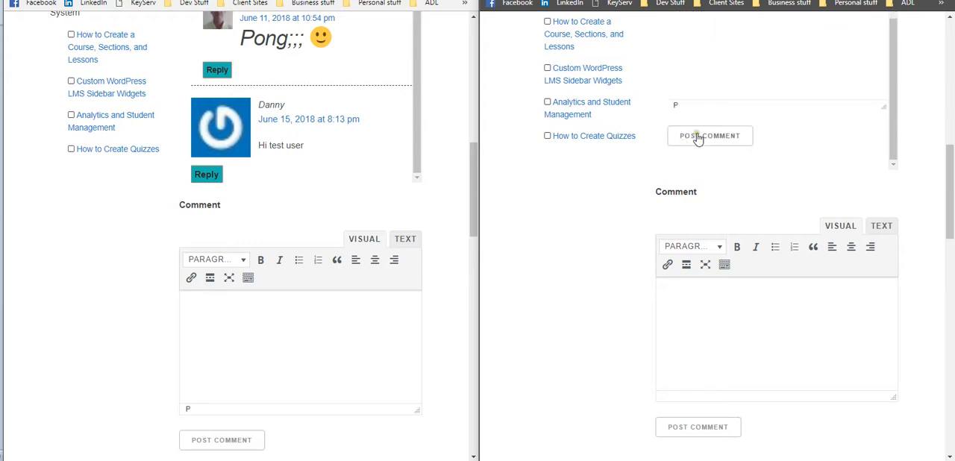
left_click(696, 136)
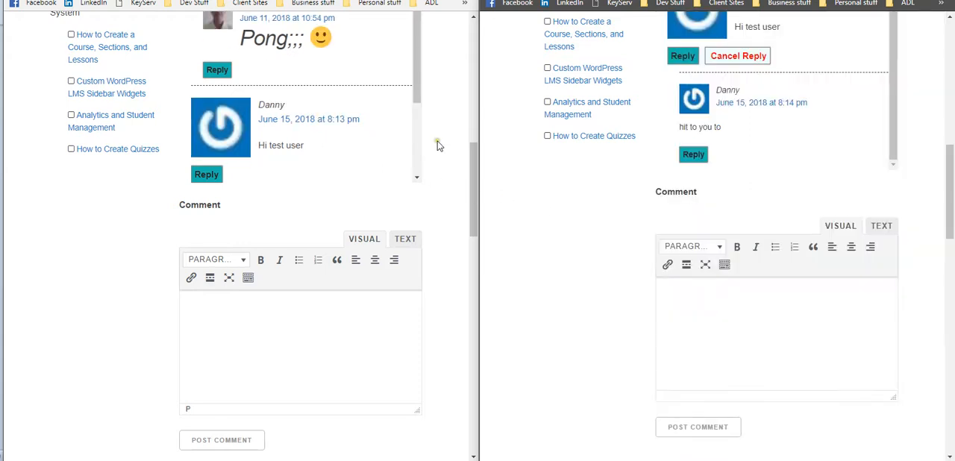
Step: Check the new reply in the regular window, and close the incognito window so the regular one fills the screen
scroll(366, 137, "down", 3)
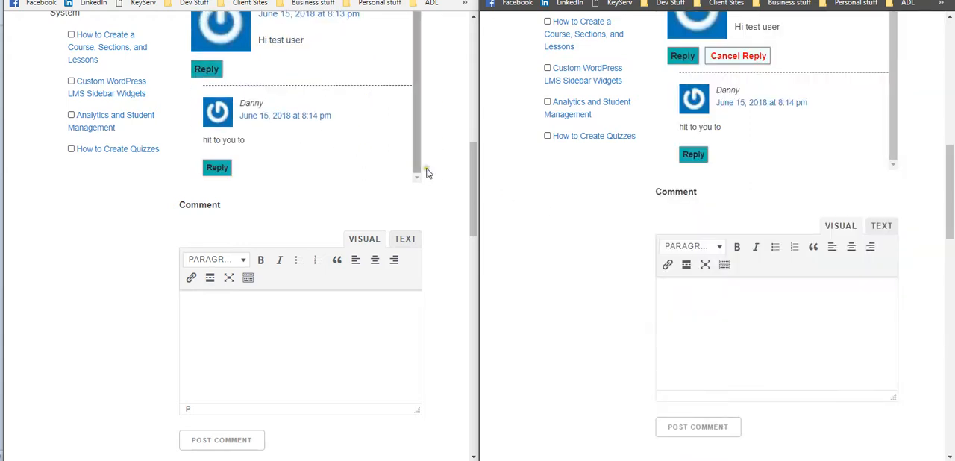
scroll(451, 193, "down", 5)
scroll(451, 196, "up", 2)
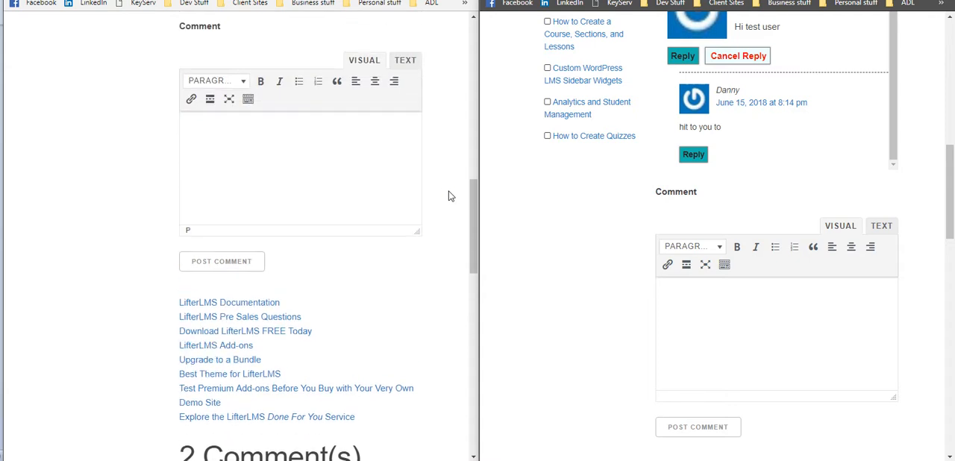
scroll(449, 196, "down", 3)
scroll(447, 196, "up", 5)
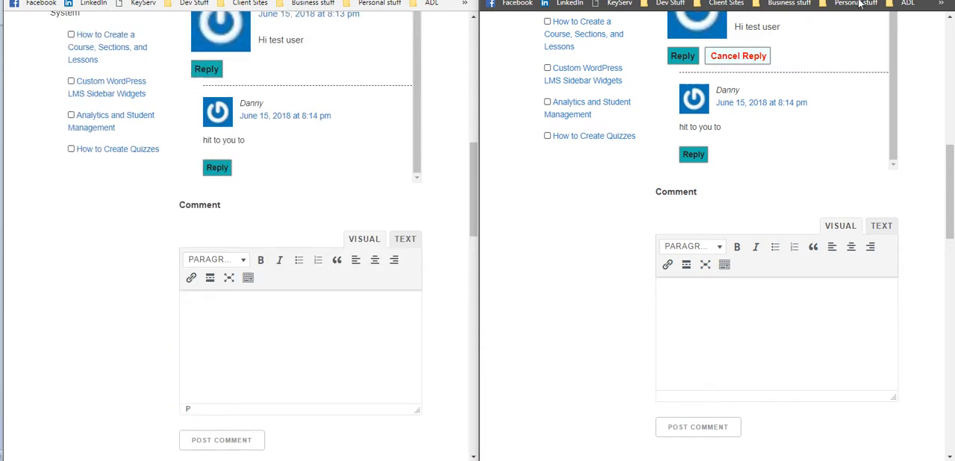
key("alt+F4")
left_click(427, 0)
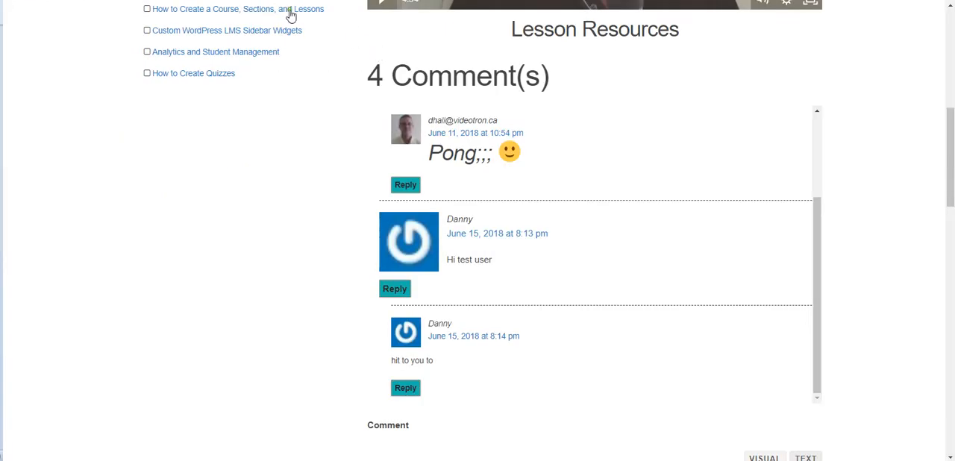
Step: Write the shortcode "[lms_comments tb=1 inst=1]" in the lesson's first comment box
scroll(329, 56, "up", 5)
scroll(350, 74, "down", 10)
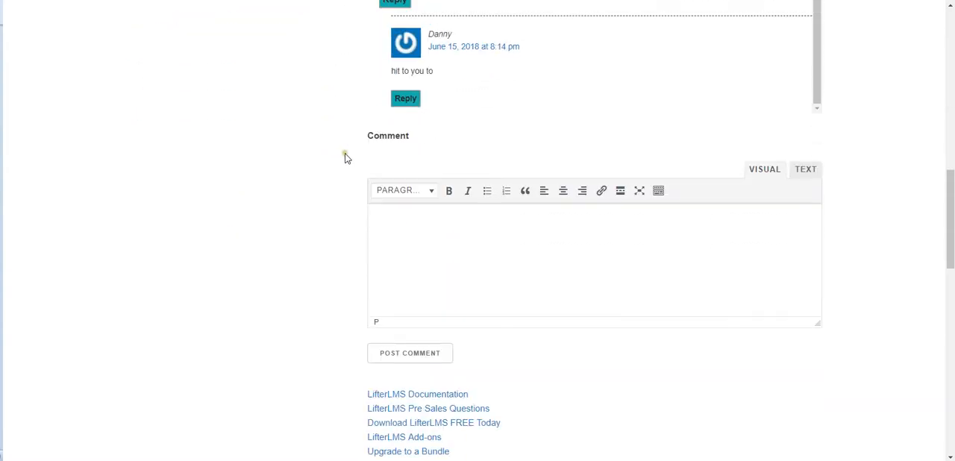
scroll(346, 157, "down", 2)
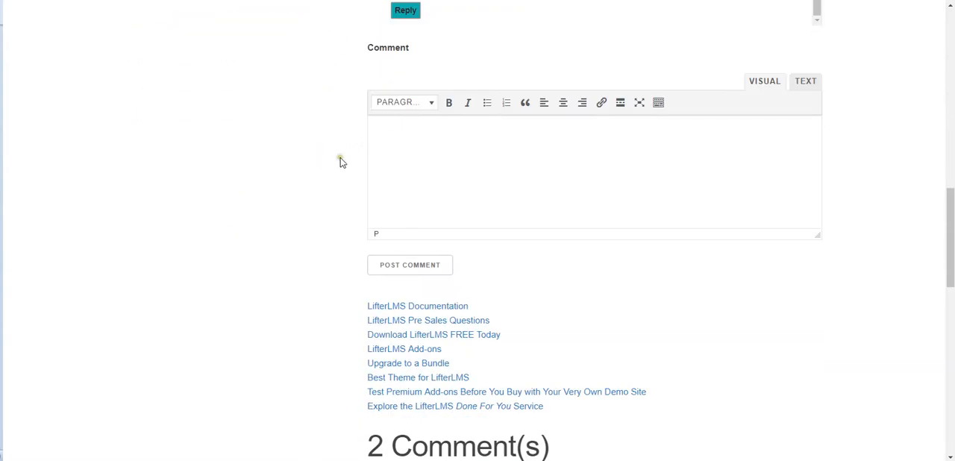
left_click(400, 142)
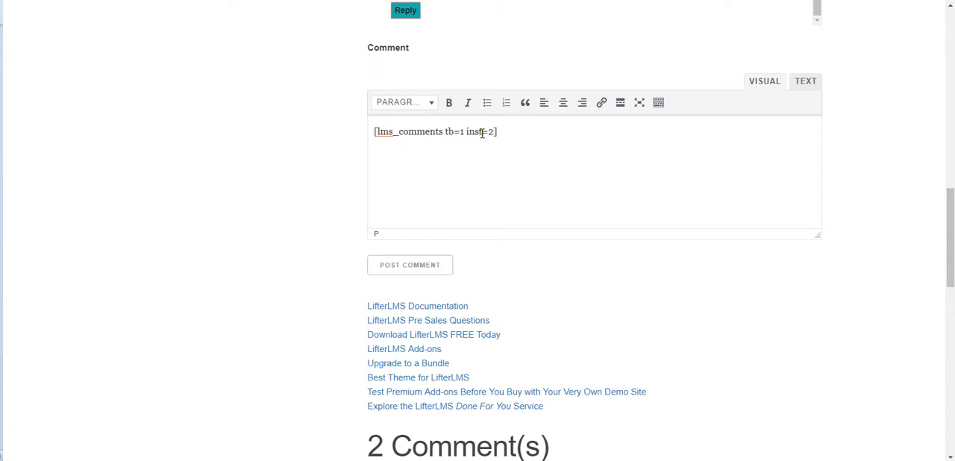
scroll(445, 153, "up", 10)
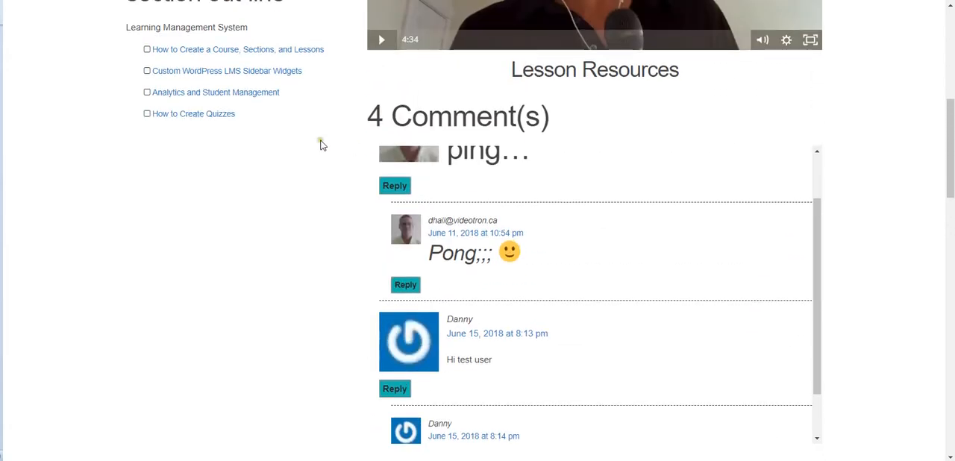
scroll(344, 143, "down", 6)
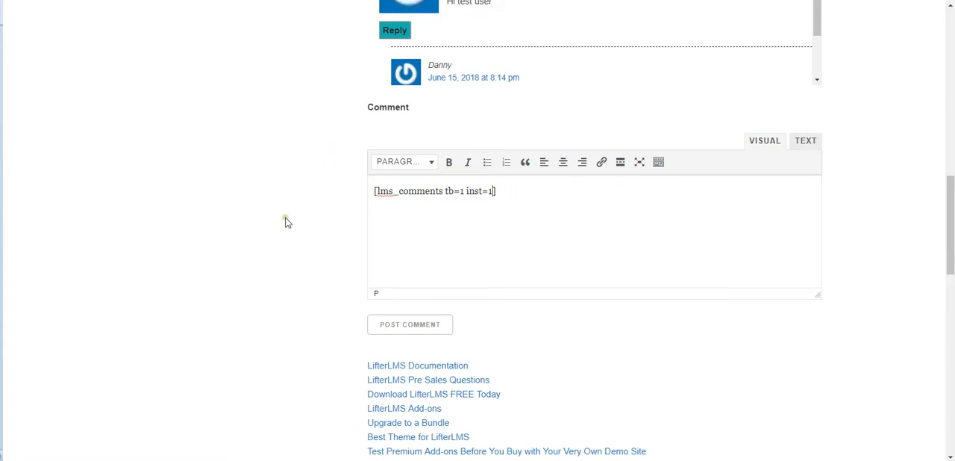
Step: Review the lesson's second comment section and add height=300 to the shortcode in the first comment box
scroll(326, 219, "down", 6)
scroll(514, 208, "down", 2)
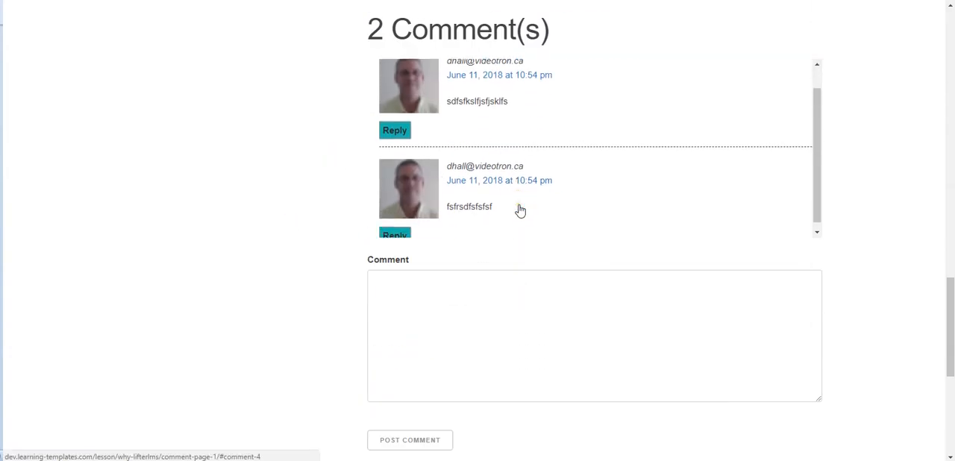
scroll(353, 192, "down", 5)
scroll(344, 189, "up", 7)
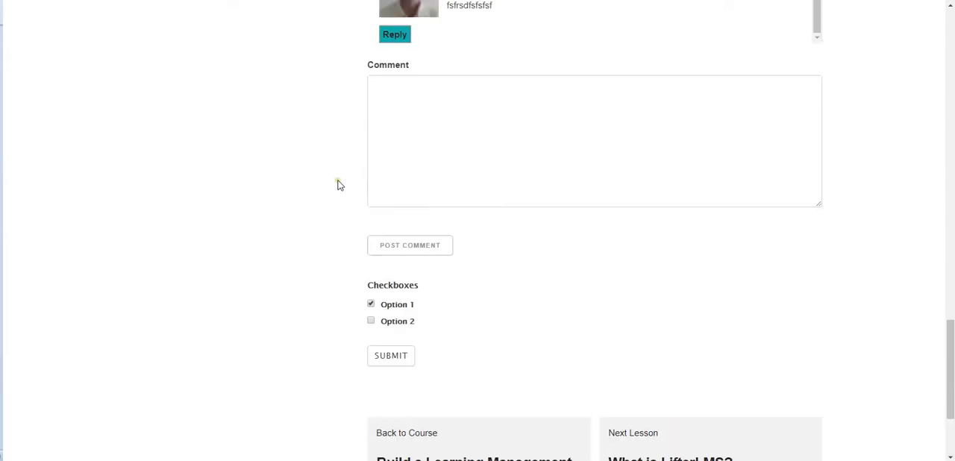
scroll(339, 182, "up", 3)
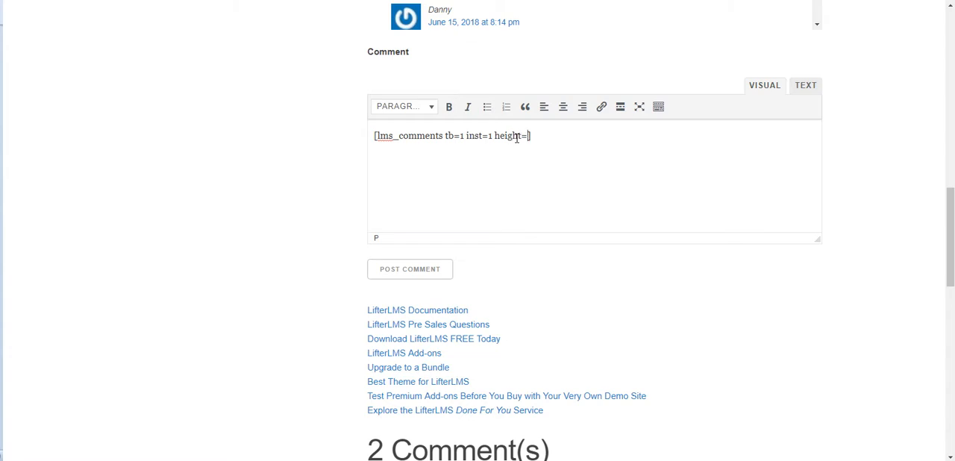
scroll(331, 145, "up", 3)
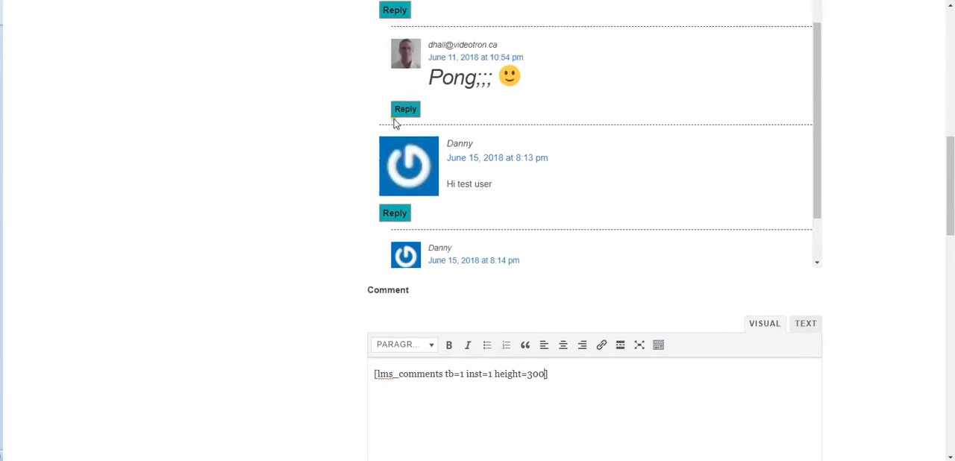
scroll(326, 119, "up", 2)
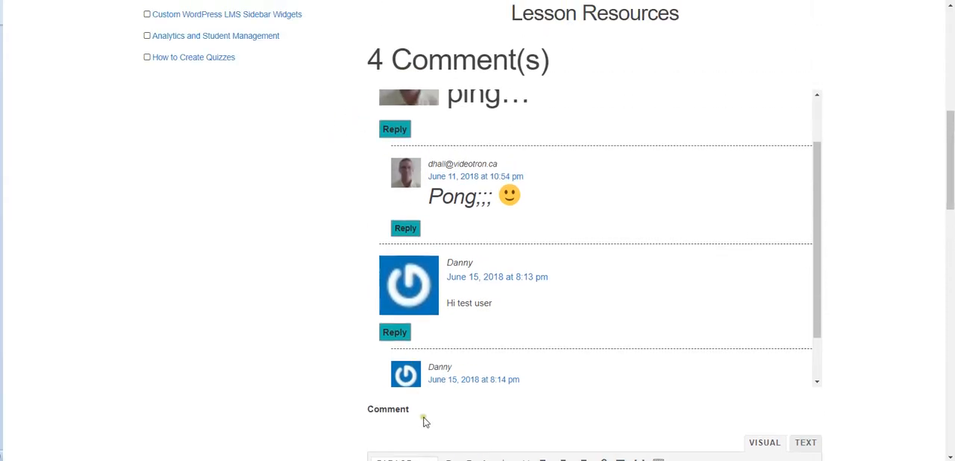
scroll(333, 189, "down", 3)
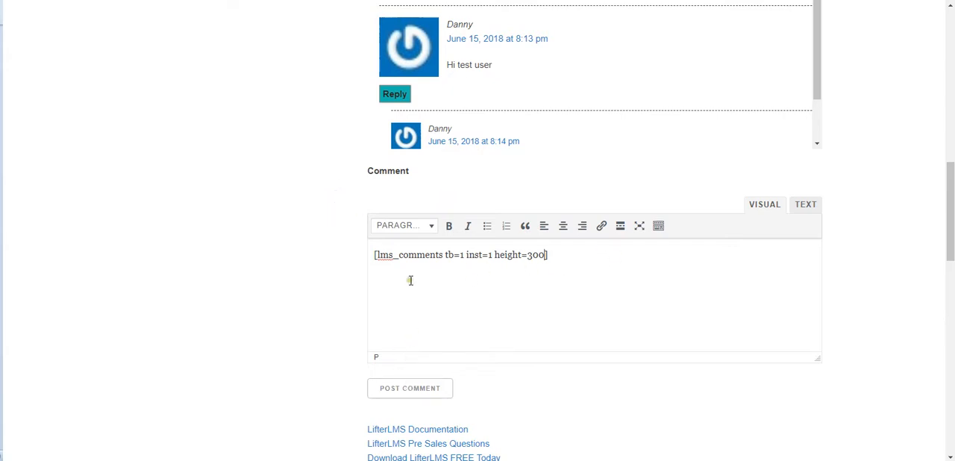
Step: Copy the full shortcode from the first comment box into the second, plain-text comment box
left_click_drag(552, 255, 364, 253)
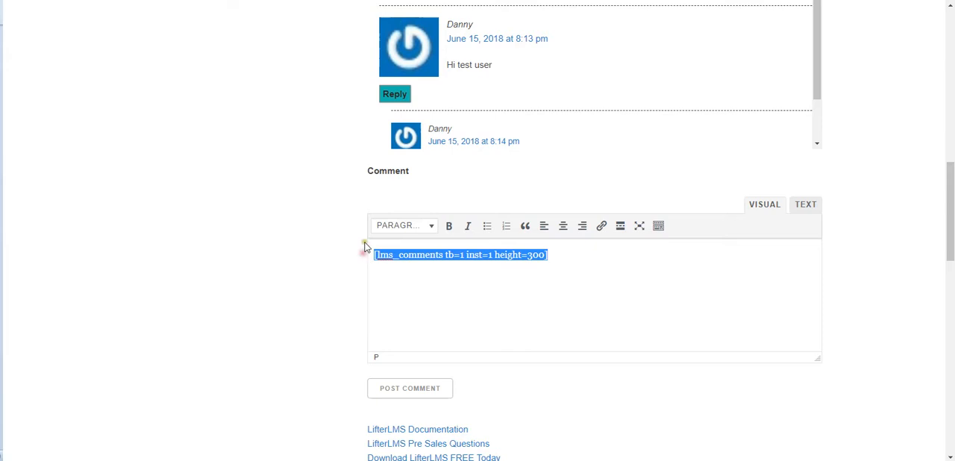
right_click(430, 257)
left_click(460, 280)
scroll(331, 245, "down", 4)
scroll(331, 249, "down", 3)
left_click(411, 296)
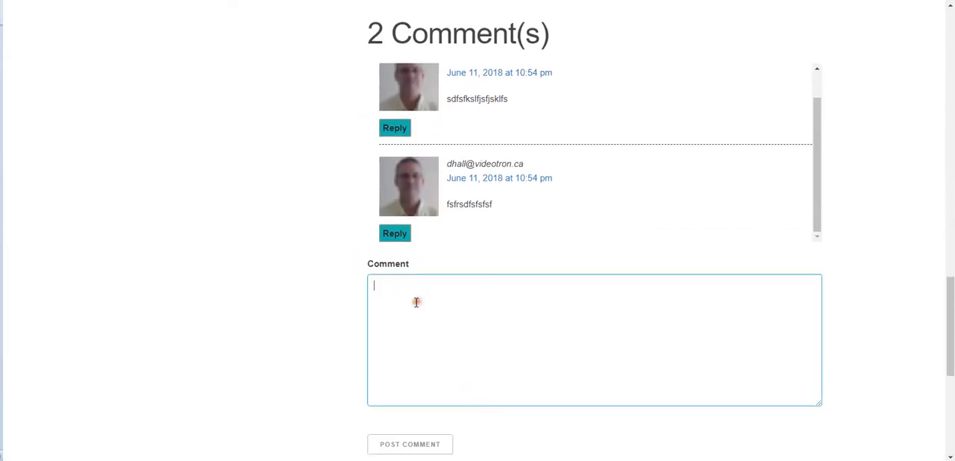
right_click(410, 295)
left_click(449, 367)
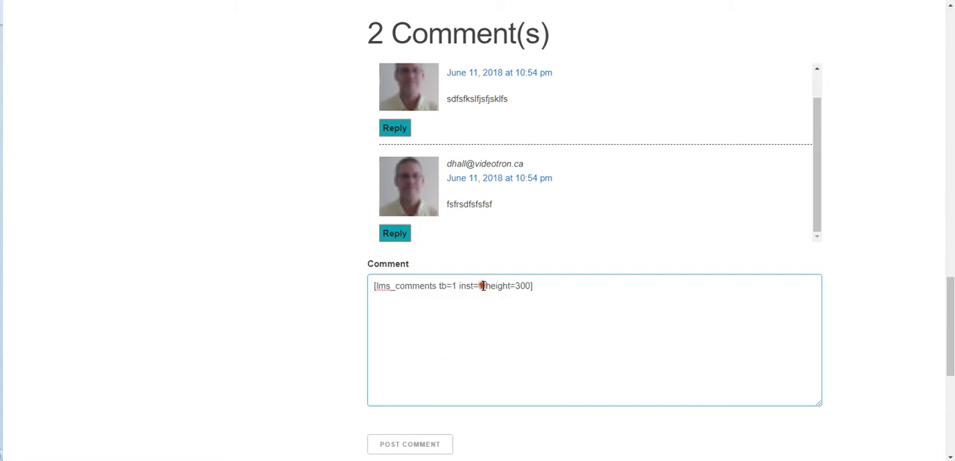
Step: Change the copied shortcode in the second comment box to "[lms_comments tb=0 inst=2 height=200]"
key("BackSpace")
type("2")
scroll(336, 239, "down", 5)
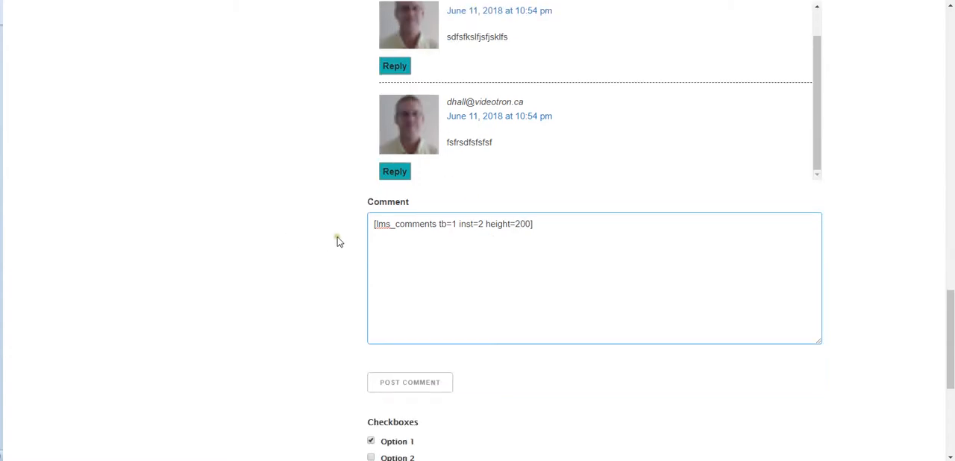
scroll(335, 241, "up", 3)
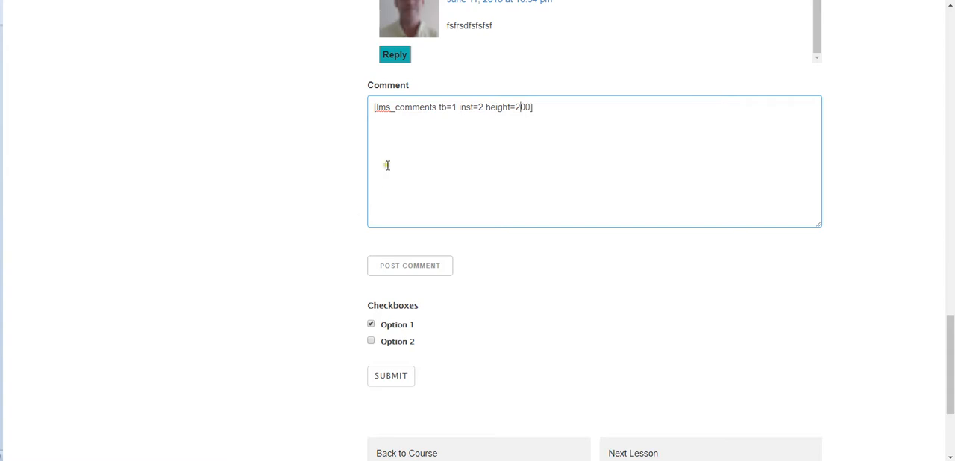
scroll(329, 142, "up", 1)
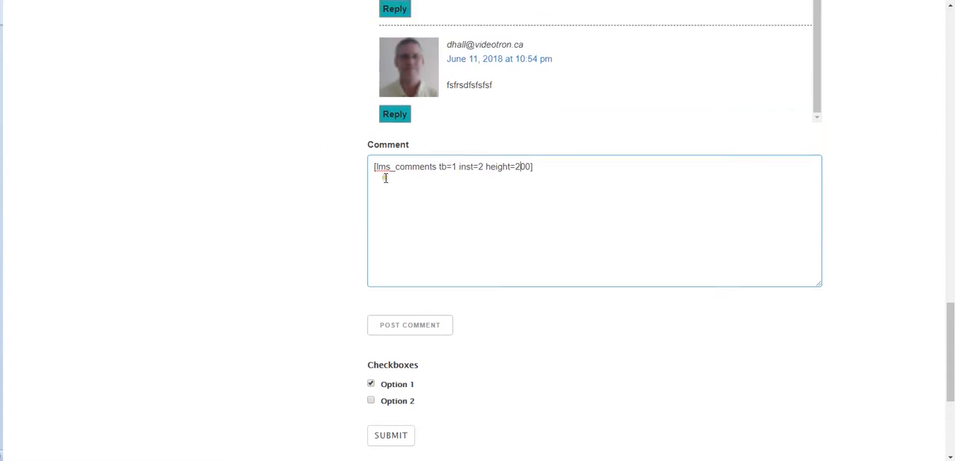
key("BackSpace")
type("0")
scroll(336, 202, "up", 1)
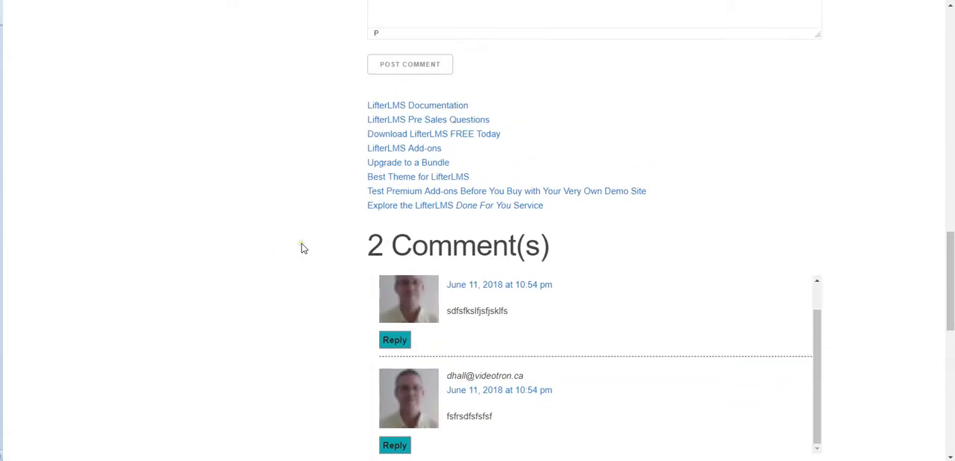
Step: Compare the shortcodes in the two comment boxes with the toolbar, instance and height of their comment sections
scroll(344, 185, "up", 3)
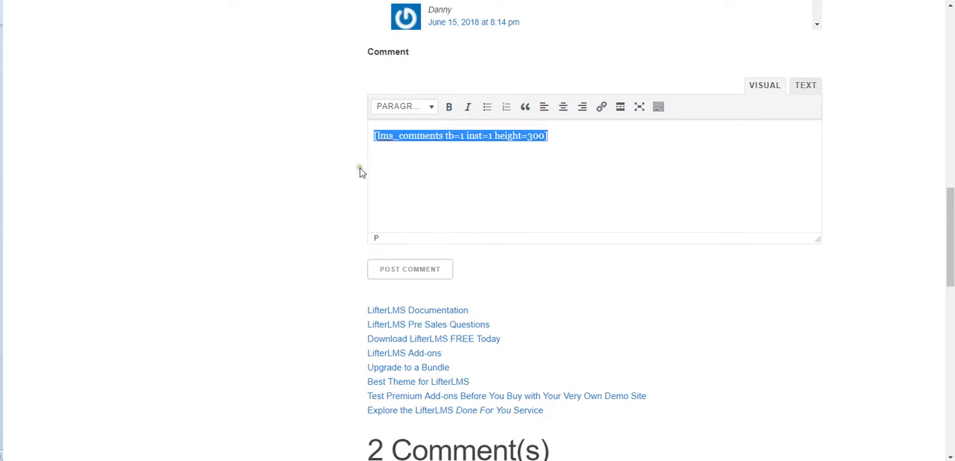
left_click(447, 140)
scroll(341, 174, "down", 7)
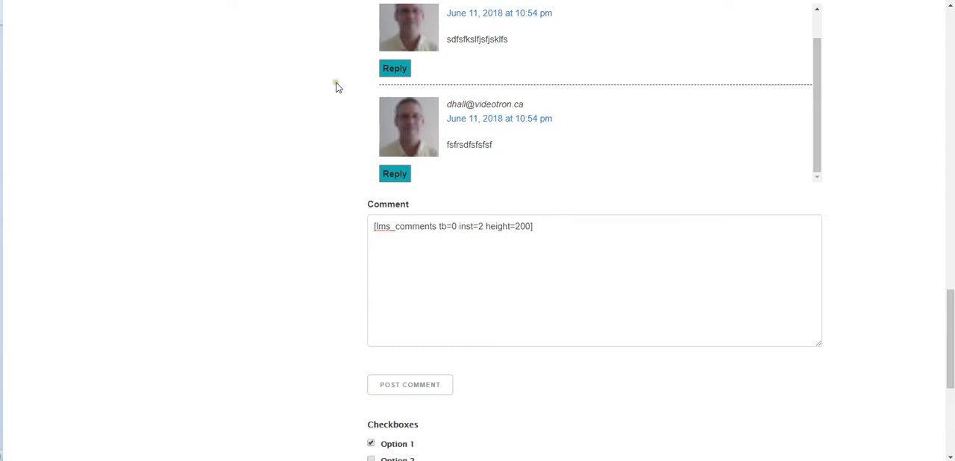
scroll(339, 97, "up", 10)
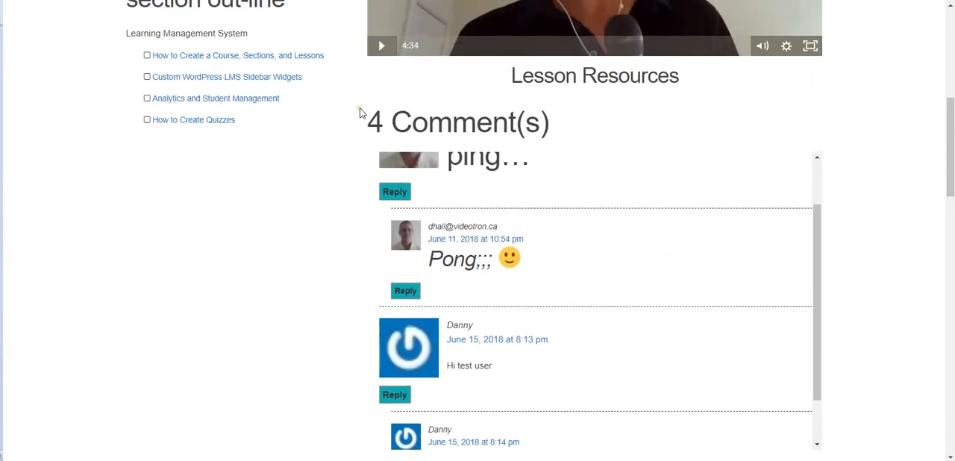
scroll(355, 112, "up", 5)
scroll(355, 113, "down", 2)
scroll(354, 113, "down", 1)
scroll(373, 108, "up", 3)
Step: Go to My Courses and open the "Why LifterLMS?" lesson of the Build a Learning Management System with LifterLMS course
left_click(536, 35)
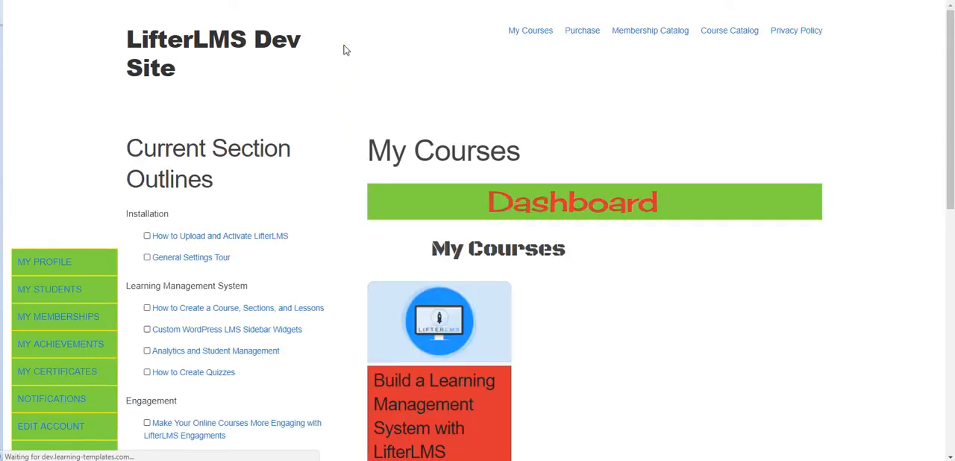
scroll(341, 105, "down", 5)
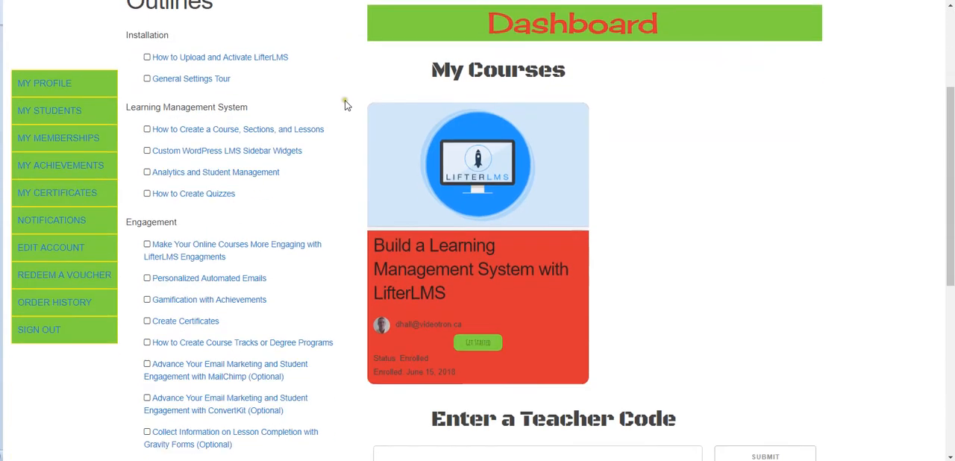
scroll(348, 104, "up", 6)
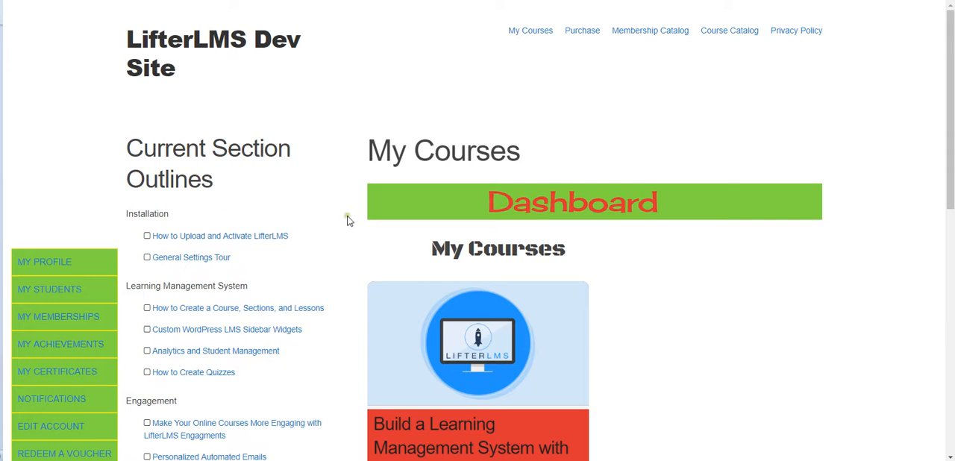
left_click(473, 328)
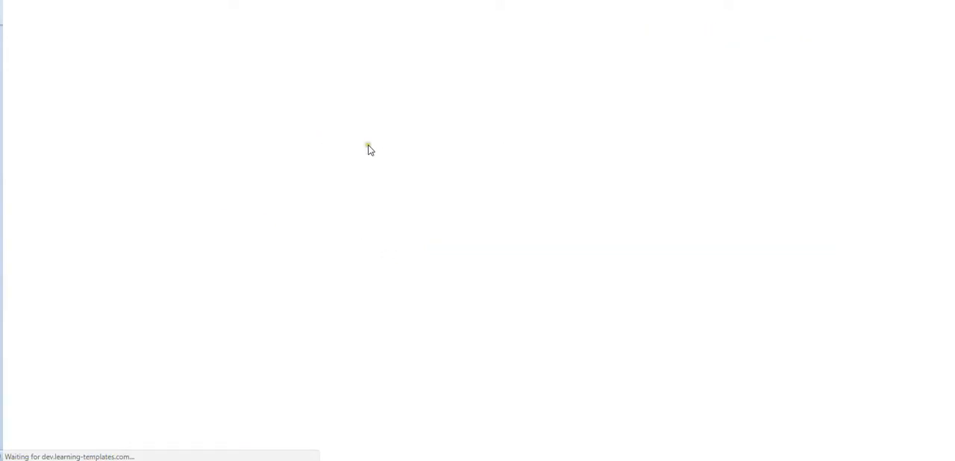
scroll(340, 171, "down", 9)
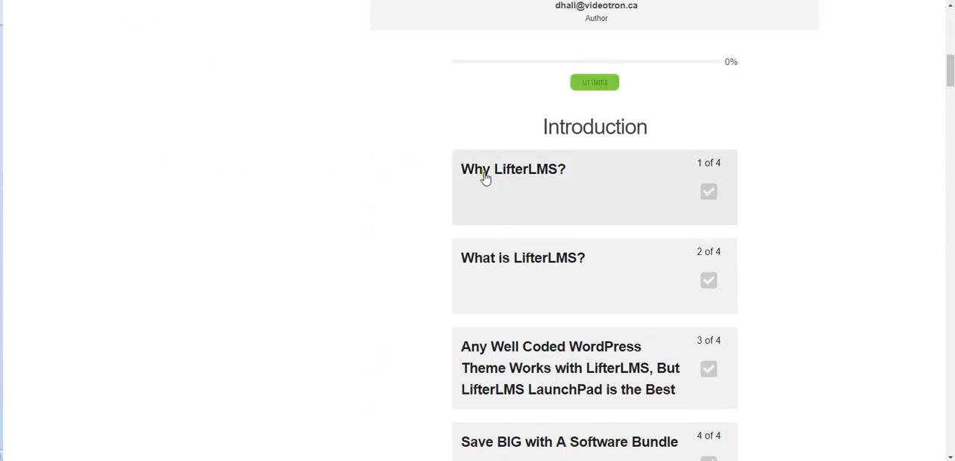
left_click(511, 175)
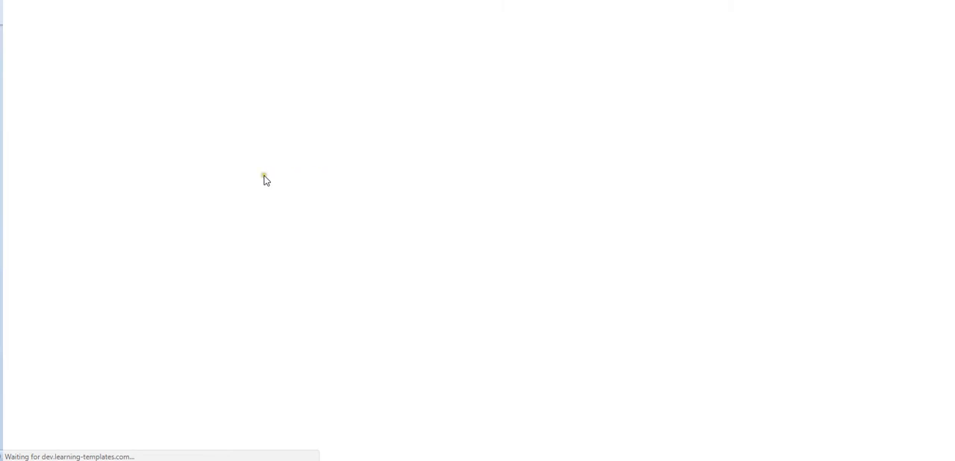
Step: Look through the reloaded lesson page from the two comment sections down to the footer
scroll(330, 176, "down", 3)
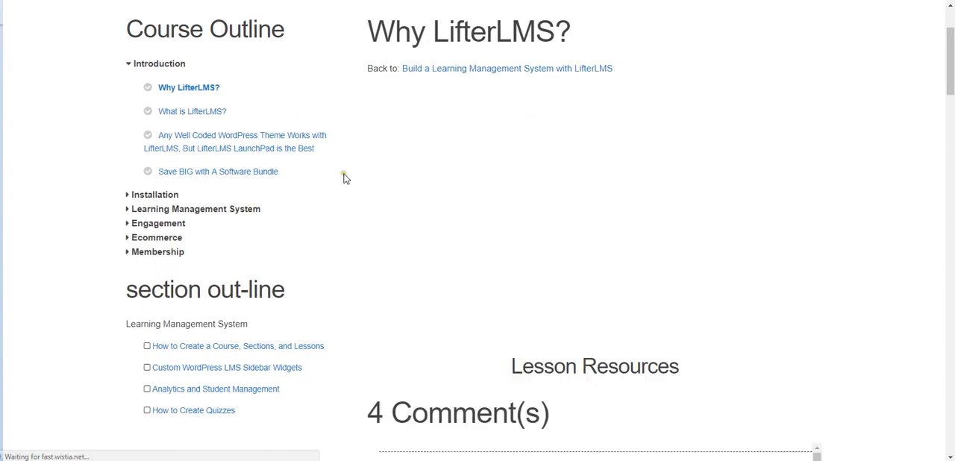
scroll(344, 178, "down", 8)
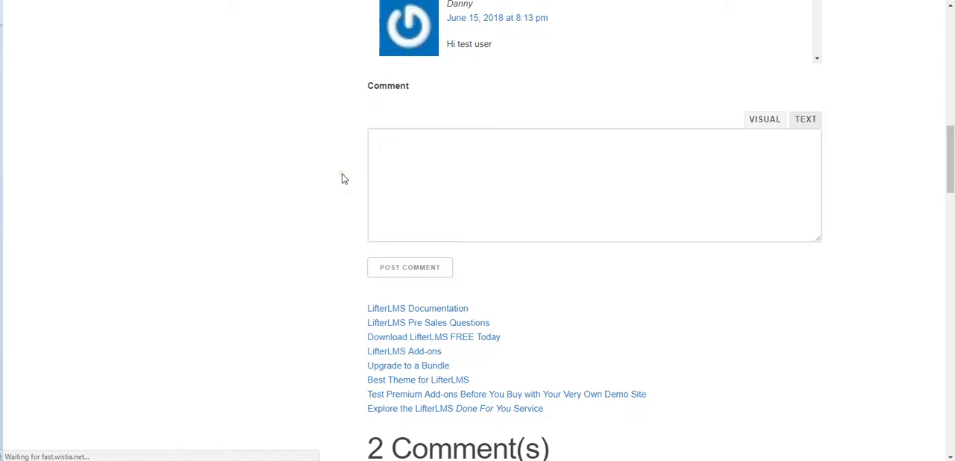
scroll(344, 177, "down", 15)
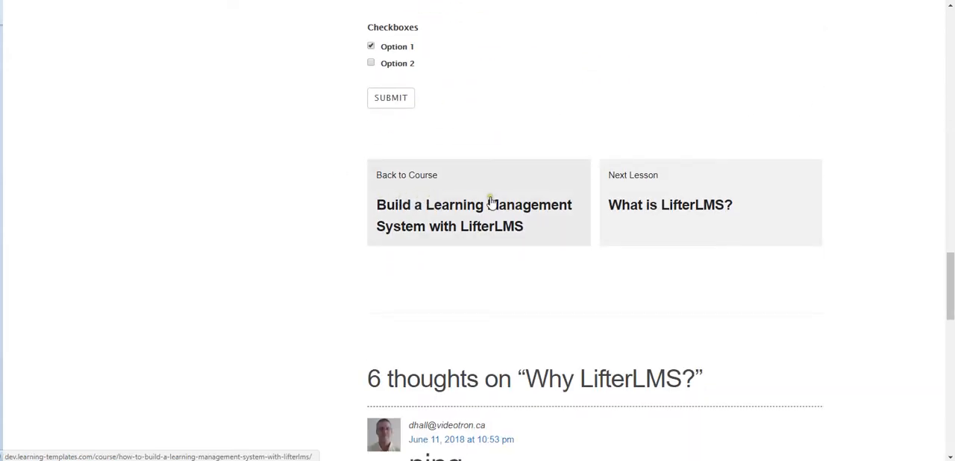
left_click(381, 197)
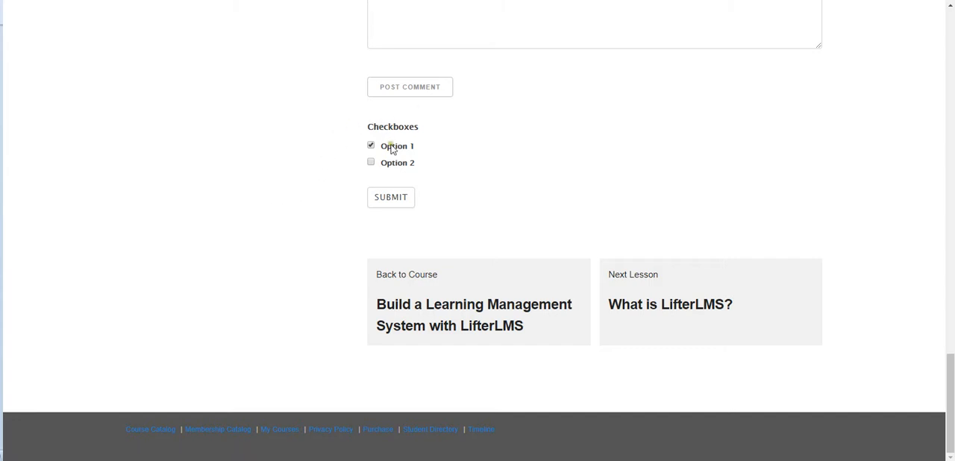
Step: Submit the checkbox form with Option 1 checked on the "Why LifterLMS?" lesson and dismiss the lesson completion notification
left_click(391, 198)
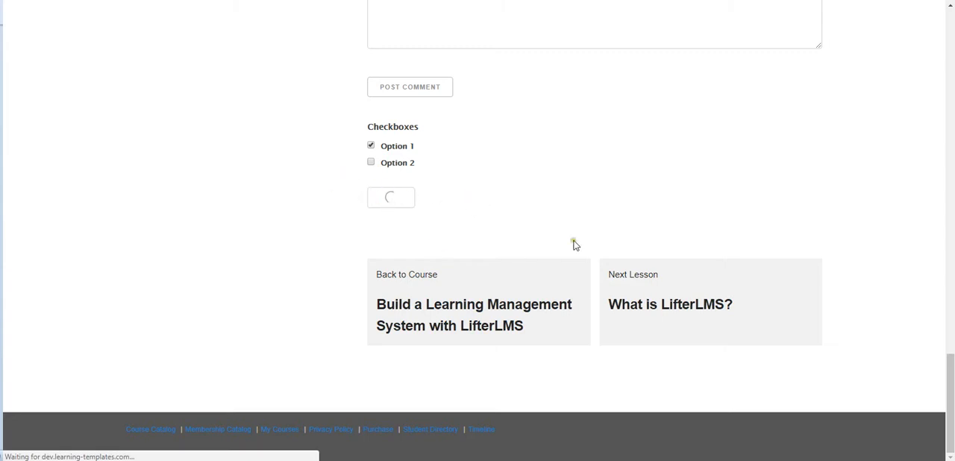
scroll(348, 207, "down", 1)
scroll(348, 210, "down", 5)
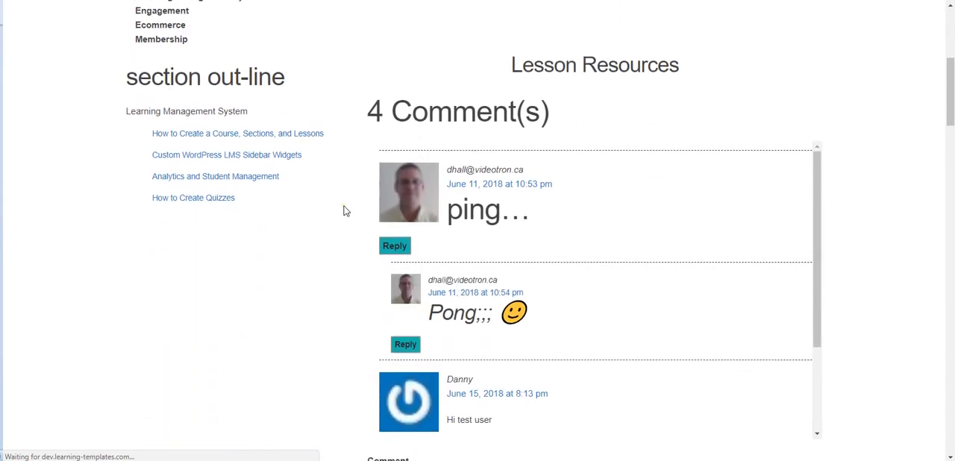
scroll(345, 211, "down", 9)
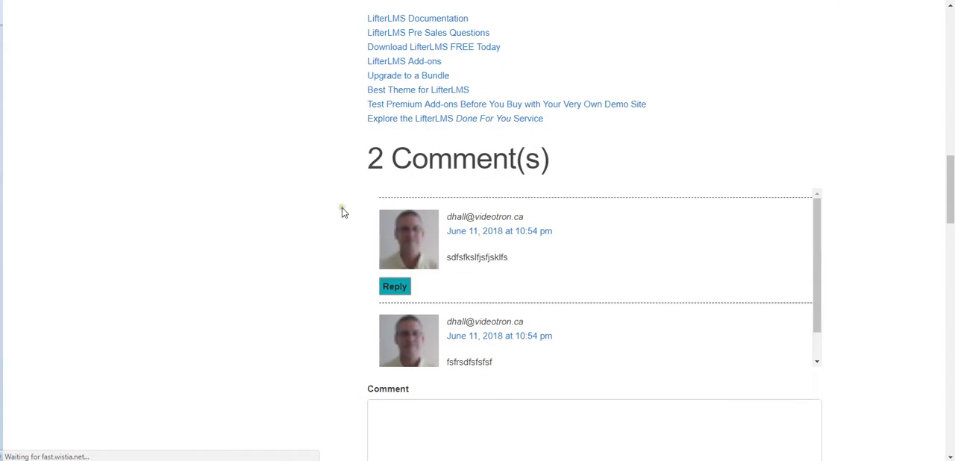
scroll(342, 213, "down", 4)
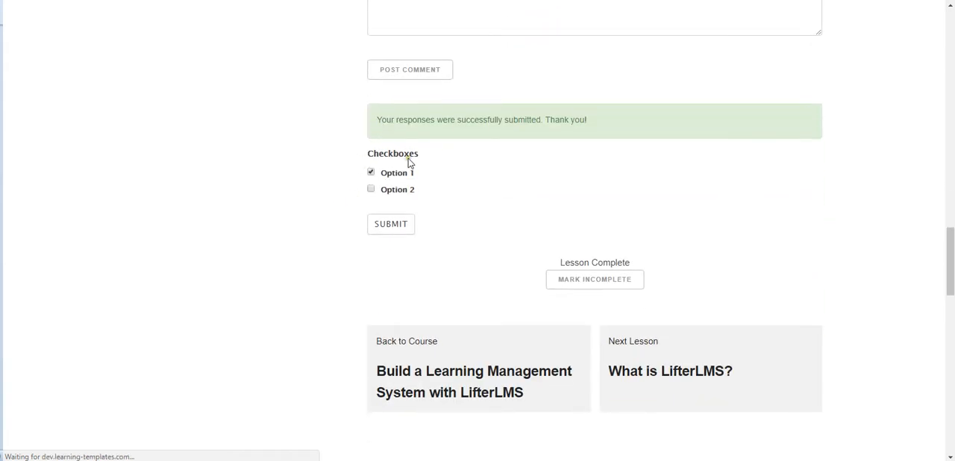
left_click(584, 281)
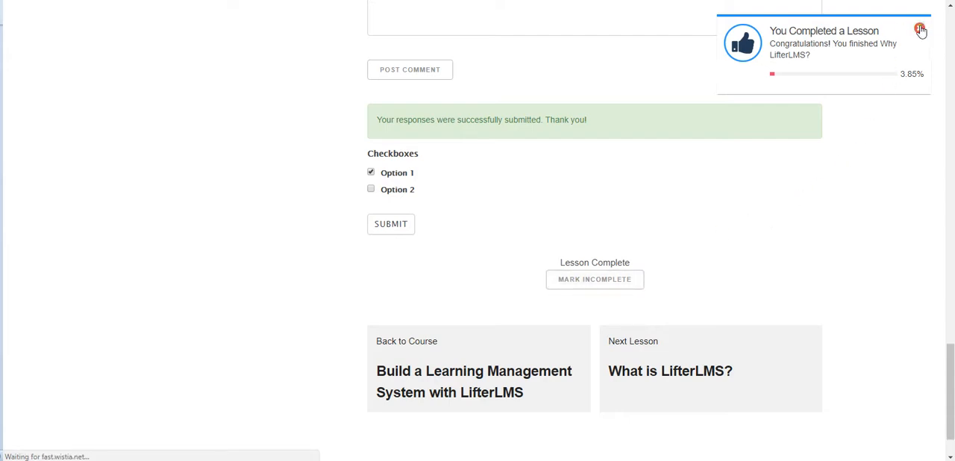
left_click(916, 24)
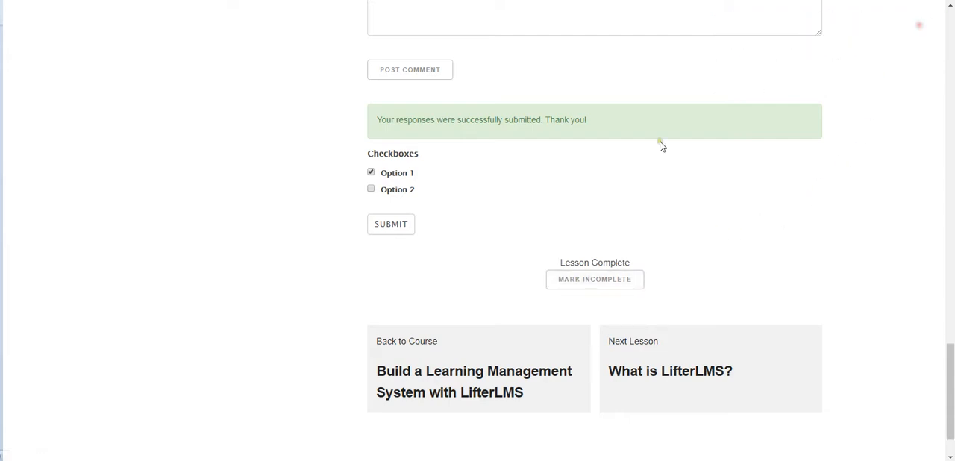
Step: Open the next lesson, "What is LifterLMS?", and look through its outline, lesson resources and comments
left_click(579, 276)
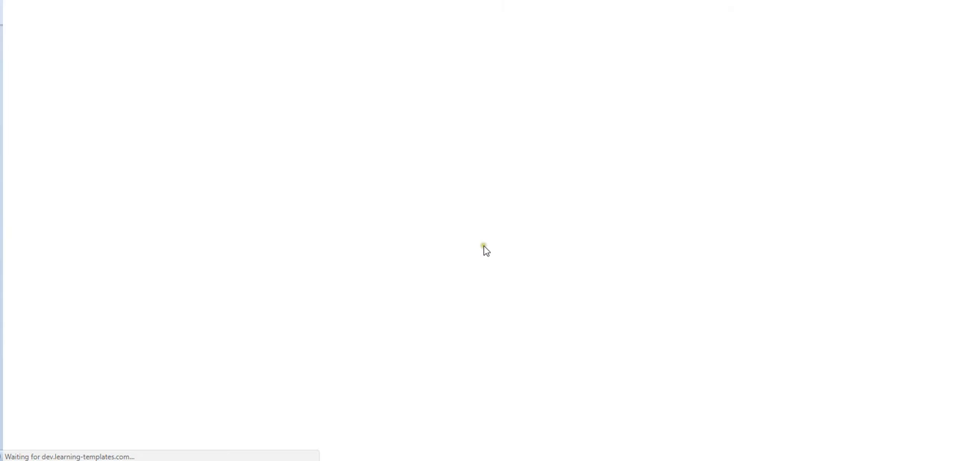
scroll(338, 249, "down", 5)
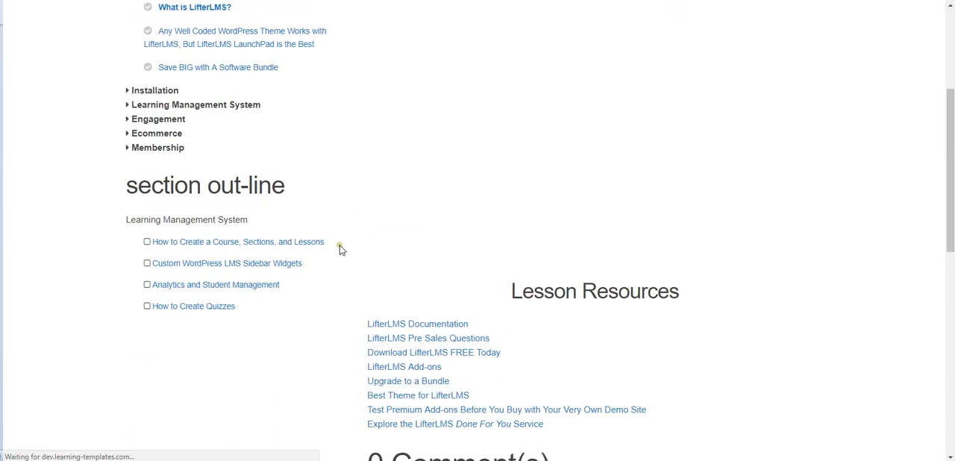
scroll(350, 250, "down", 4)
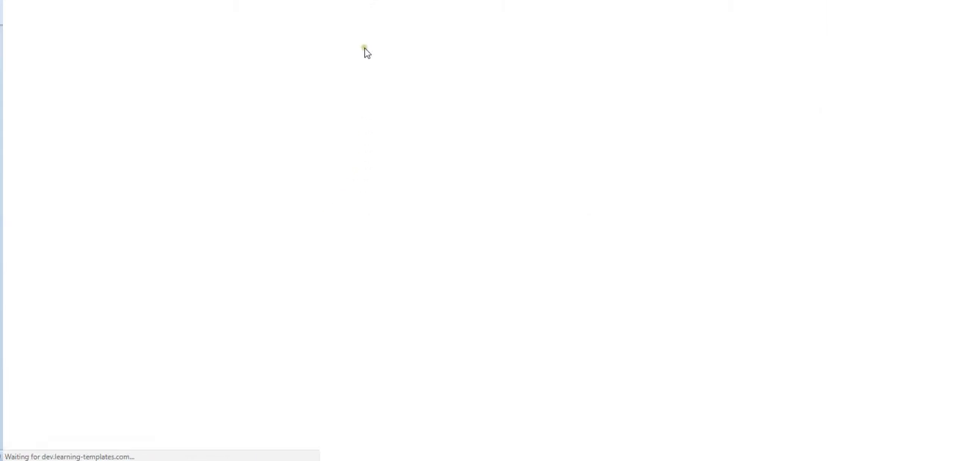
Step: Go to the Course Catalog page and log out of the student account
left_click(530, 32)
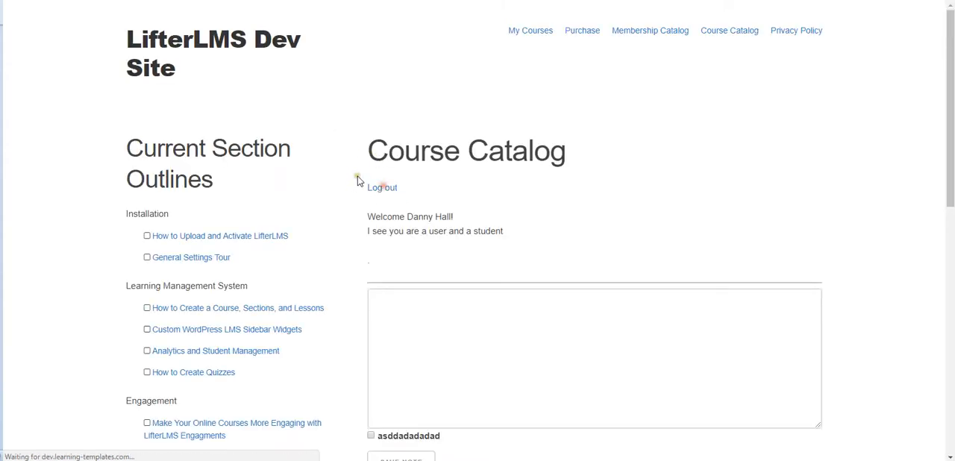
key("F5")
left_click(348, 151)
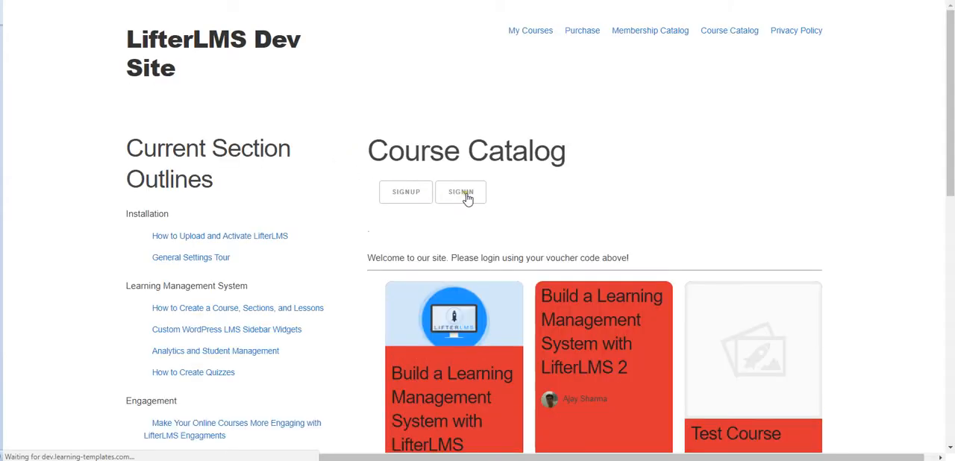
Step: Sign in from the Course Catalog with the administrator's email and its saved password
left_click(466, 193)
scroll(393, 210, "down", 2)
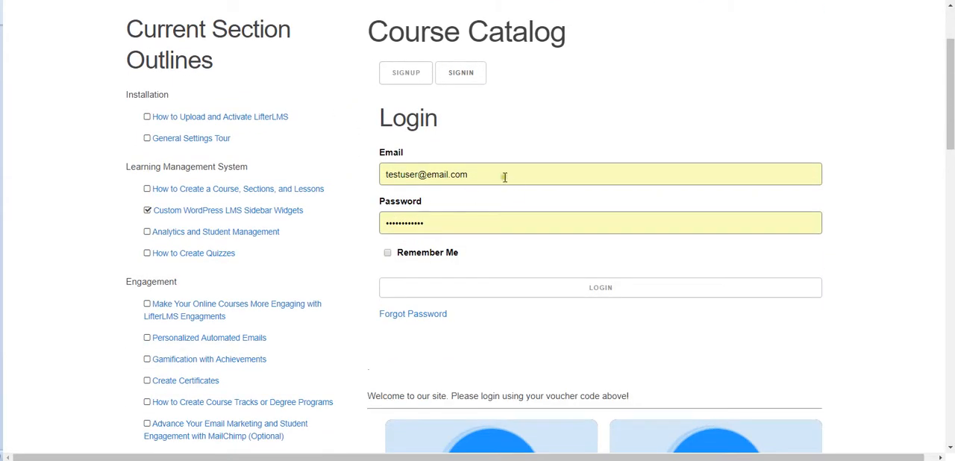
left_click_drag(504, 177, 332, 164)
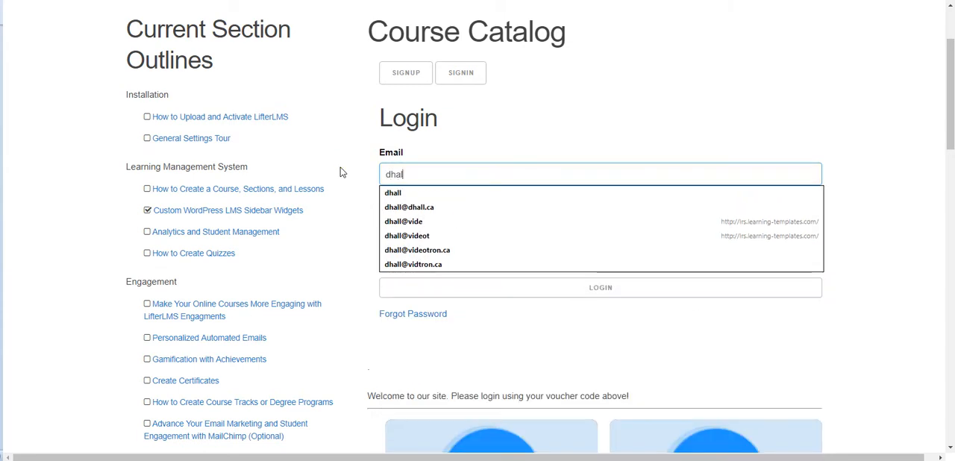
key("Down")
key("Down")
key("Down")
key("Down")
key("Down")
key("Return")
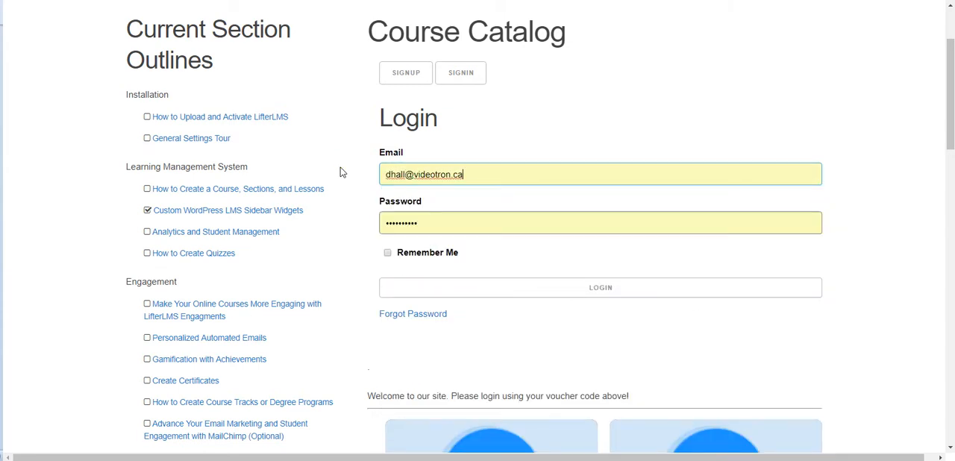
left_click(488, 290)
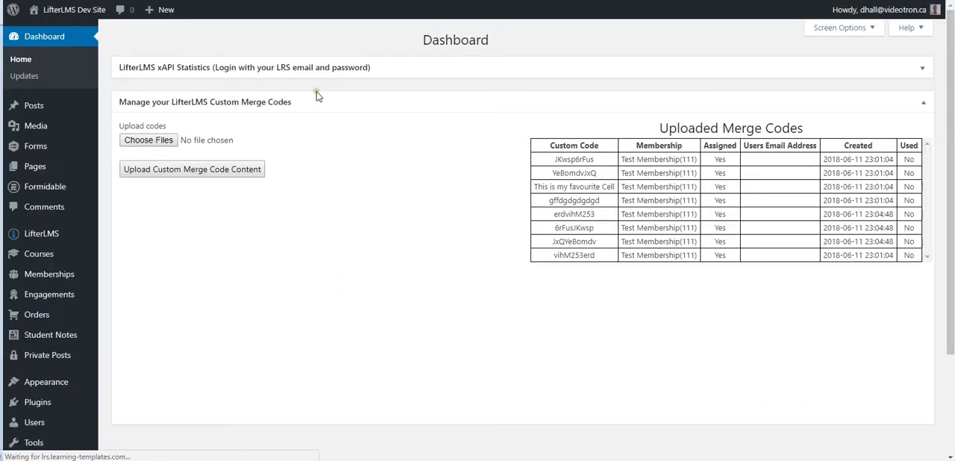
Step: Go from the WordPress dashboard to the LifterLMS BackPack feature page
mouse_move(84, 12)
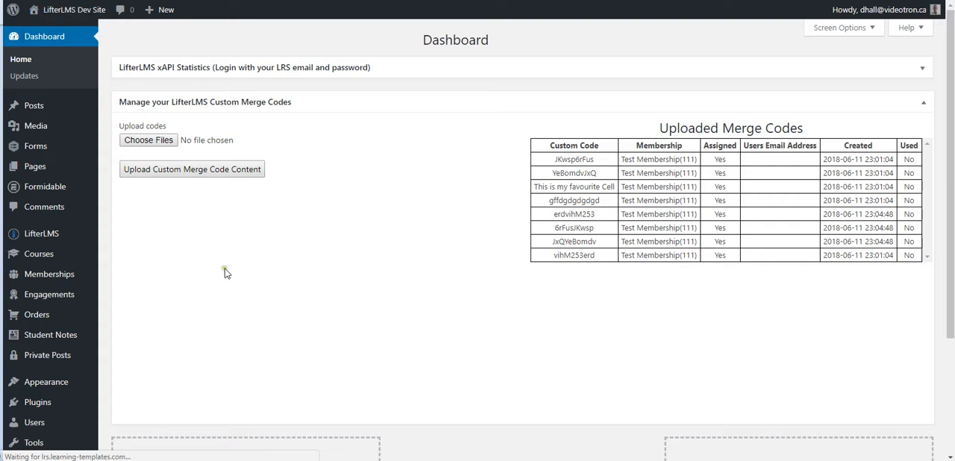
scroll(198, 267, "down", 2)
scroll(193, 261, "down", 1)
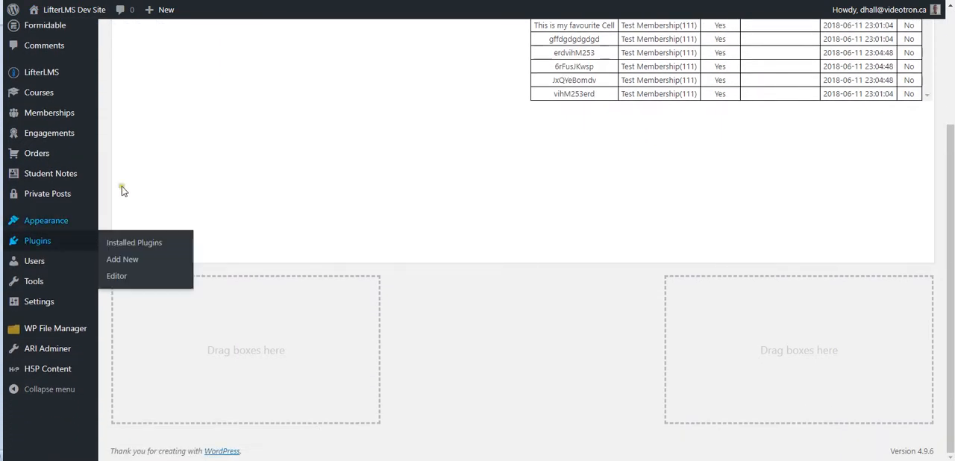
scroll(137, 149, "up", 2)
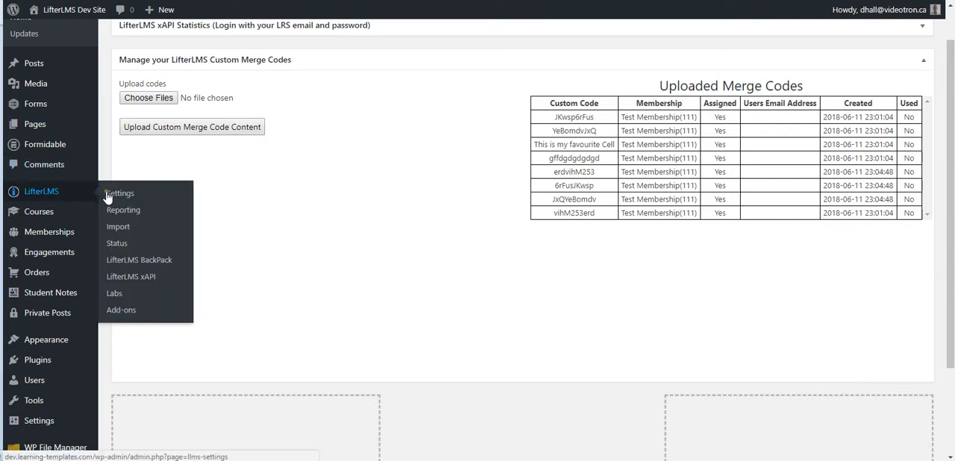
left_click(135, 265)
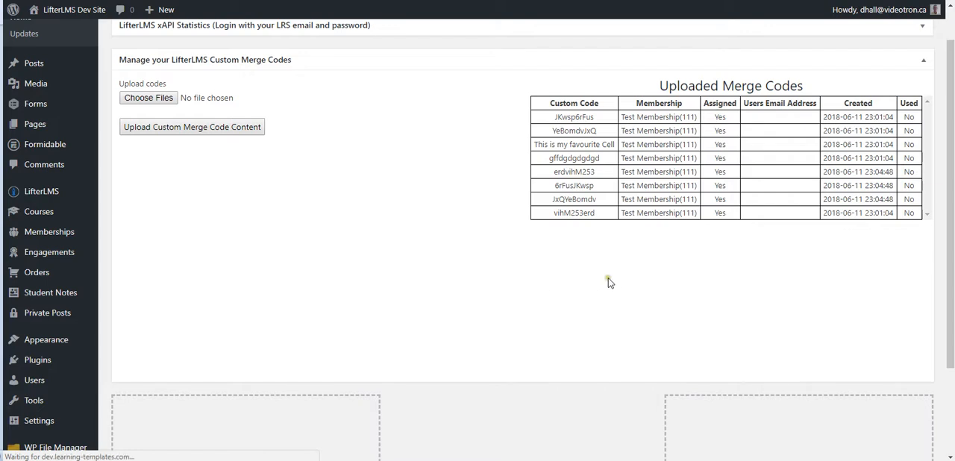
Step: Open the User/Guest/Role Shortcodes help and highlight the user and guest shortcodes and the content between their tags
scroll(597, 328, "down", 5)
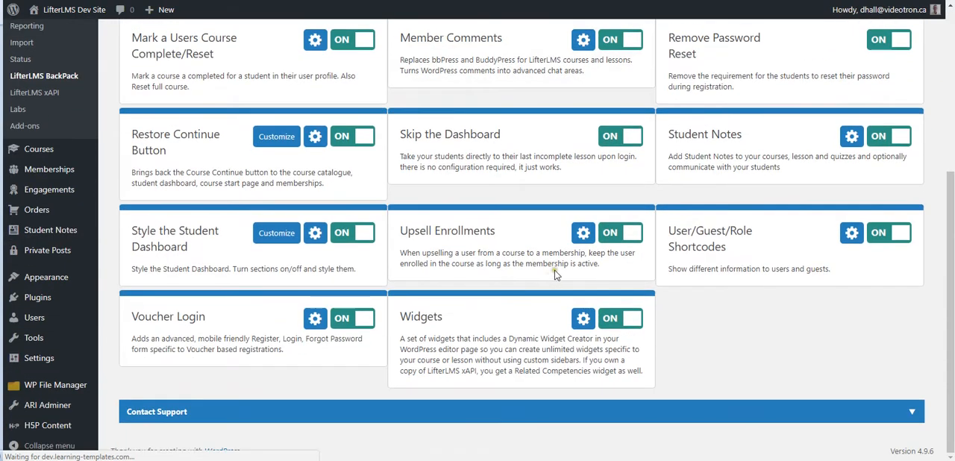
left_click(850, 234)
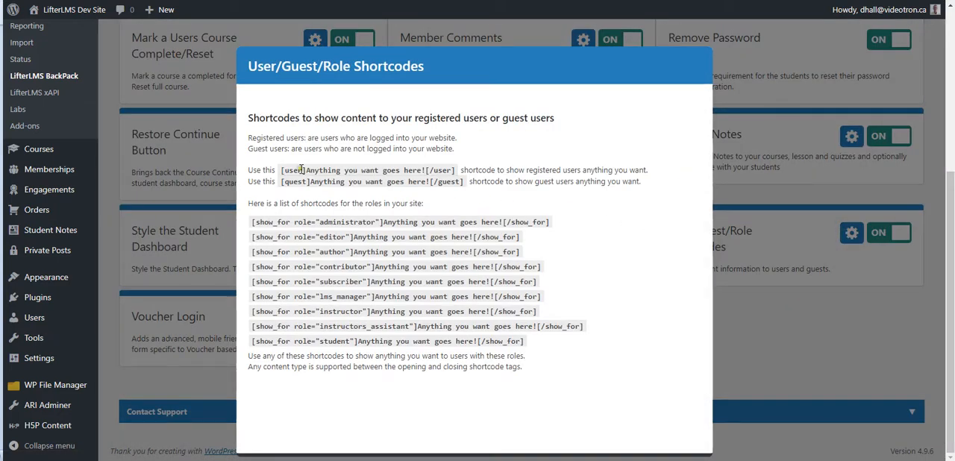
left_click_drag(282, 170, 456, 171)
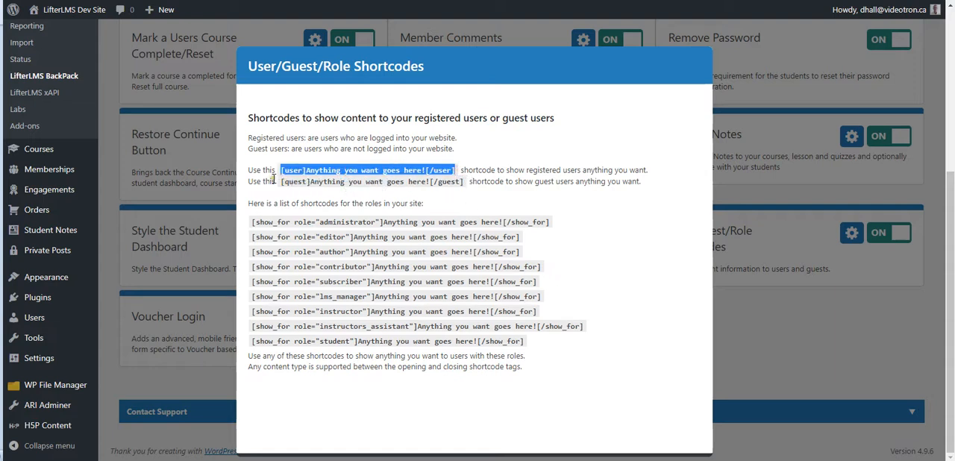
left_click_drag(282, 182, 464, 181)
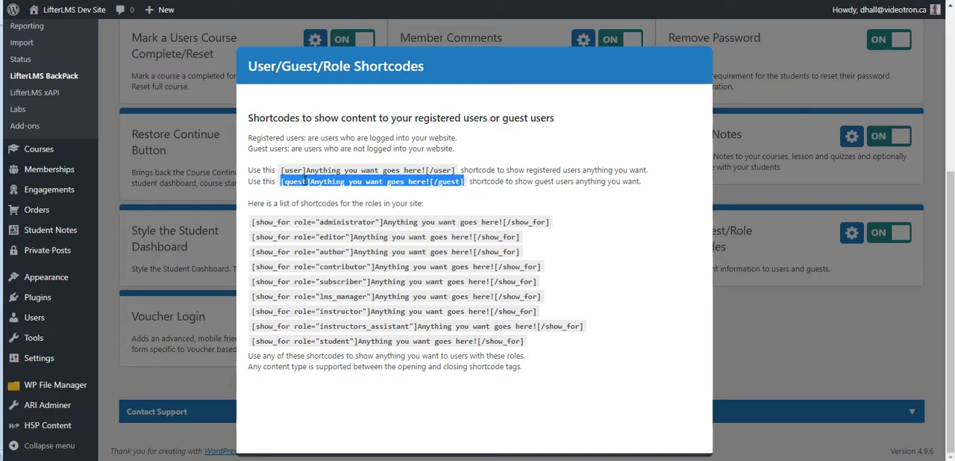
left_click_drag(309, 182, 431, 182)
left_click(382, 195)
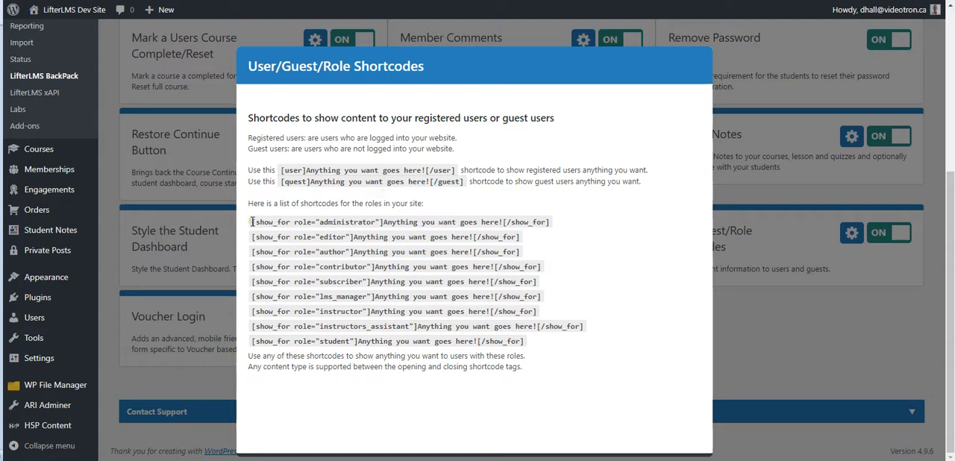
Step: Highlight the whole list of show_for role shortcodes, from administrator to student
left_click_drag(252, 221, 526, 343)
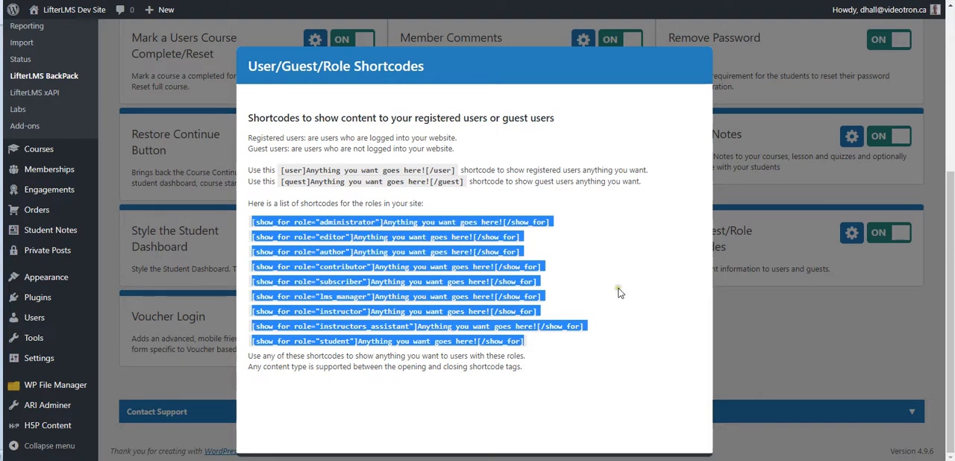
left_click(552, 341)
left_click_drag(253, 222, 524, 342)
left_click(543, 345)
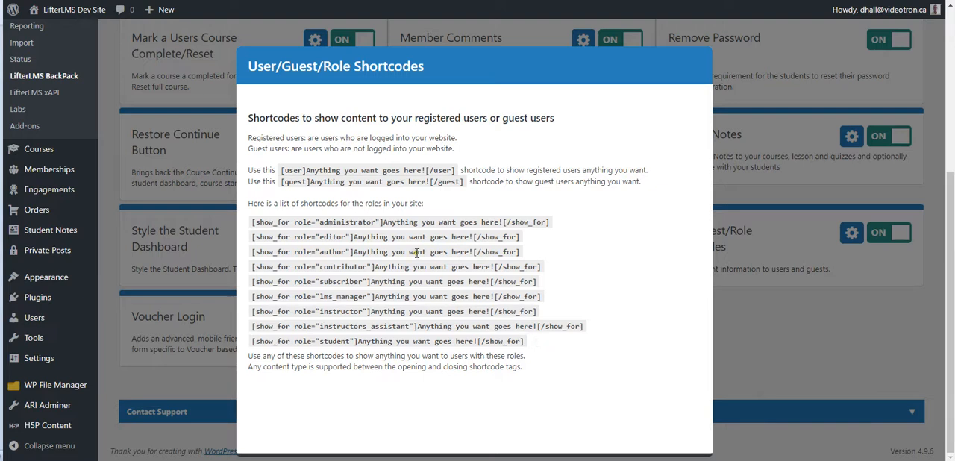
Step: Highlight individual role names in the shortcodes, including instructor and student, and close the User/Guest/Role Shortcodes help
left_click_drag(319, 222, 375, 222)
left_click_drag(320, 237, 363, 312)
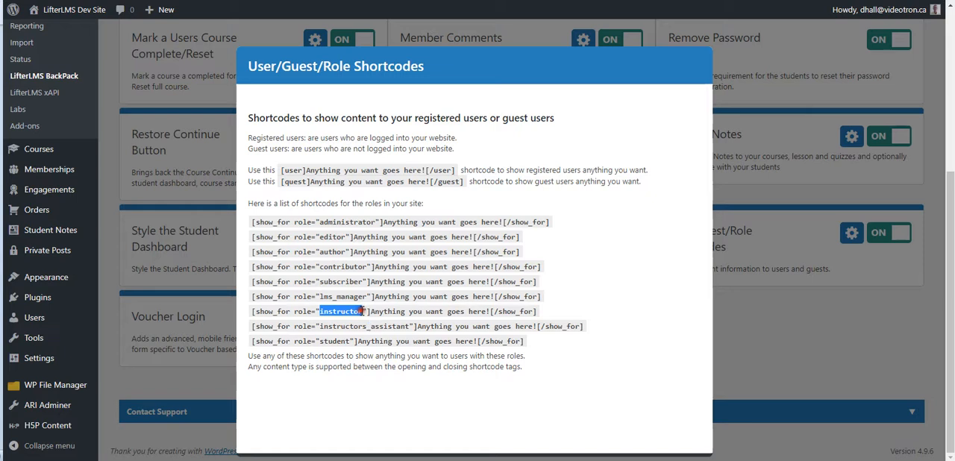
left_click_drag(321, 328, 355, 341)
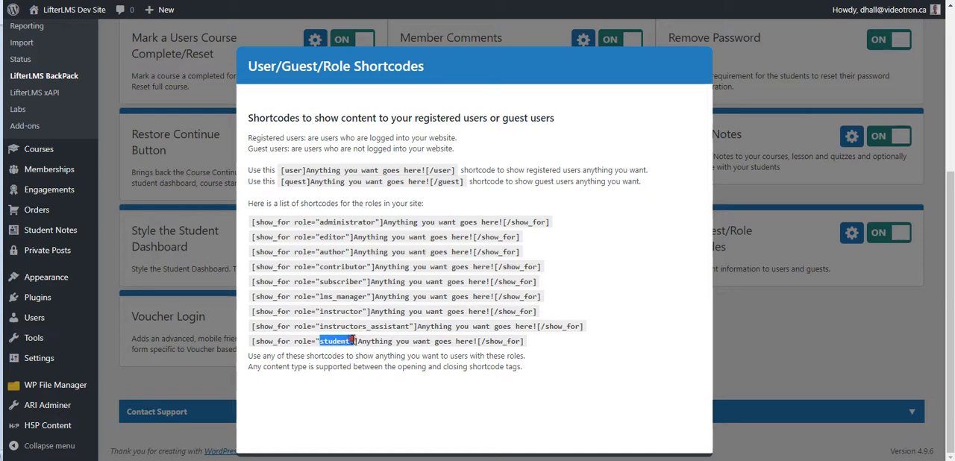
left_click(539, 343)
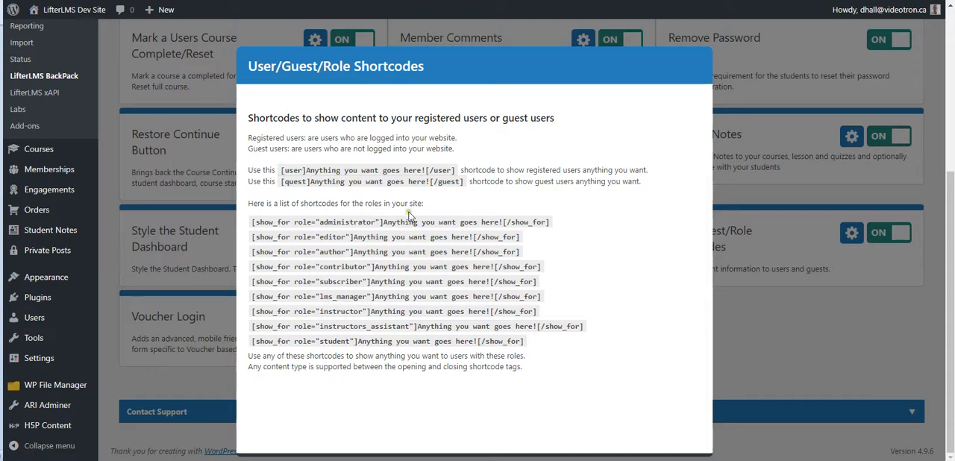
left_click(741, 323)
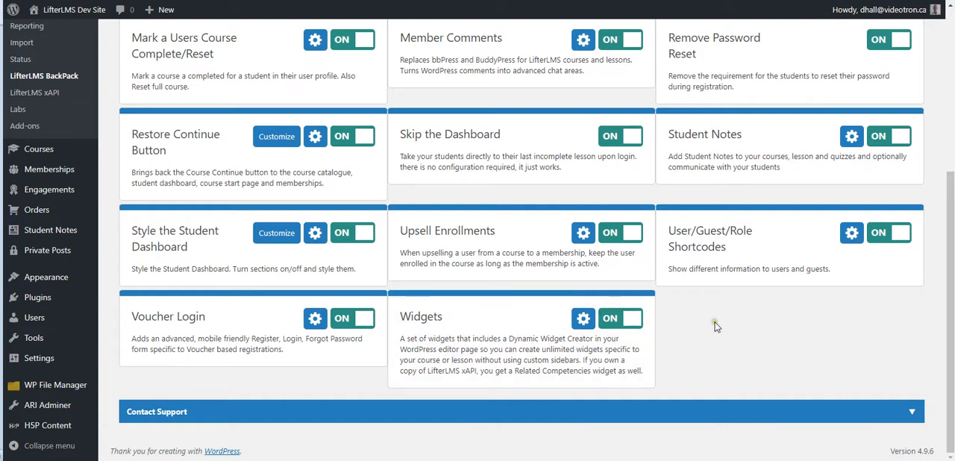
Step: Review the BackPack features, open the Member Comments help and highlight the examples "[llms_comments tb=1 inst=1 height=100]" and "[llms_comments tb=0 inst=2 height=200]"
scroll(714, 326, "up", 5)
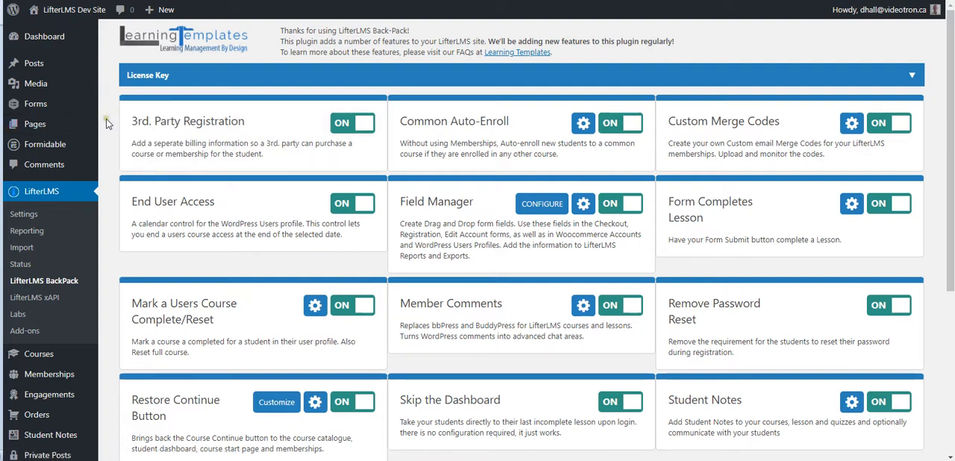
scroll(106, 120, "down", 1)
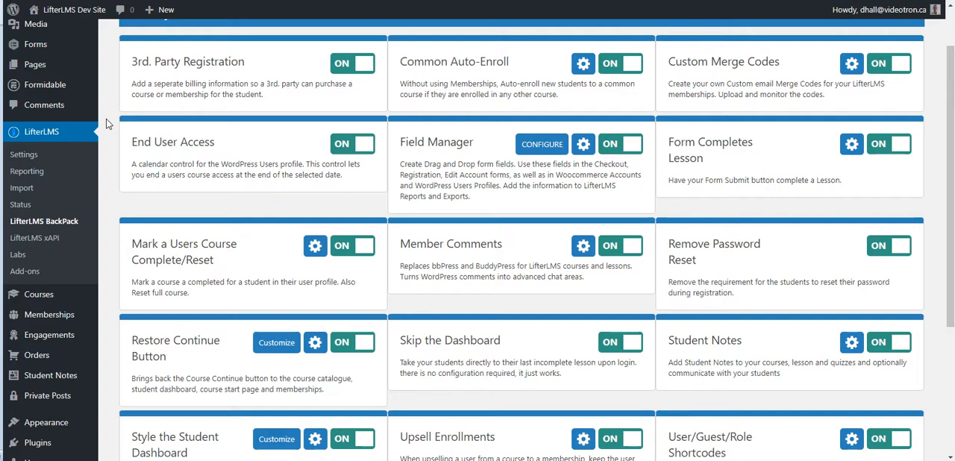
scroll(106, 125, "down", 1)
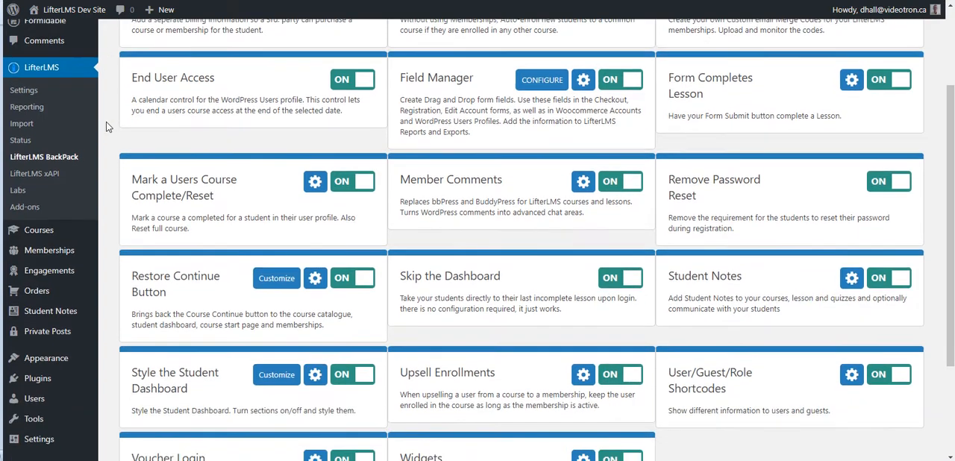
scroll(106, 122, "down", 2)
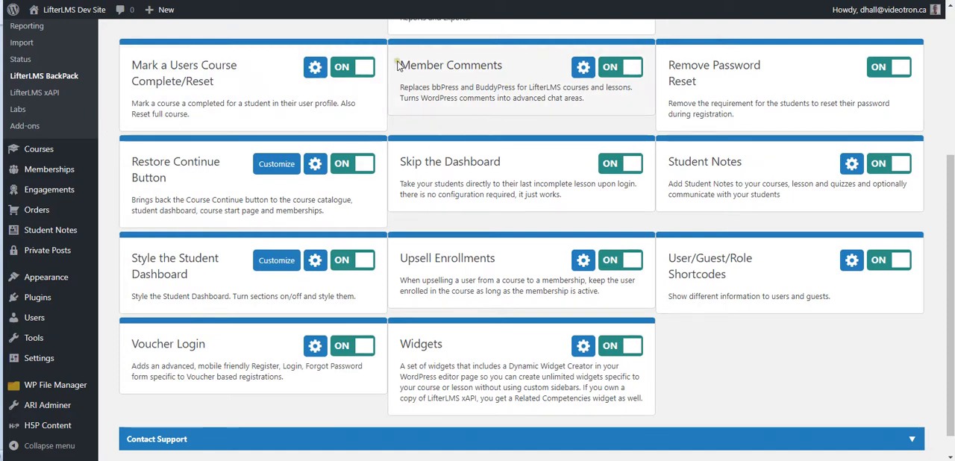
left_click(582, 67)
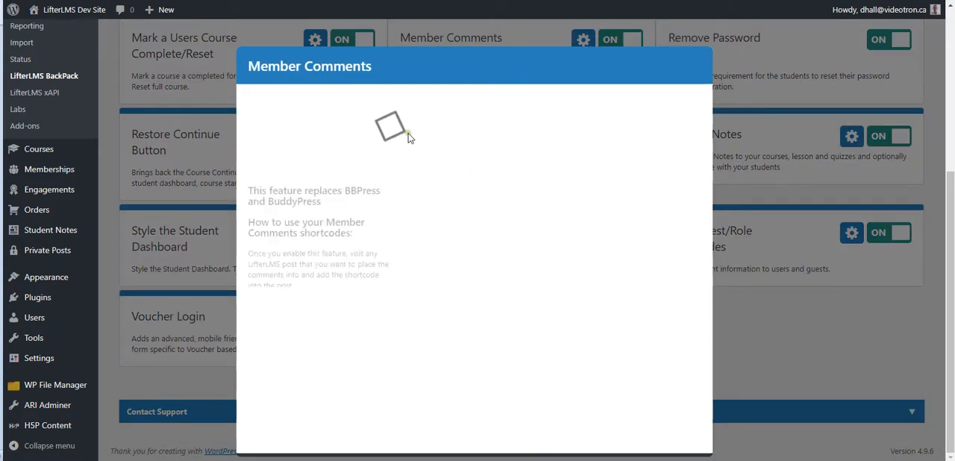
left_click_drag(252, 300, 429, 322)
left_click_drag(251, 335, 422, 351)
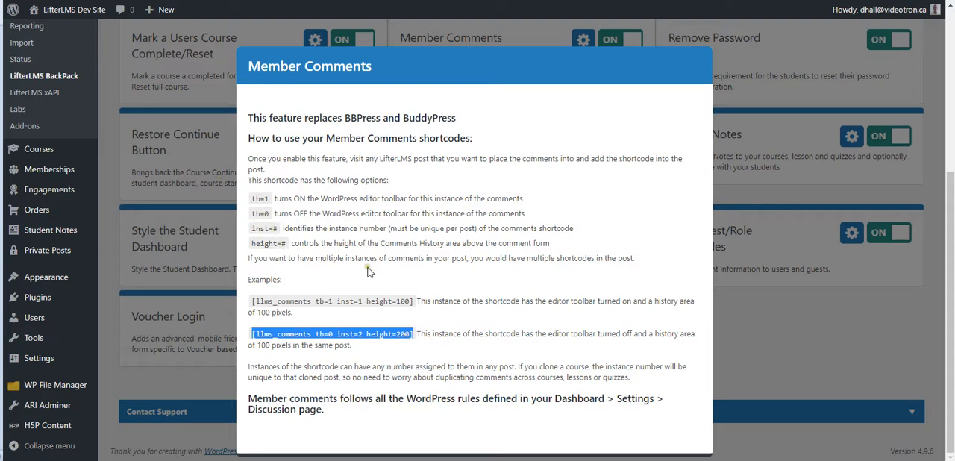
Step: Close the Member Comments help, open the Student Notes settings and switch Enable Instructor notification off and back on
left_click(765, 330)
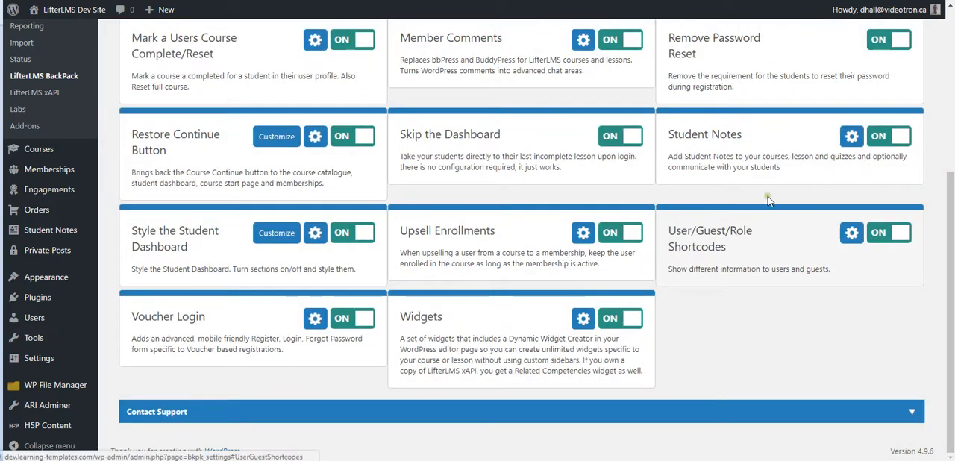
left_click(850, 137)
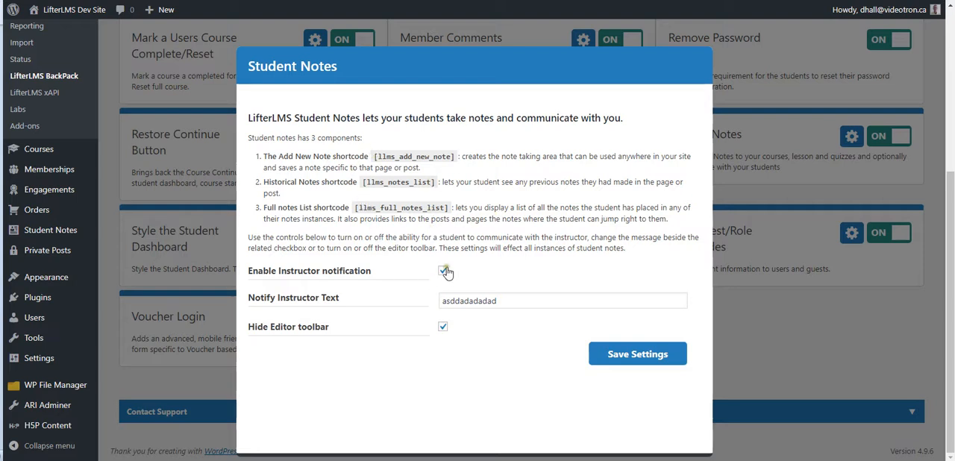
left_click(442, 272)
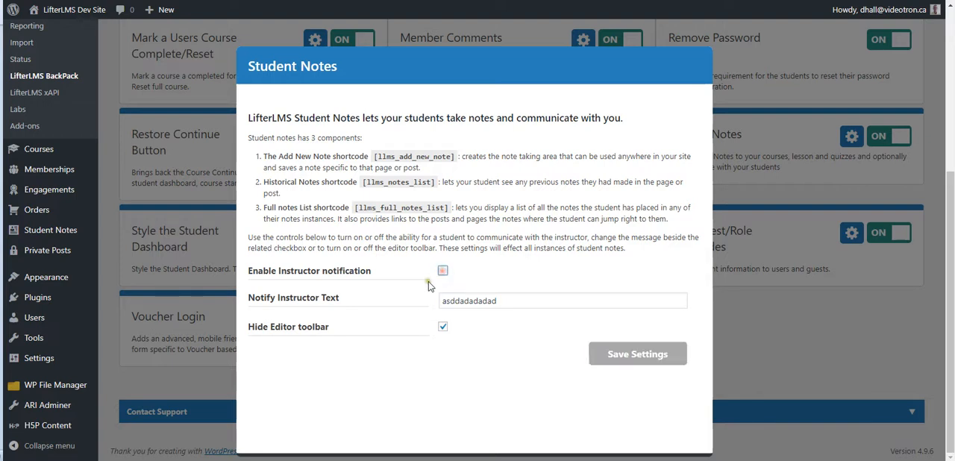
left_click(442, 271)
Step: Replace the Notify Instructor Text with "Let … know as well", using the instructor's first name
double_click(512, 302)
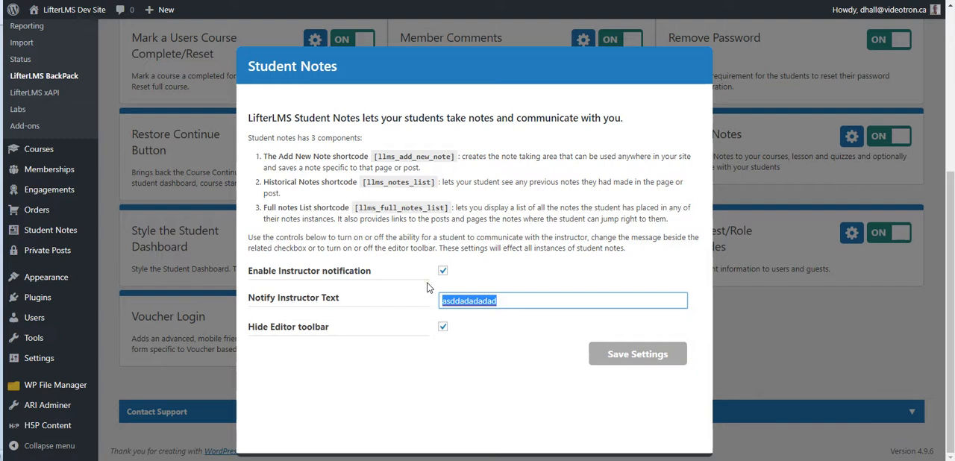
type("Let")
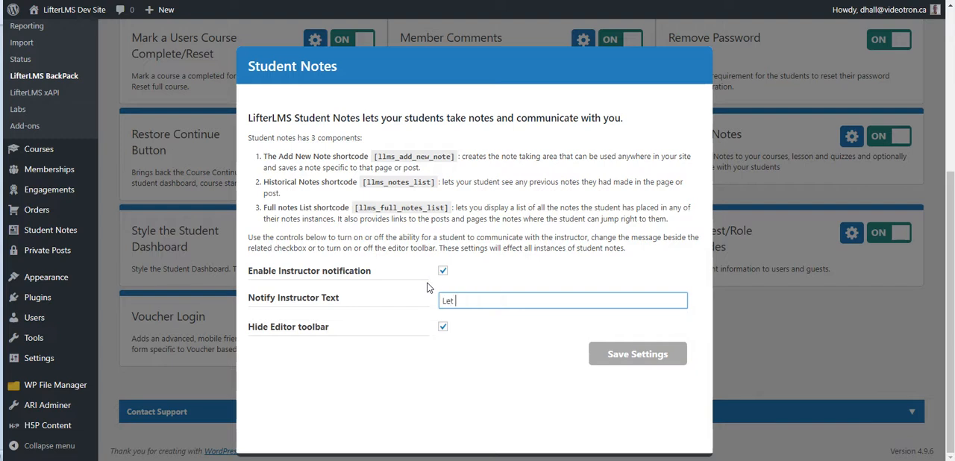
type(" Dennis Know as we")
key("BackSpace")
type("k")
left_click(541, 301)
Step: Switch Hide Editor toolbar off and back on, save the Student Notes settings and close them
left_click(443, 329)
left_click(442, 329)
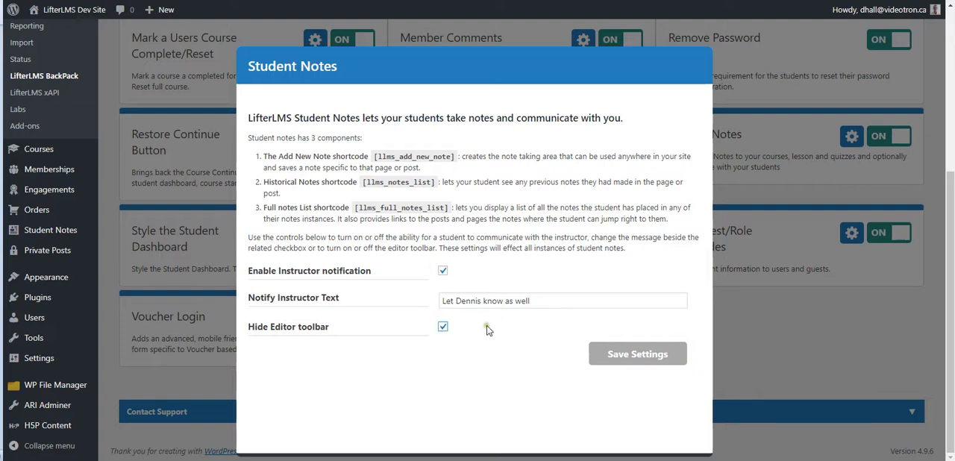
left_click(631, 357)
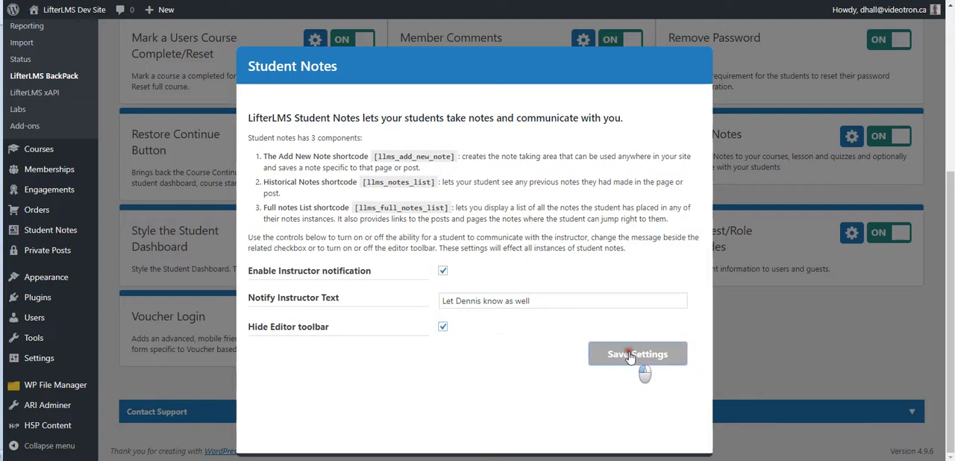
left_click(751, 319)
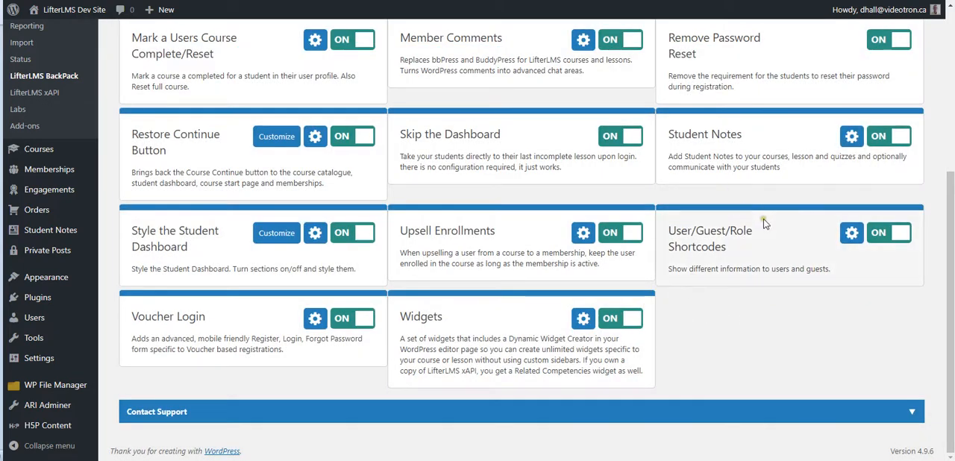
Step: Reopen the Student Notes settings and highlight the "[llms_add_new_note]" shortcode
left_click(851, 135)
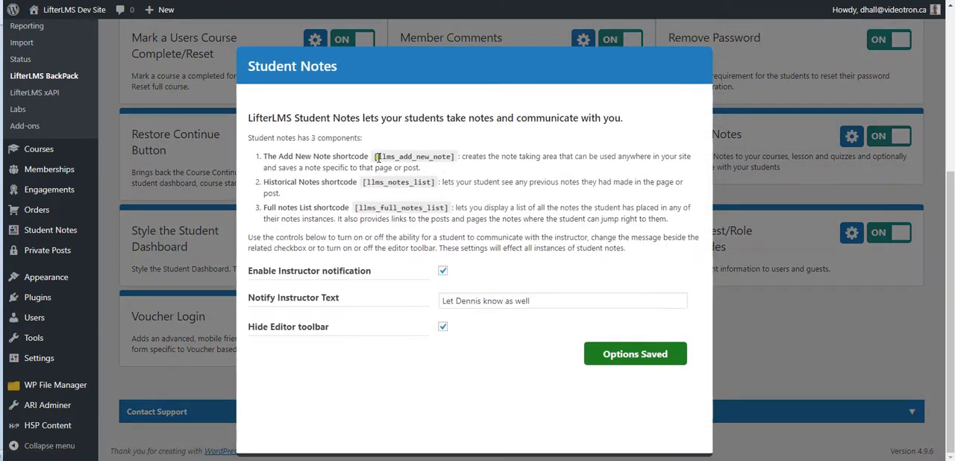
left_click(376, 156)
left_click_drag(427, 156, 454, 156)
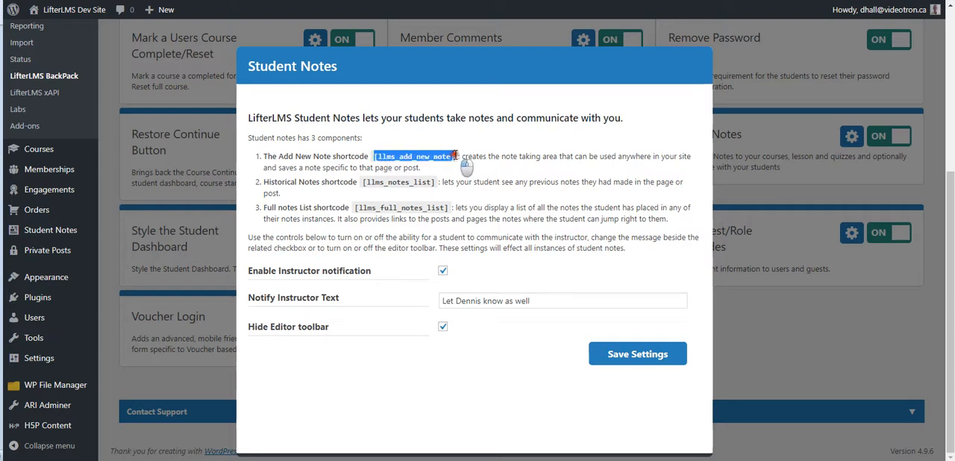
right_click(452, 157)
left_click(467, 165)
Step: Close the Student Notes settings and open the site's front page to examine the note form without the editor toolbar
left_click(831, 313)
left_click(88, 10)
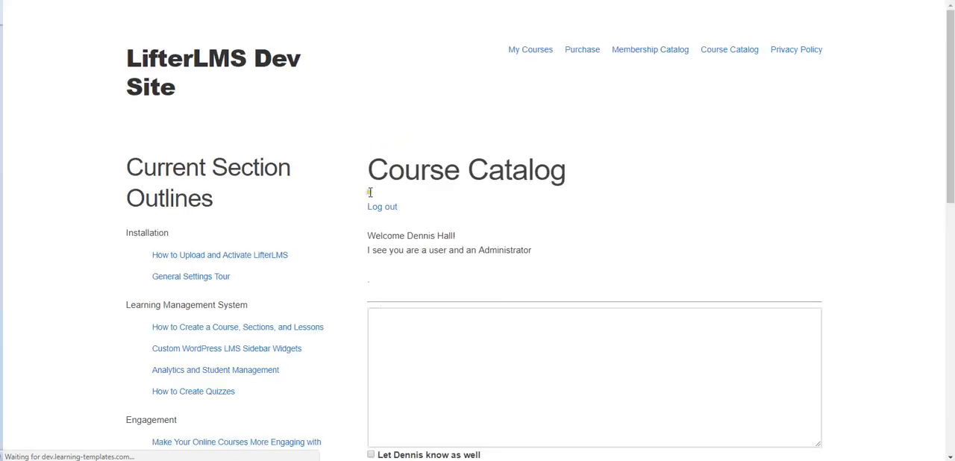
scroll(351, 217, "down", 3)
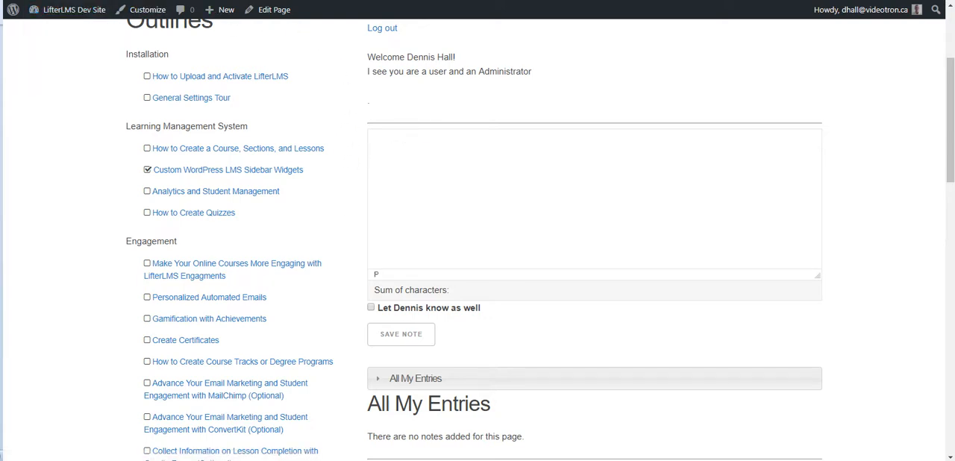
left_click(240, 146)
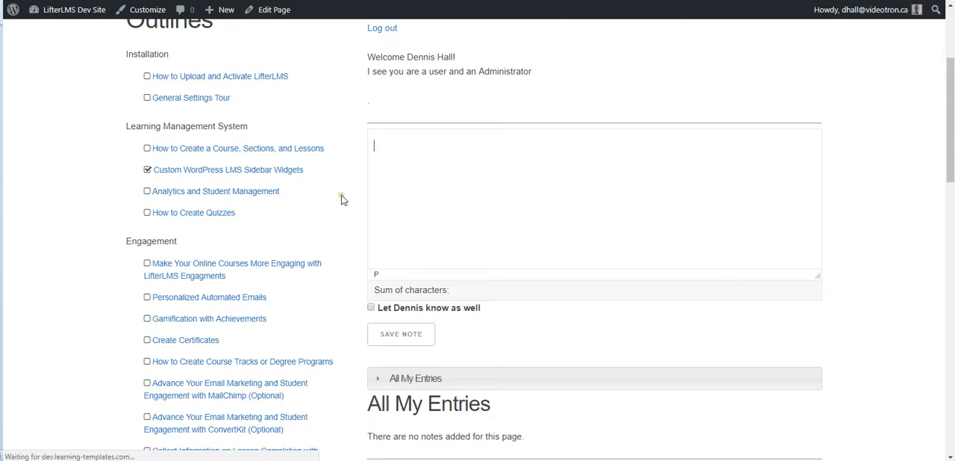
scroll(658, 193, "down", 4)
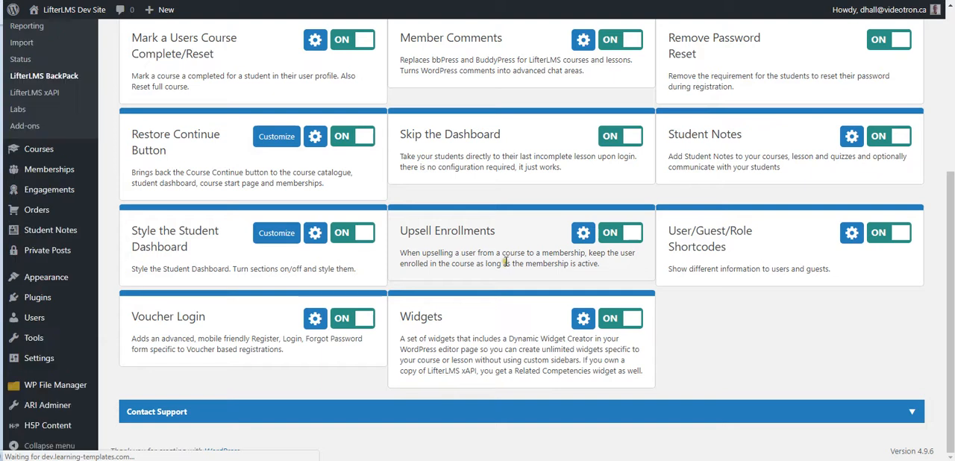
Step: In the Student Notes settings, turn off Hide Editor toolbar, save the settings and close them
left_click(853, 138)
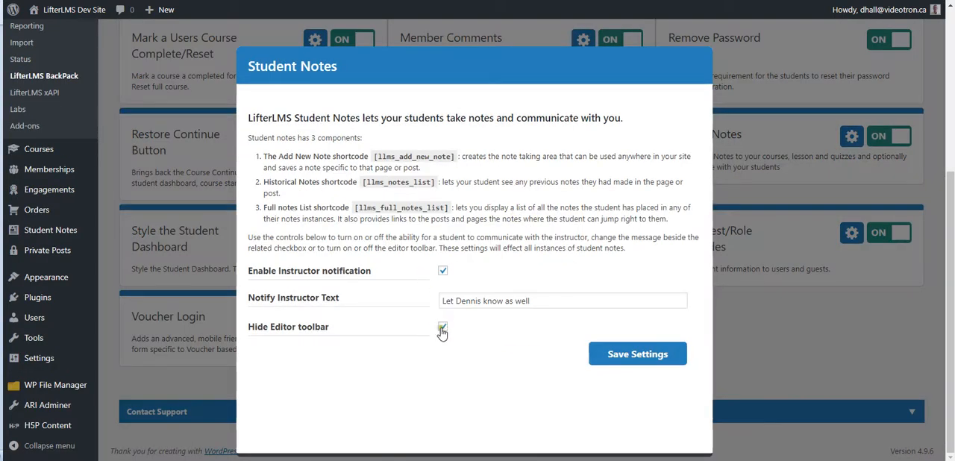
left_click(611, 356)
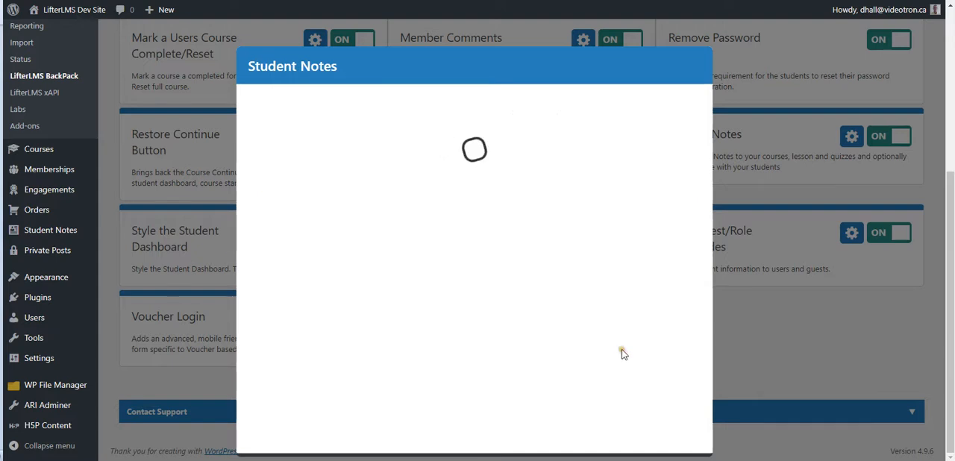
left_click(735, 337)
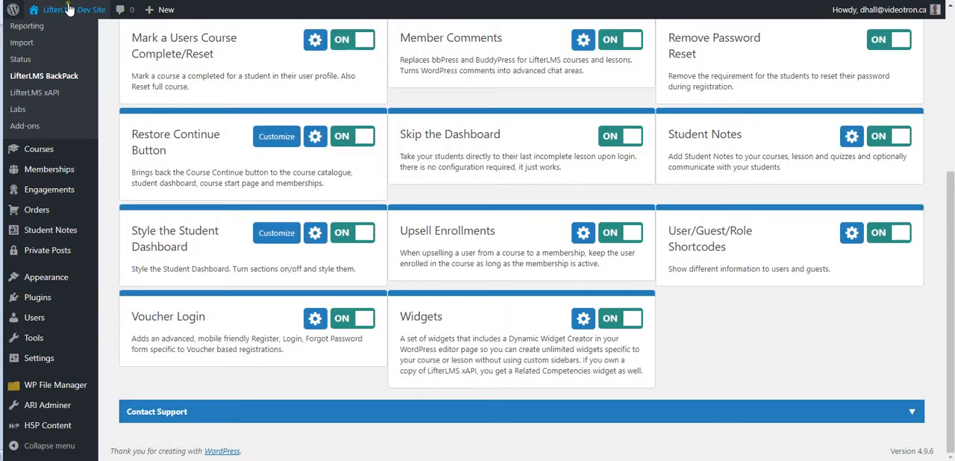
Step: Open the site's front page, try the collapsible All My Entries bar and highlight the text under the All My Entries heading
left_click(73, 9)
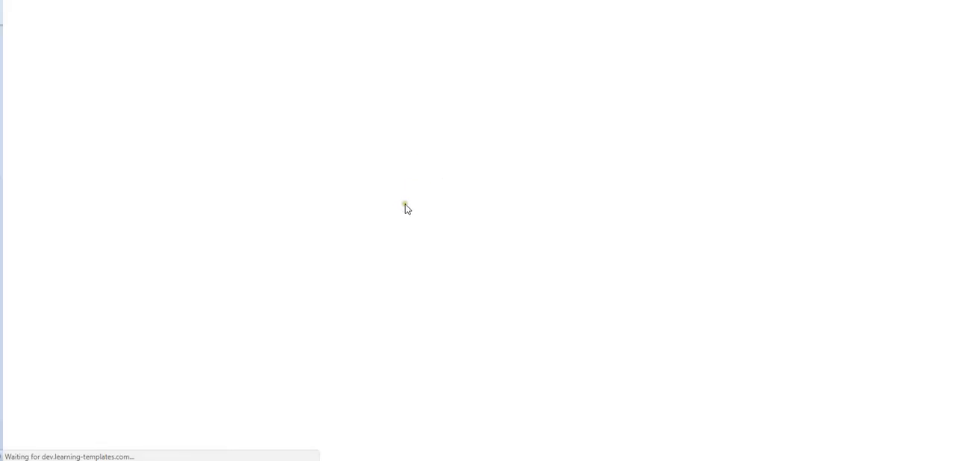
scroll(347, 194, "down", 3)
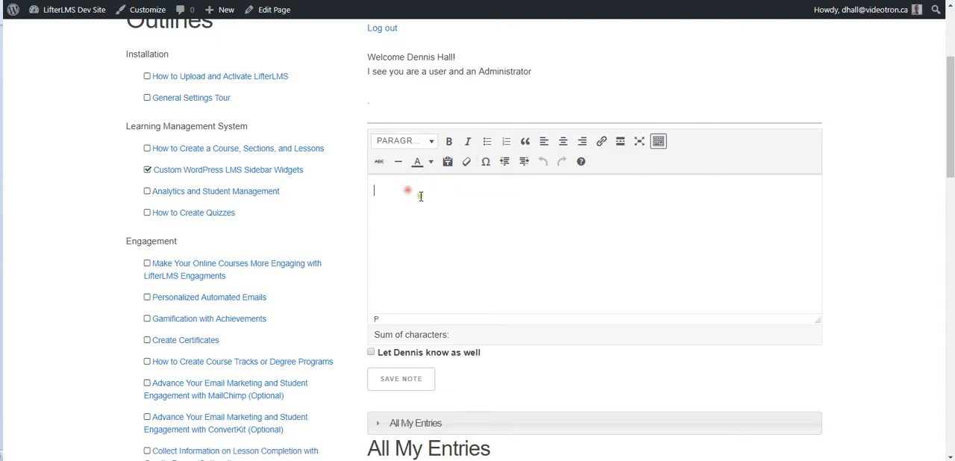
scroll(418, 227, "down", 2)
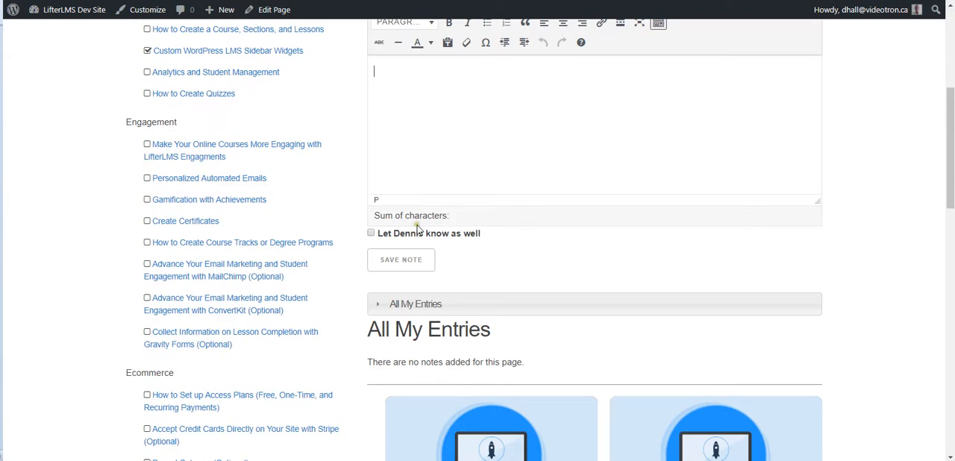
scroll(376, 263, "down", 1)
left_click(379, 249)
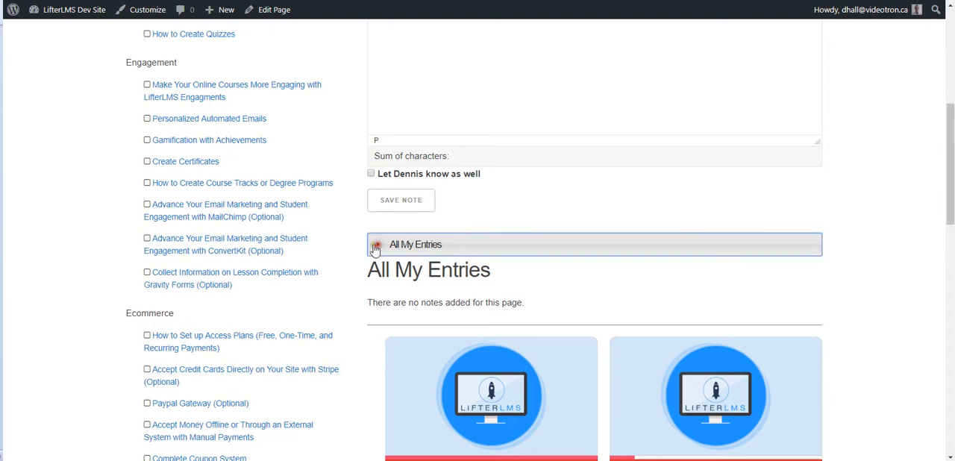
left_click(371, 246)
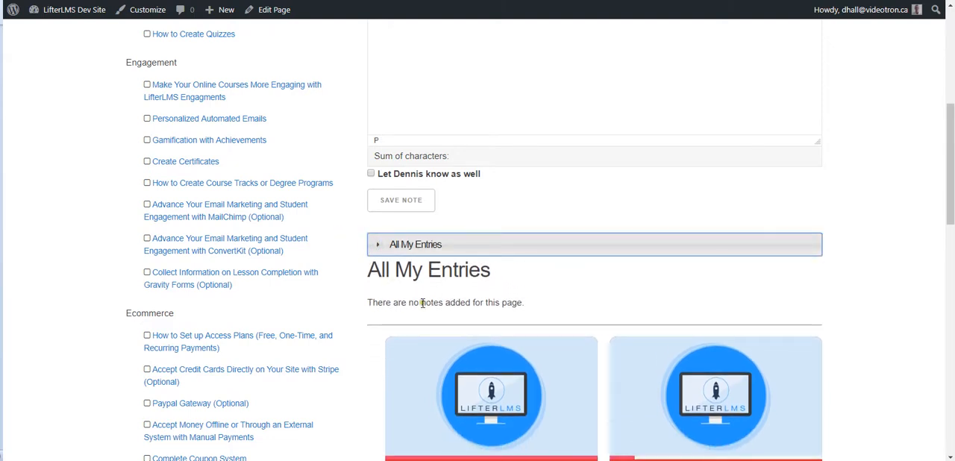
left_click_drag(368, 305, 546, 305)
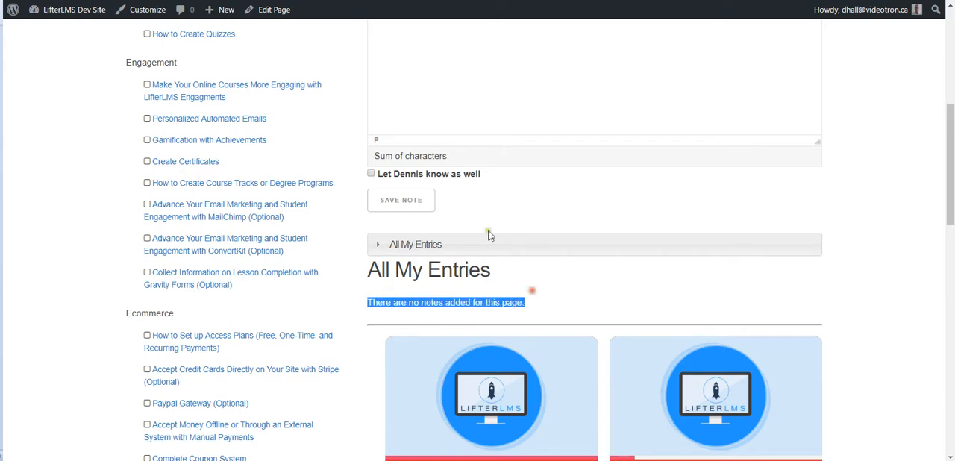
Step: Write "asdflkfashlkdafdfa" in the note editor, format it as Heading 1 and start a new line below it
left_click(477, 99)
scroll(448, 111, "up", 2)
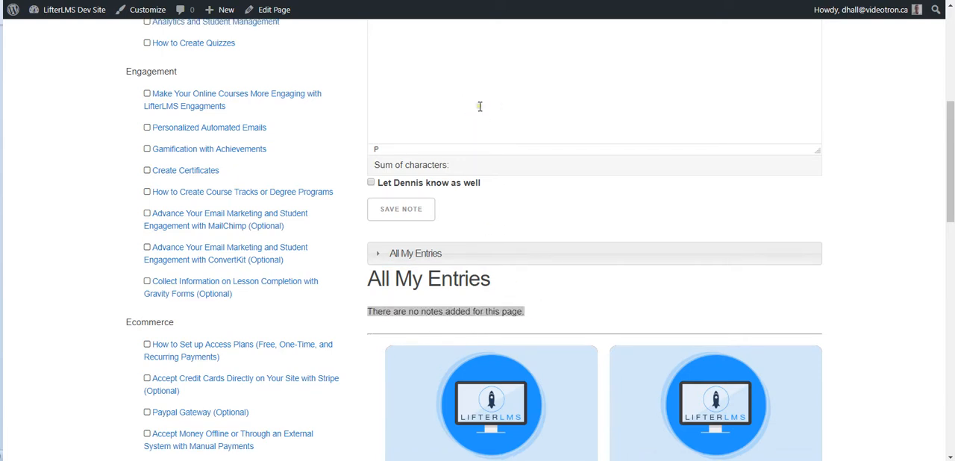
type("asdflkfashlkdafdfa")
key("ctrl+a")
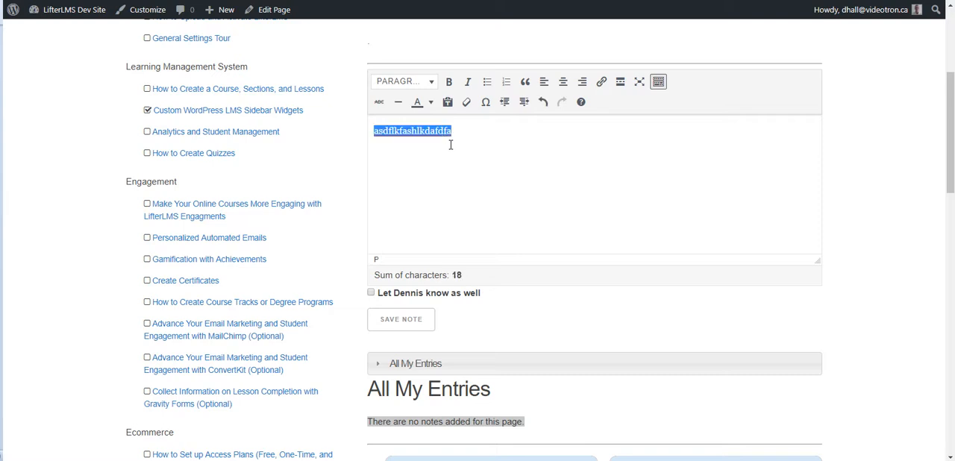
left_click(409, 80)
left_click(413, 123)
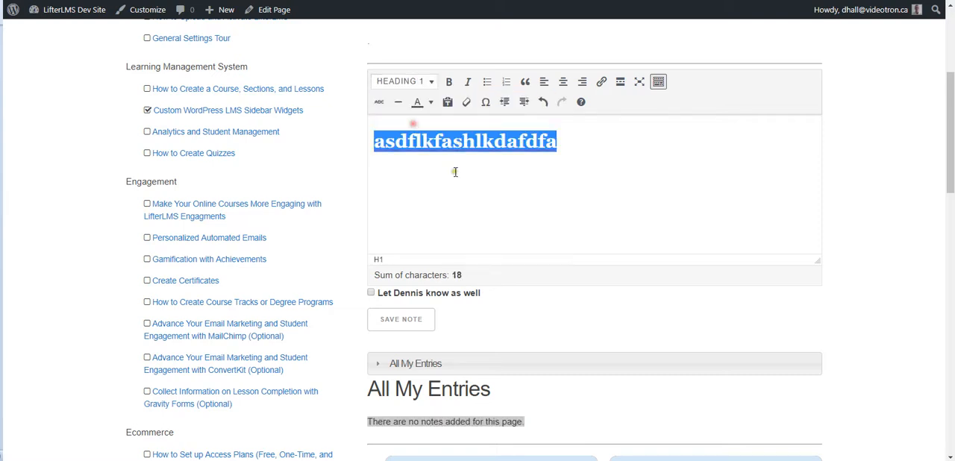
left_click(597, 162)
key("Return")
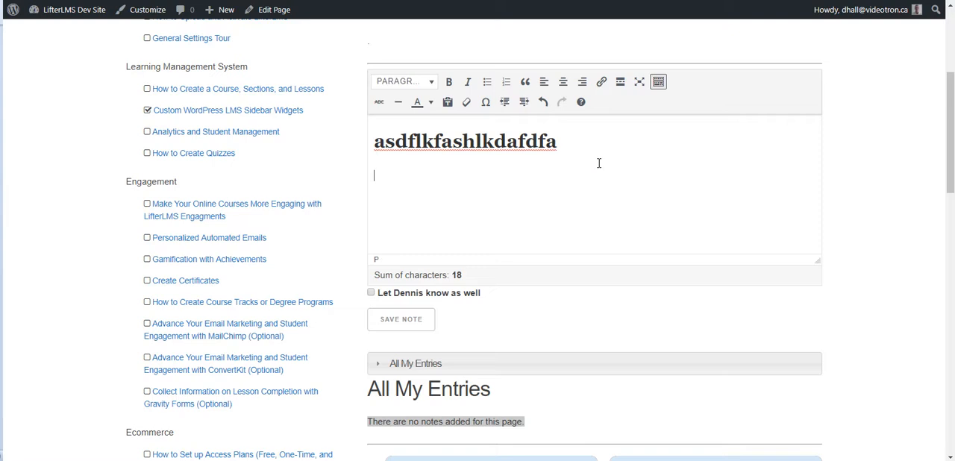
Step: View the note editor in full screen and return, then save the note with the instructor notification option enabled
left_click(639, 82)
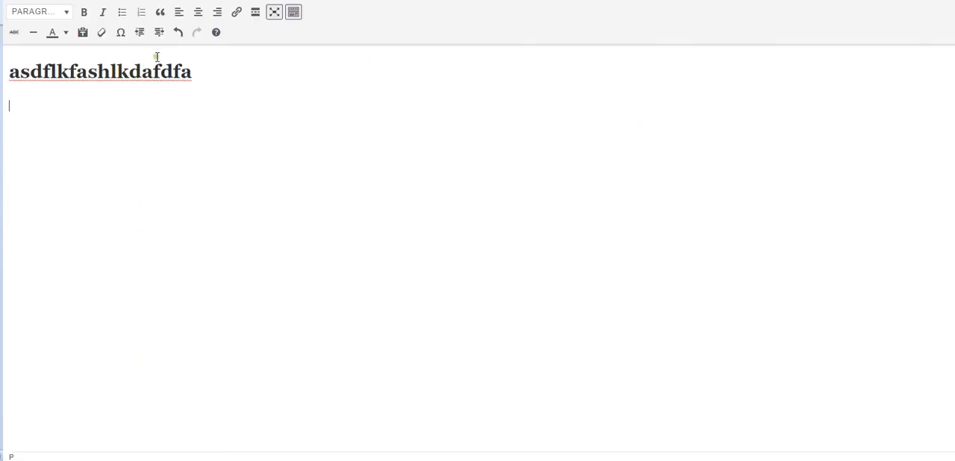
left_click(273, 13)
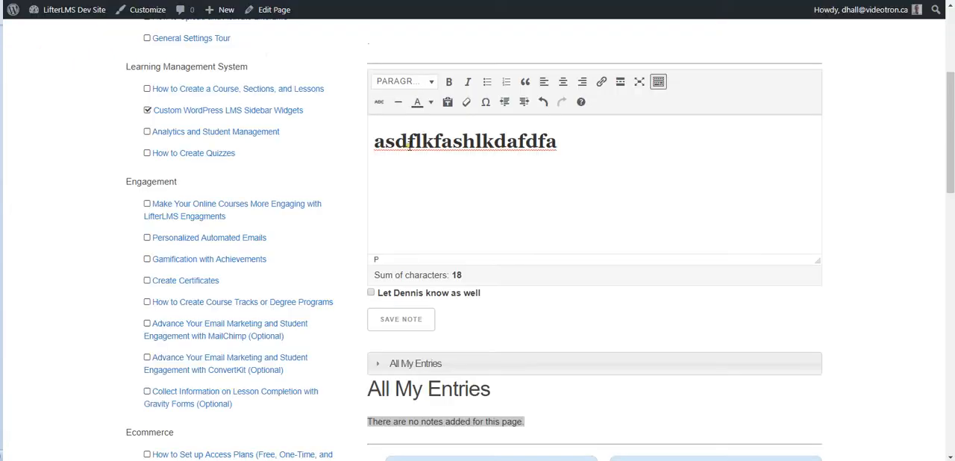
left_click(372, 294)
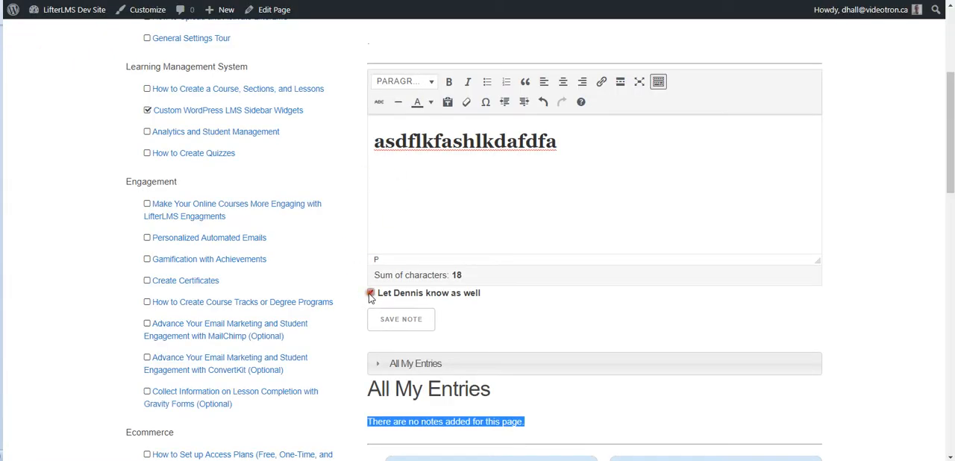
left_click(405, 320)
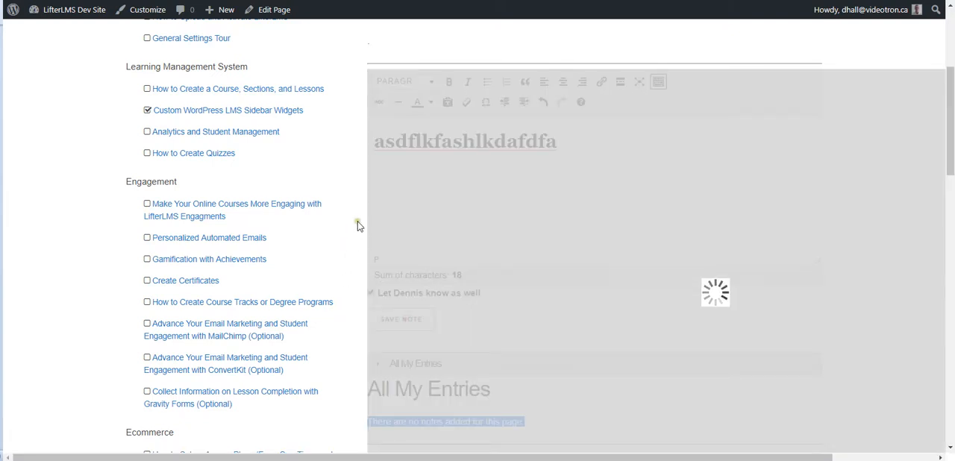
Step: Highlight the saved note's date and time under All My Entries and expand the collapsible All My Entries section
scroll(346, 215, "down", 3)
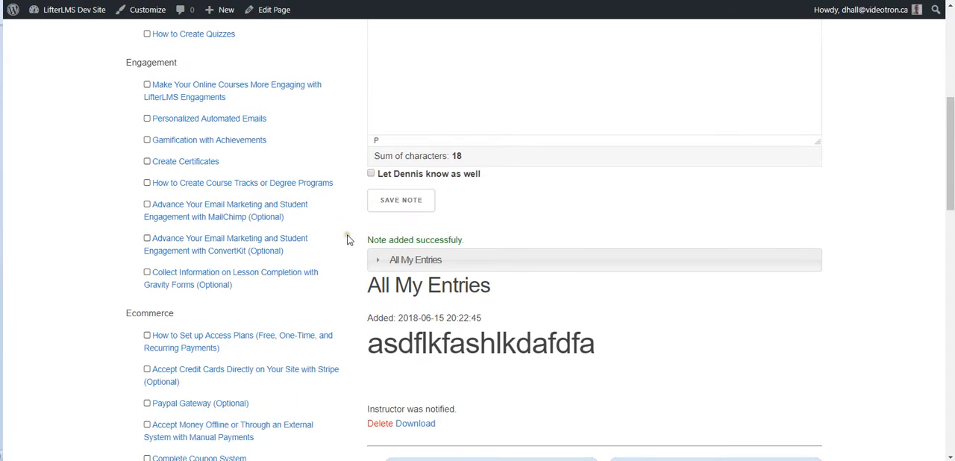
scroll(351, 261, "down", 3)
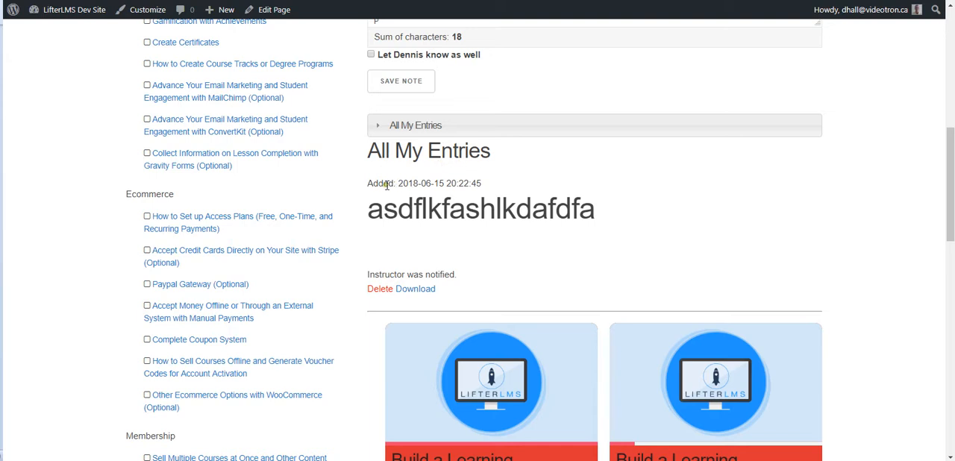
left_click_drag(365, 184, 497, 185)
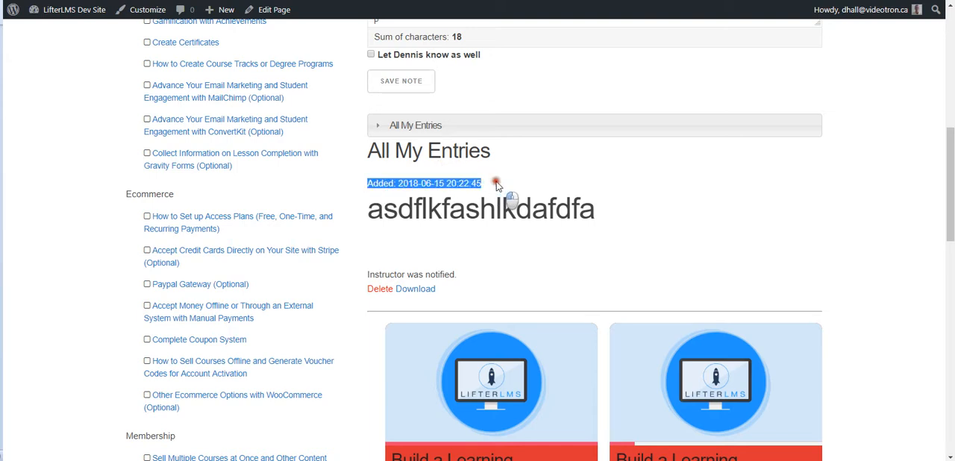
left_click(356, 191)
left_click(384, 125)
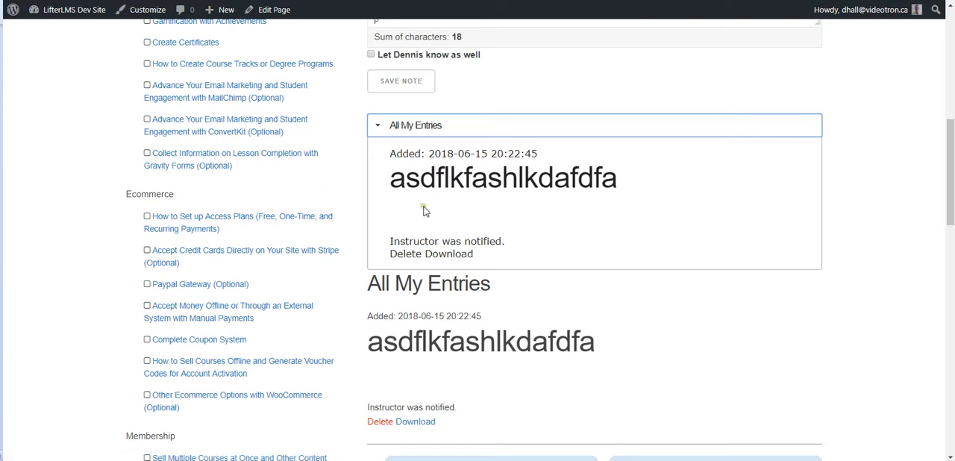
Step: Collapse and expand the All My Entries bar several times to compare it with the entry listed under the All My Entries heading
left_click(375, 125)
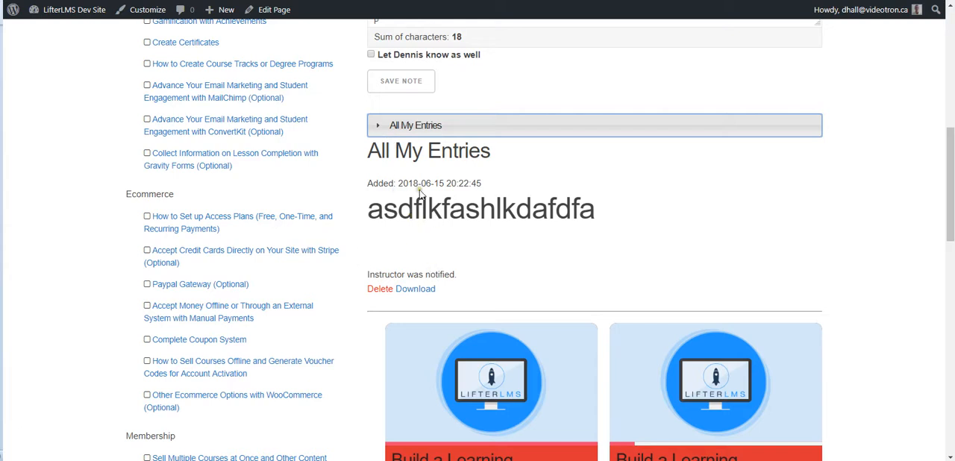
left_click_drag(369, 147, 355, 234)
left_click(371, 230)
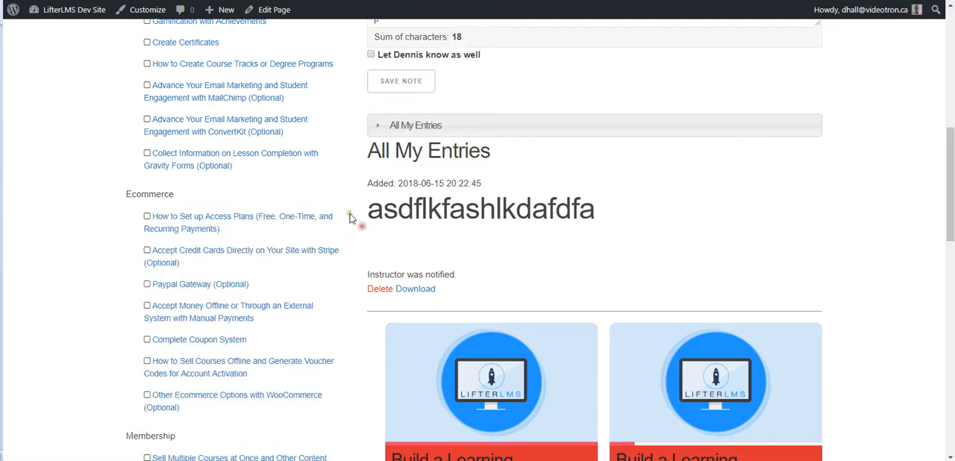
left_click(377, 128)
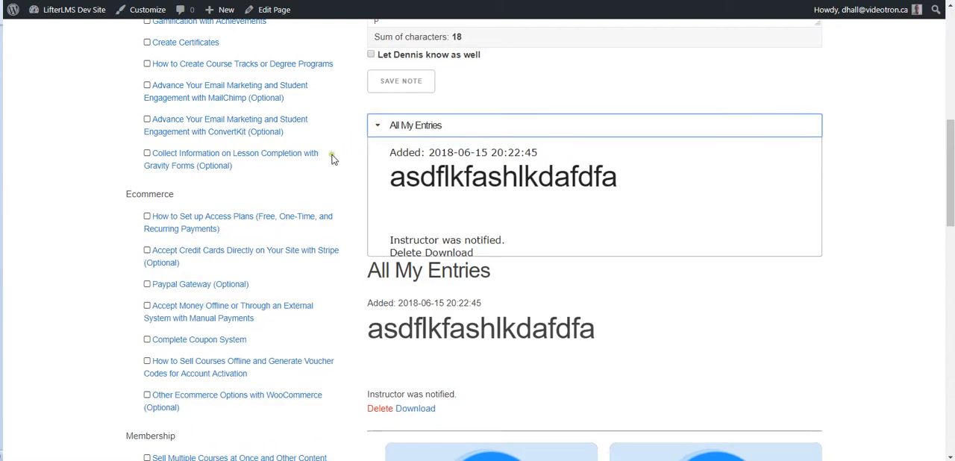
left_click(376, 125)
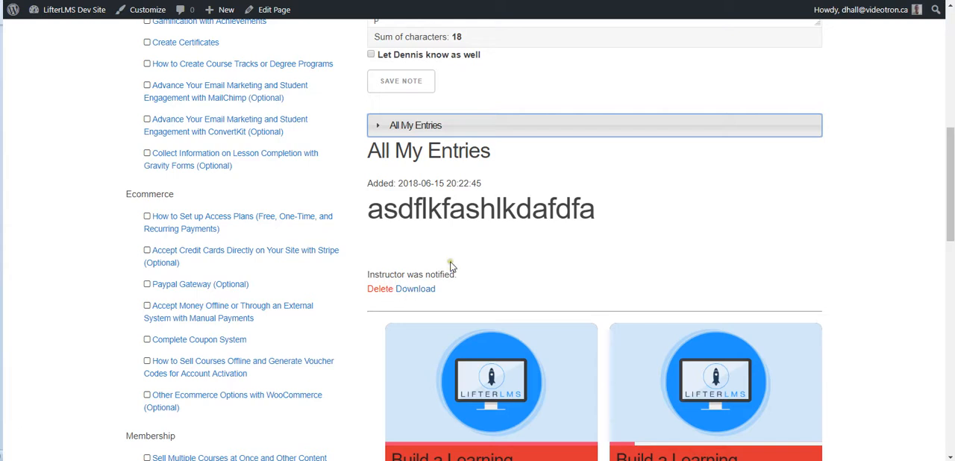
left_click(381, 127)
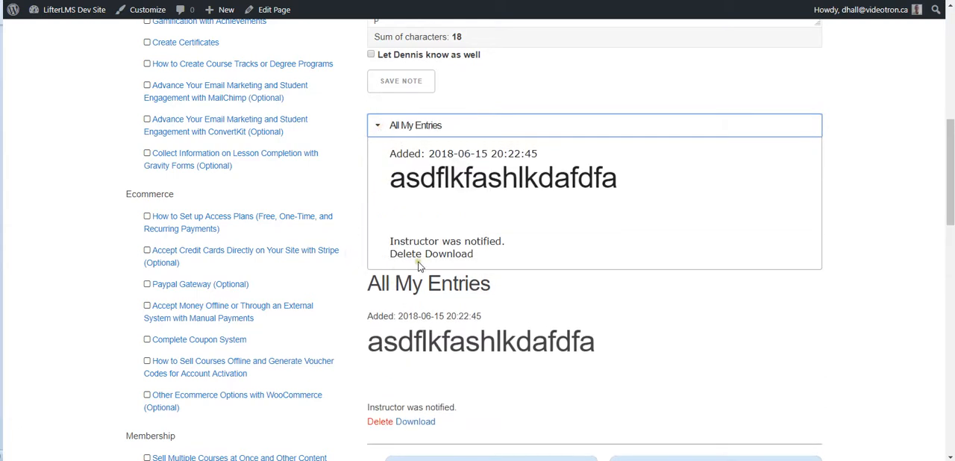
left_click(380, 127)
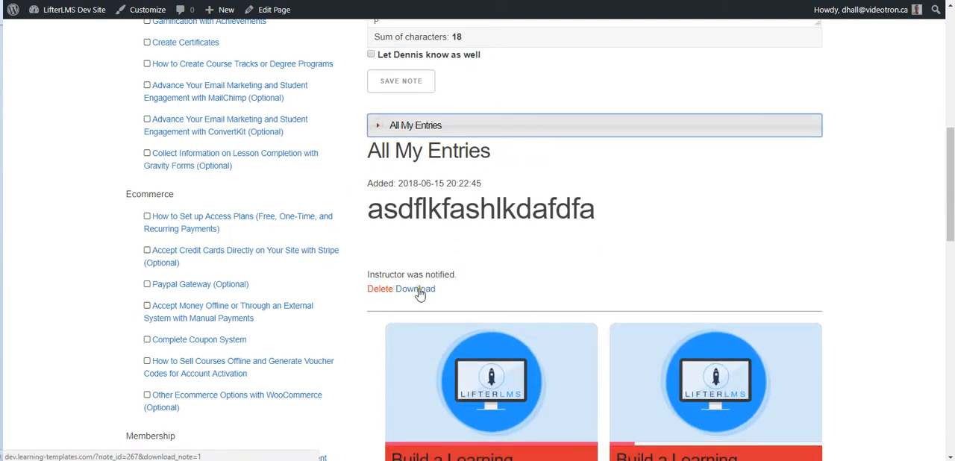
Step: Delete the saved note under the All My Entries heading and review the reloaded Course Catalog page
left_click(379, 289)
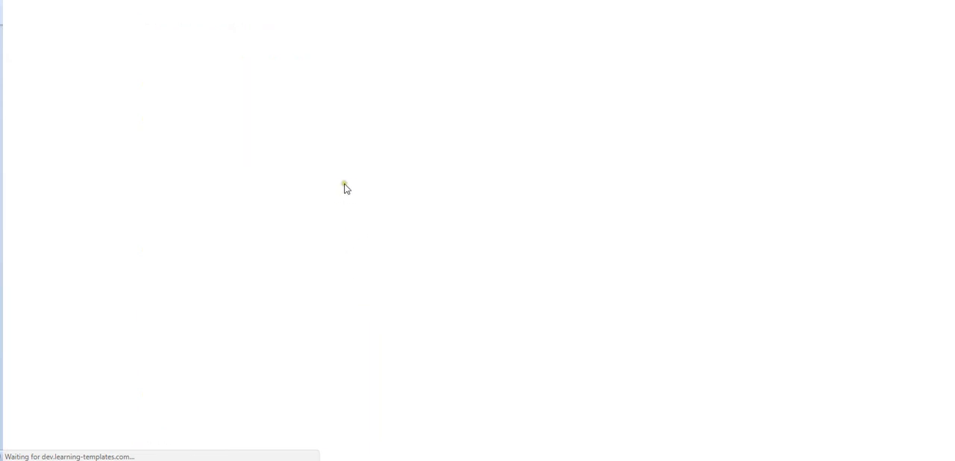
scroll(347, 170, "down", 3)
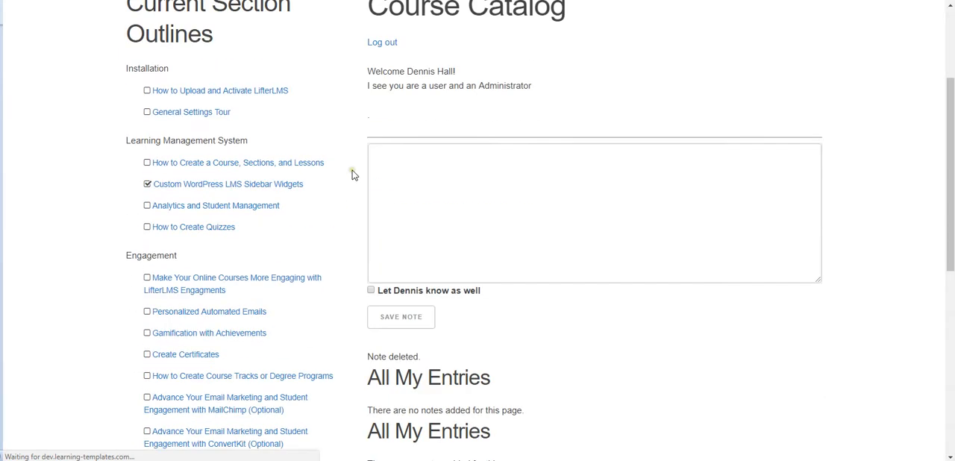
scroll(352, 173, "down", 1)
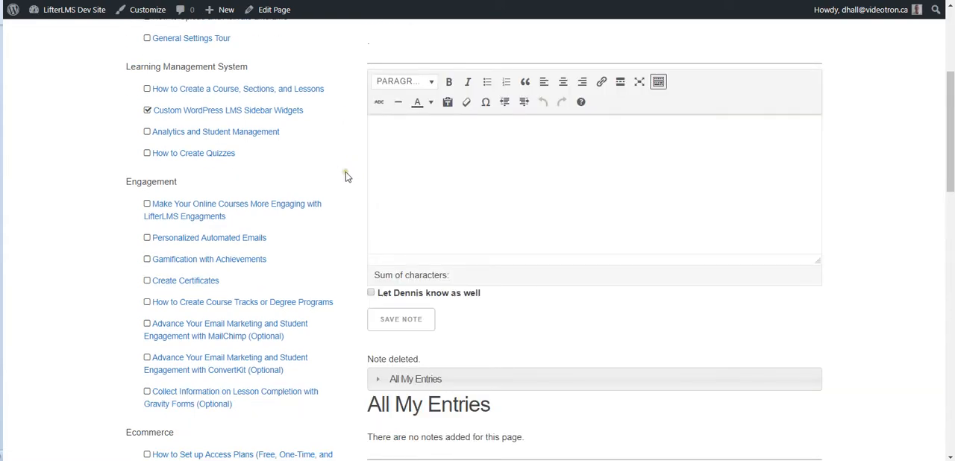
scroll(346, 176, "up", 3)
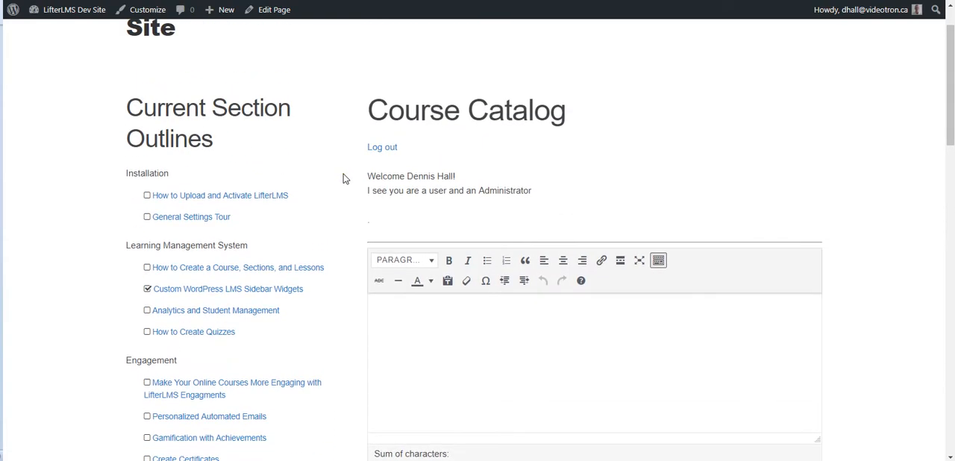
scroll(349, 178, "up", 1)
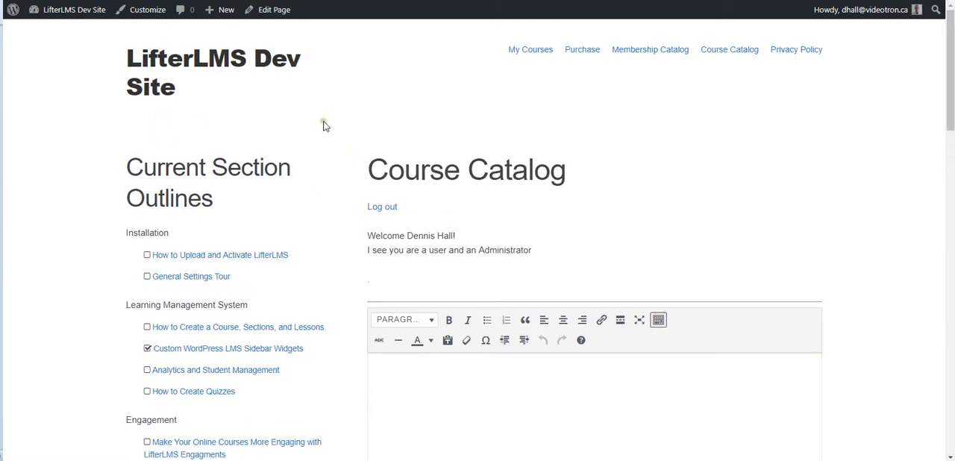
Step: Open the course "Build a Learning Management System with LifterLMS" from the catalog and look over its page
scroll(331, 153, "down", 10)
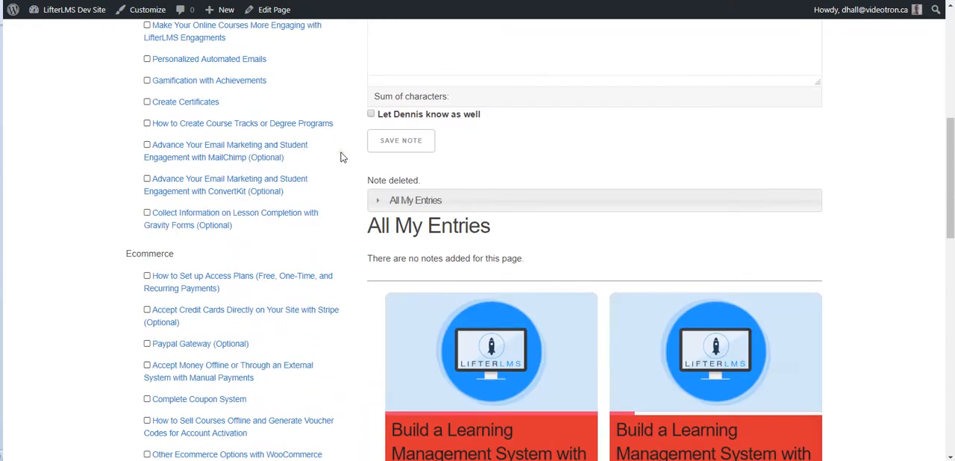
scroll(346, 157, "down", 2)
scroll(348, 156, "up", 3)
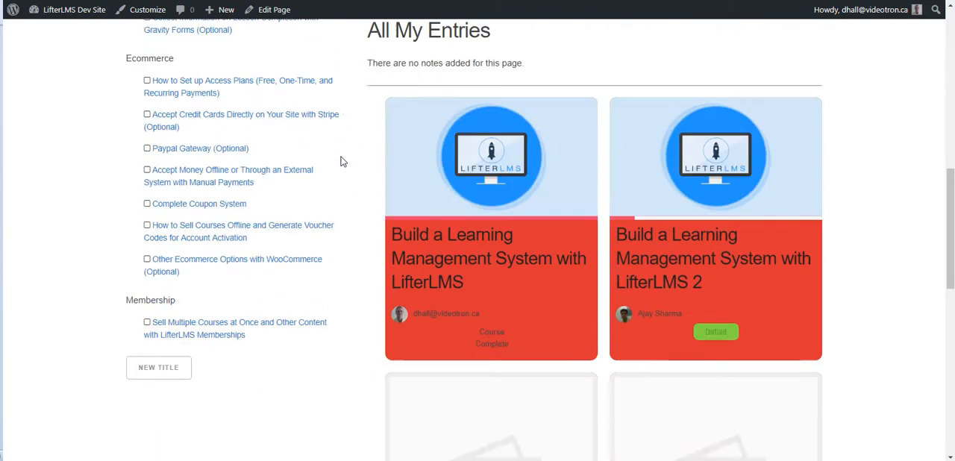
scroll(341, 159, "down", 2)
left_click(457, 103)
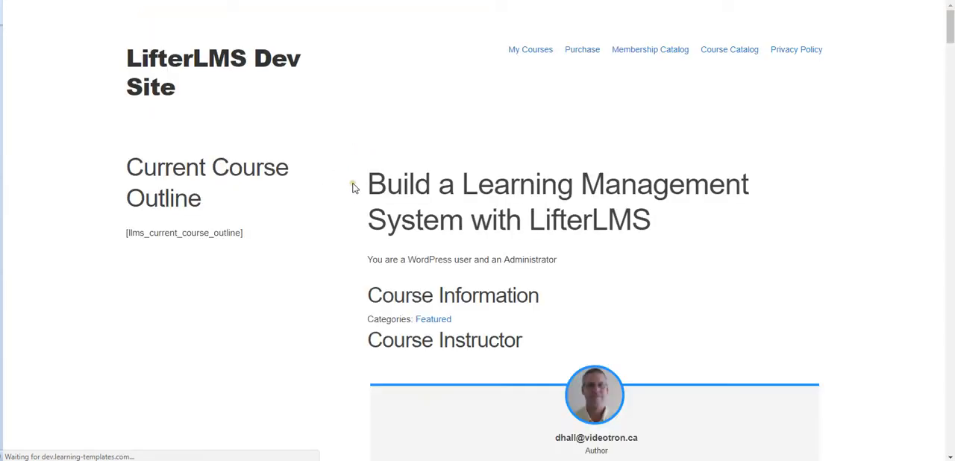
scroll(355, 187, "down", 5)
scroll(351, 186, "down", 2)
scroll(347, 187, "up", 8)
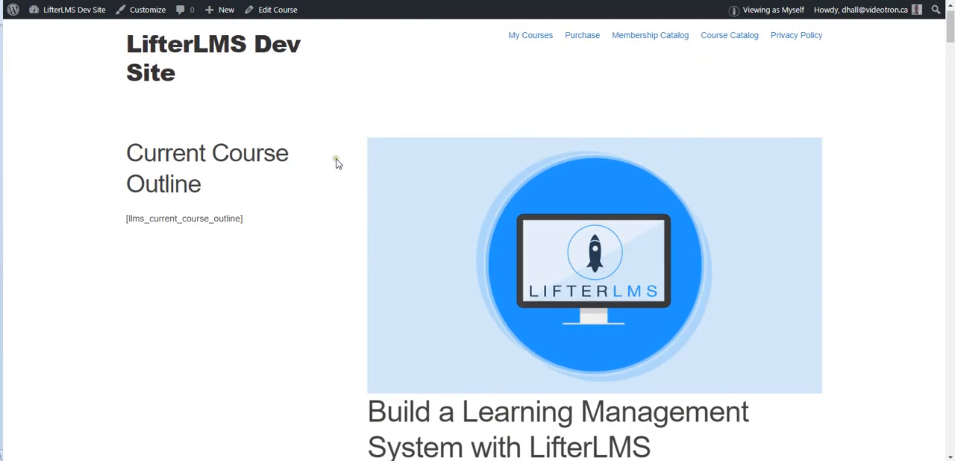
Step: Open the site's widget management and delete the Course Syllabus widget titled Course Outline from the Lesson Sidebar
mouse_move(69, 16)
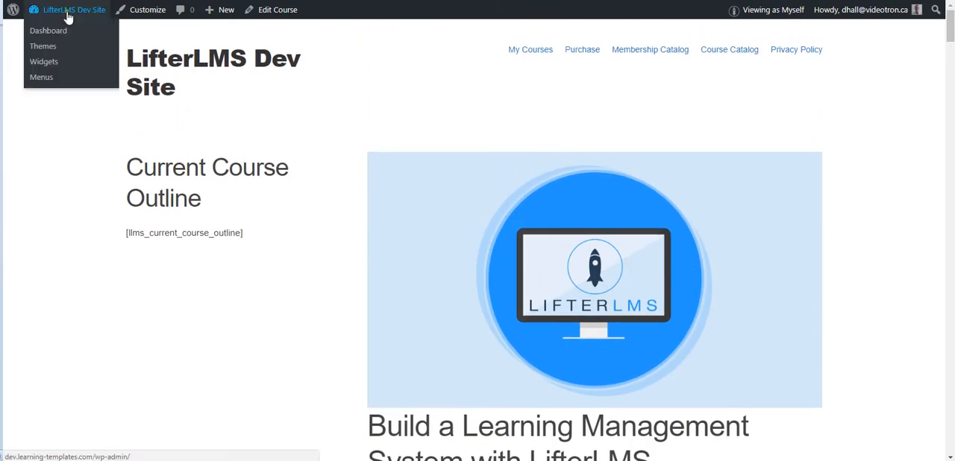
left_click(45, 78)
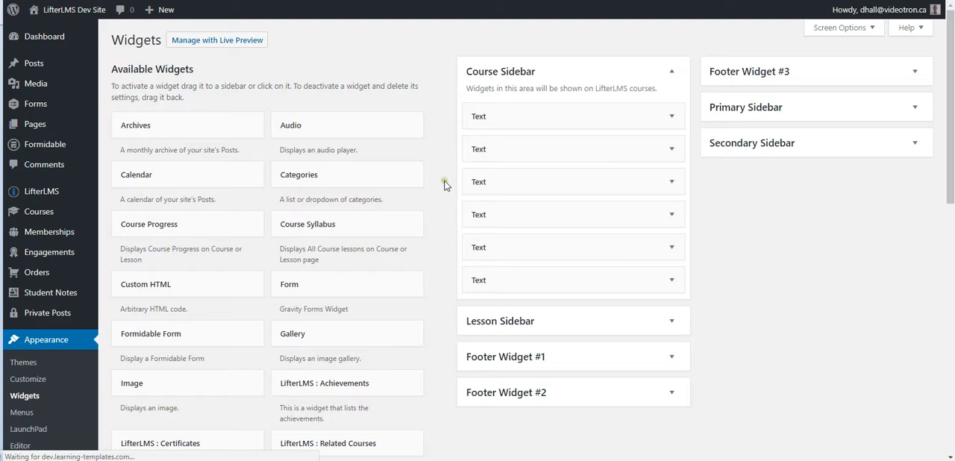
left_click(522, 321)
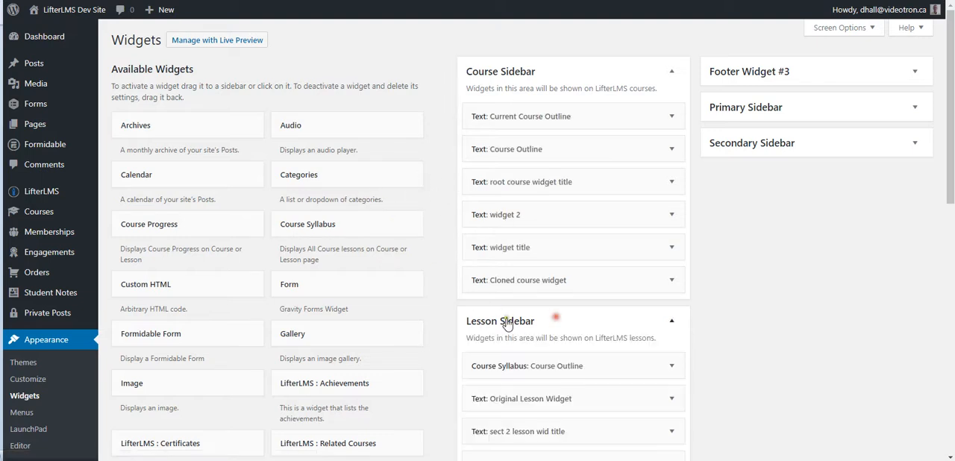
scroll(447, 254, "down", 3)
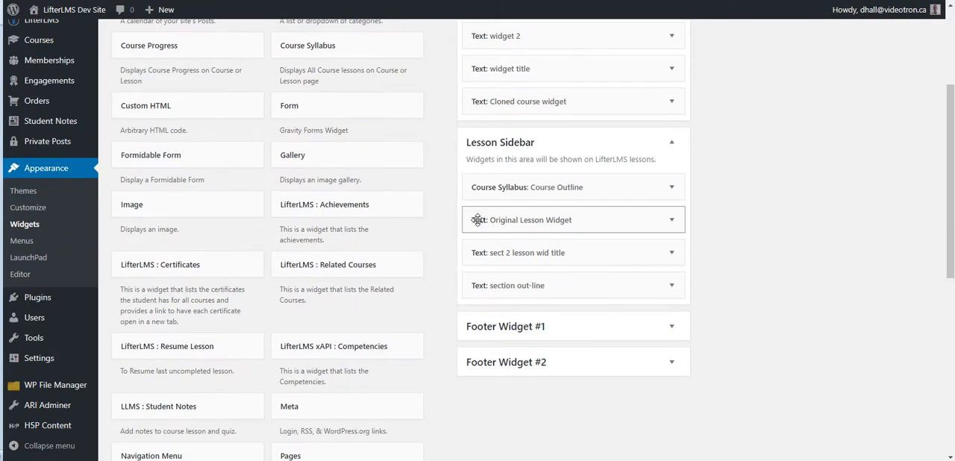
left_click(672, 187)
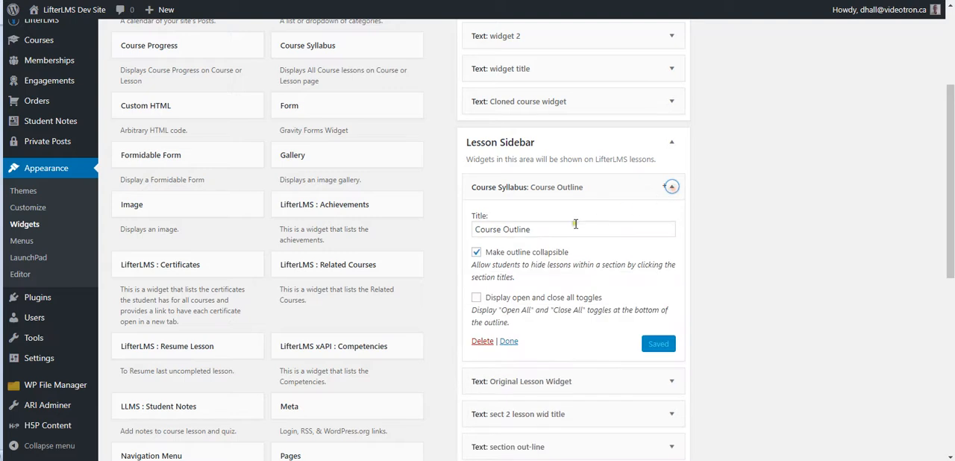
left_click(482, 341)
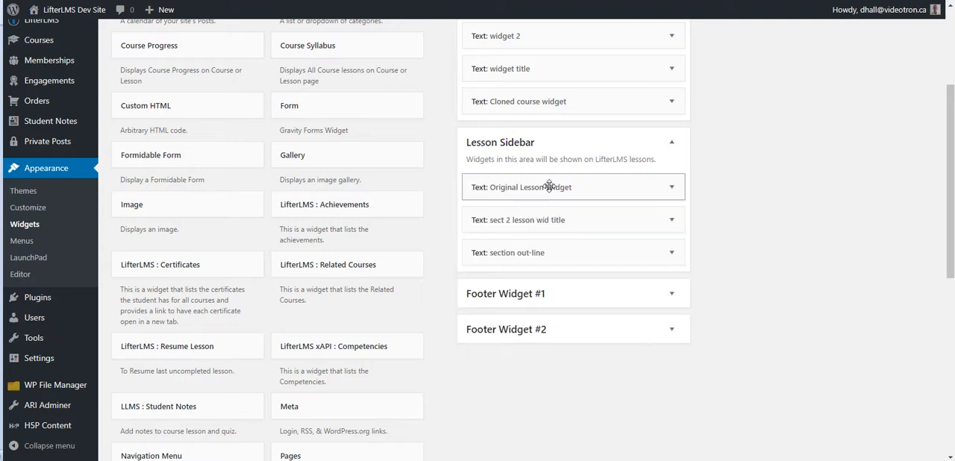
Step: View the Original Lesson Widget's content, then delete the "section out-line" text widget from the Lesson Sidebar
left_click(602, 189)
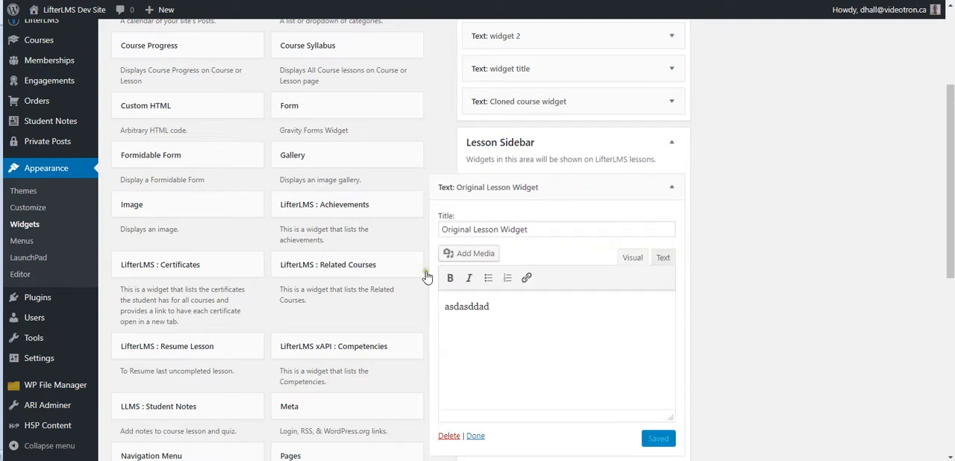
scroll(415, 251, "down", 2)
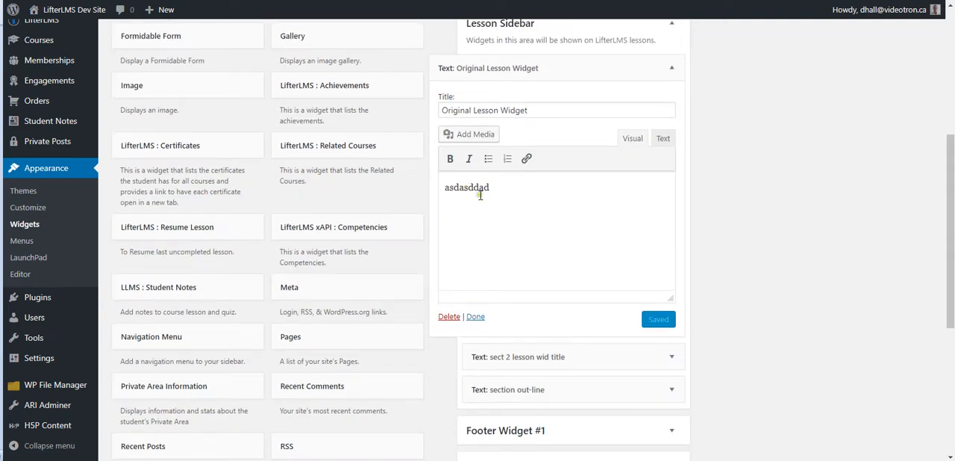
left_click(671, 68)
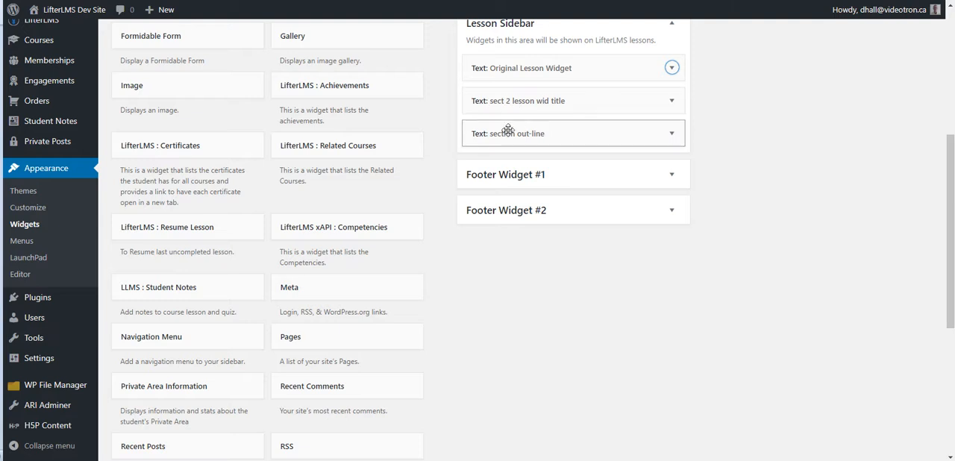
left_click(552, 133)
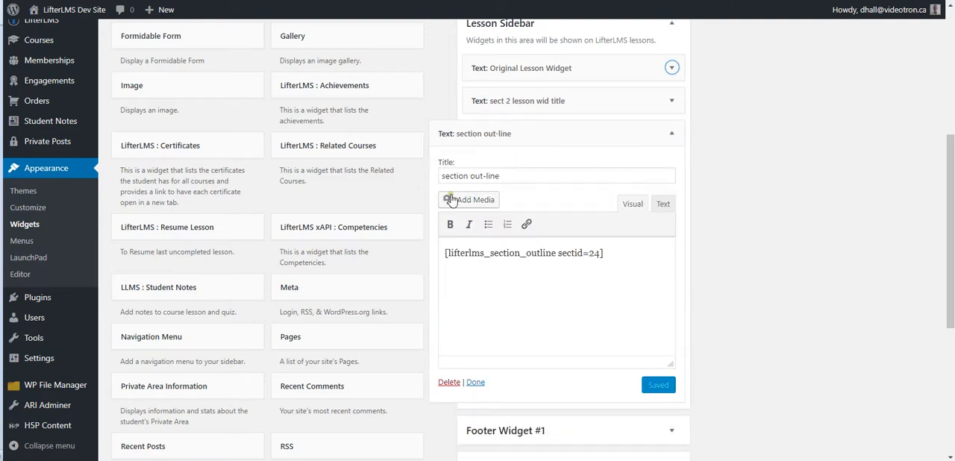
left_click(448, 383)
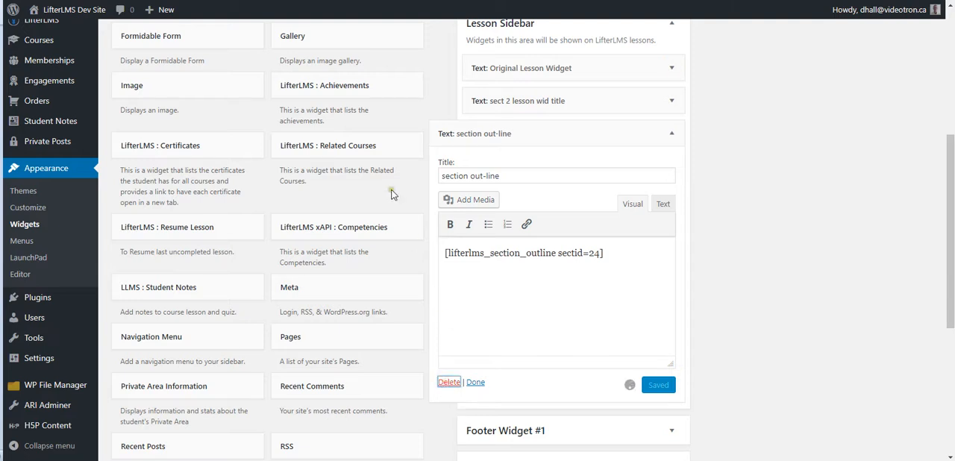
Step: Add the LifterLMS : Achievements widget to the Lesson Sidebar
scroll(422, 189, "up", 2)
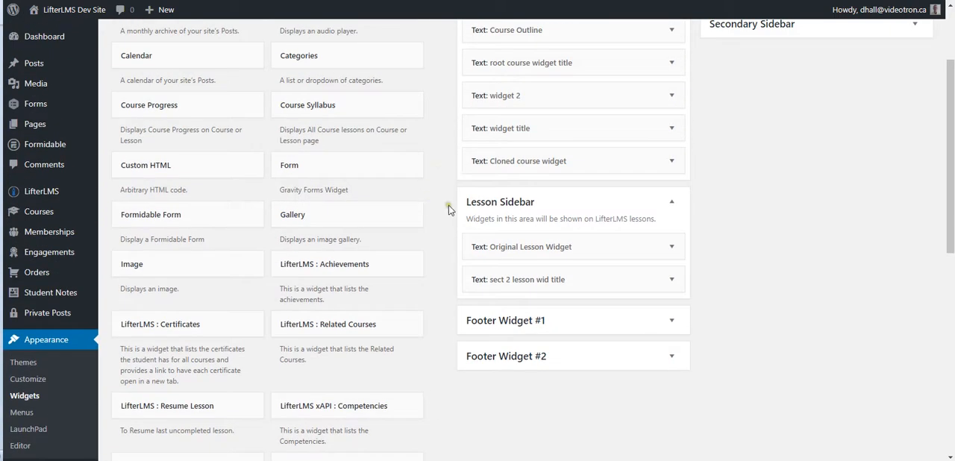
scroll(433, 260, "down", 1)
left_click(319, 209)
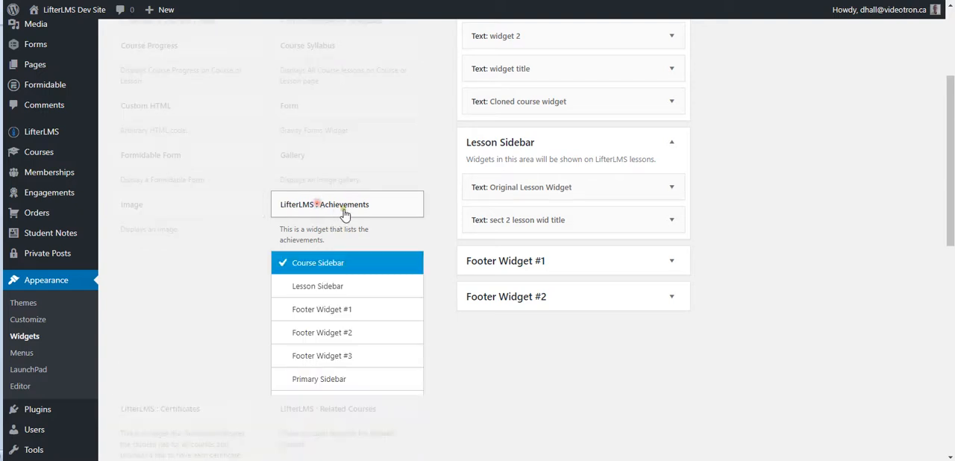
scroll(383, 220, "down", 2)
left_click(306, 168)
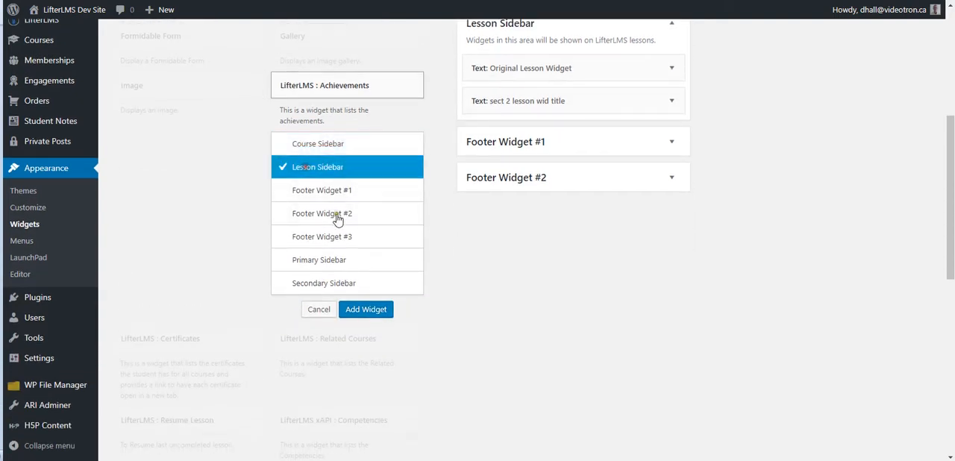
left_click(377, 312)
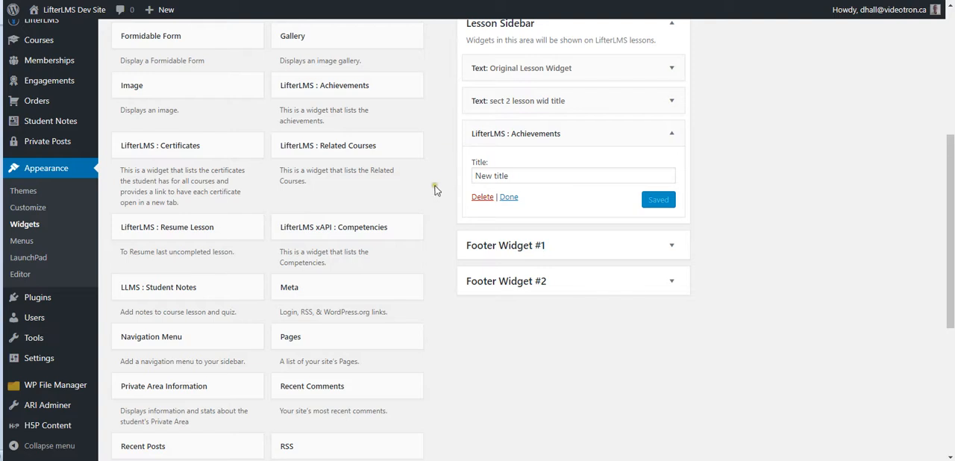
Step: Title the new Achievements widget "My Achievements" and save it
left_click_drag(521, 174, 438, 162)
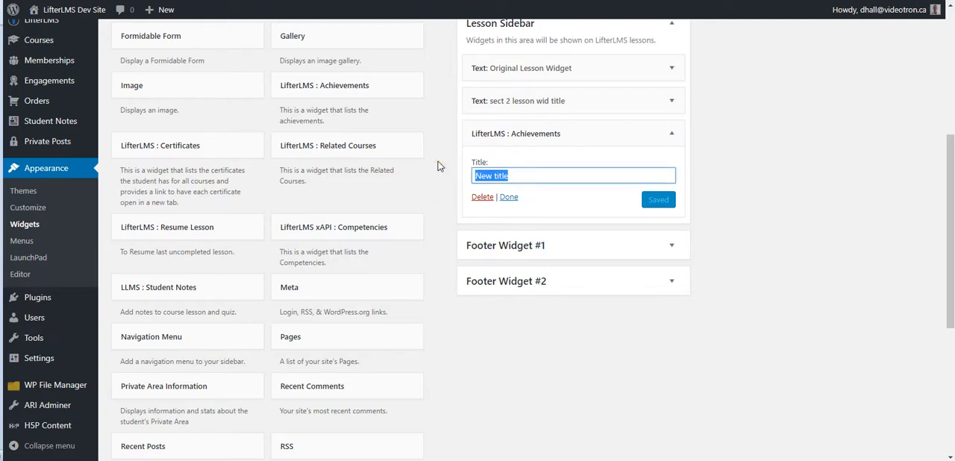
type("Mty Achievements")
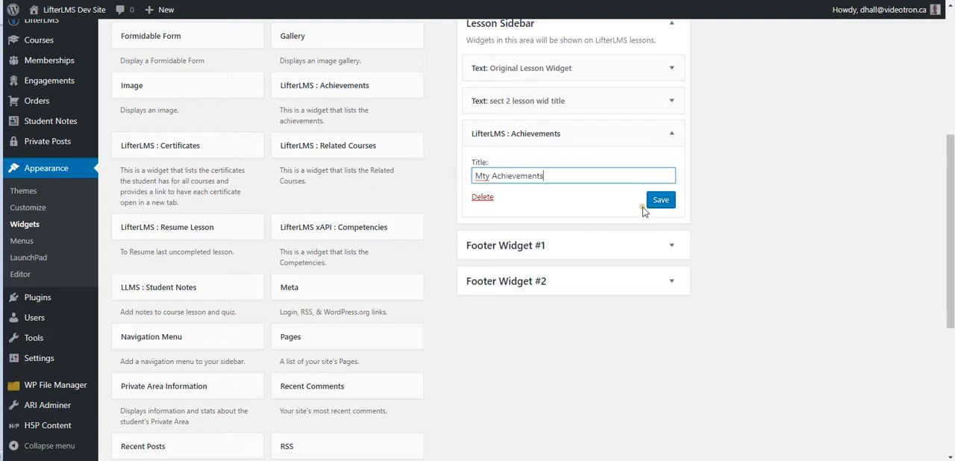
left_click(486, 173)
key("BackSpace")
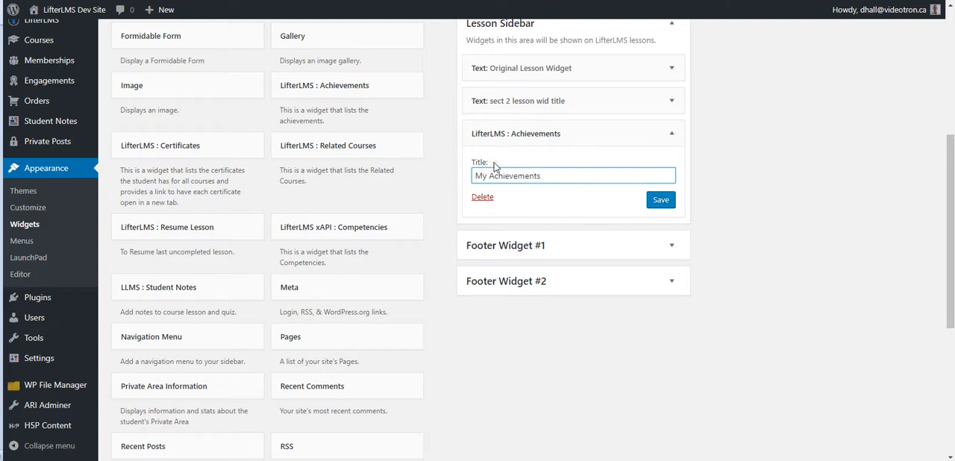
left_click(660, 202)
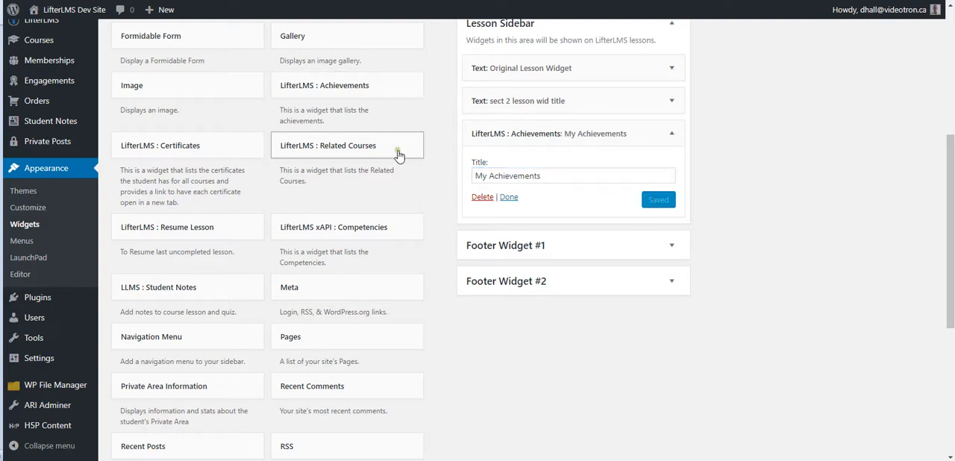
Step: Add the LifterLMS : Related Courses widget to the Lesson Sidebar and save it with the title "You might also like..."
left_click(343, 152)
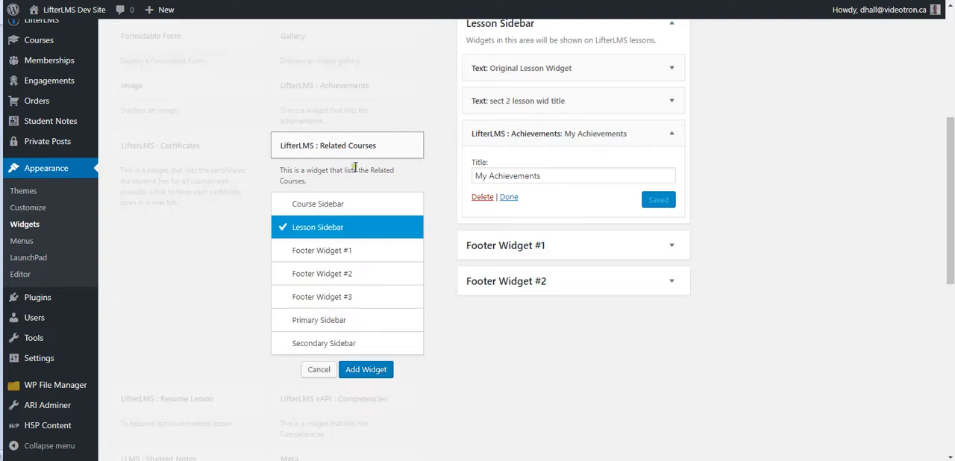
left_click(365, 370)
left_click(525, 279)
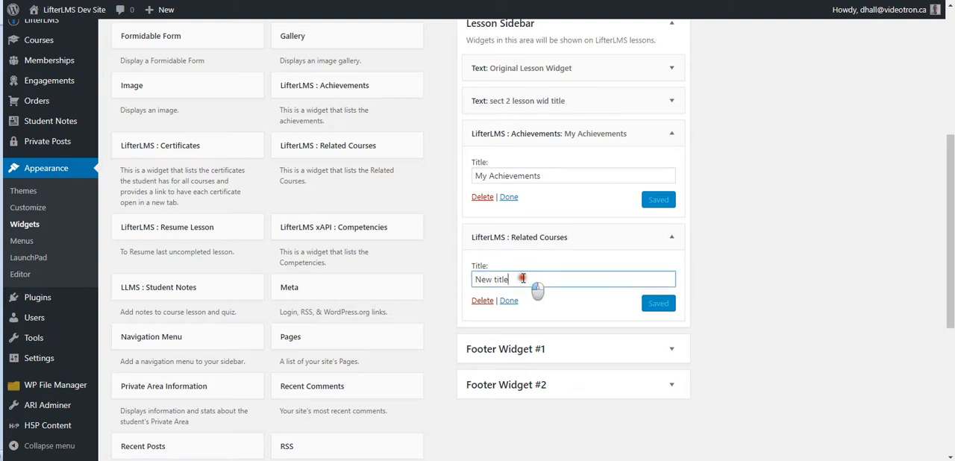
left_click_drag(526, 279, 450, 274)
type("you might also like...")
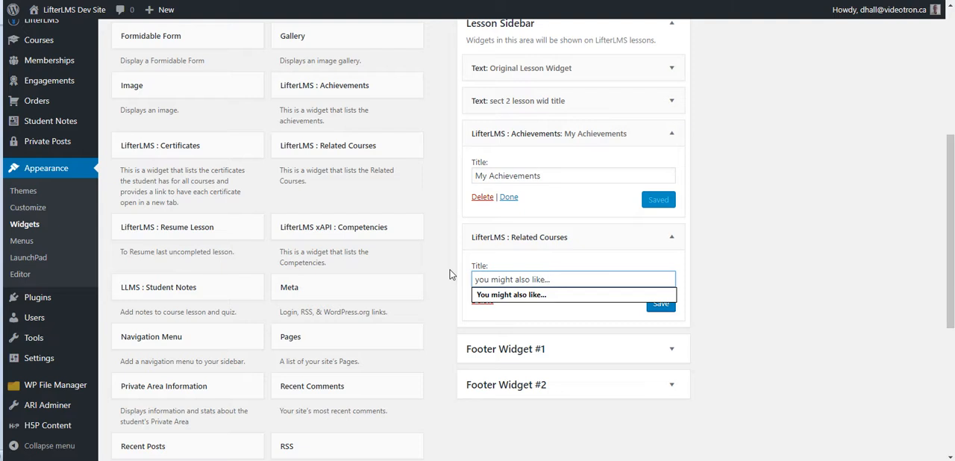
key("Return")
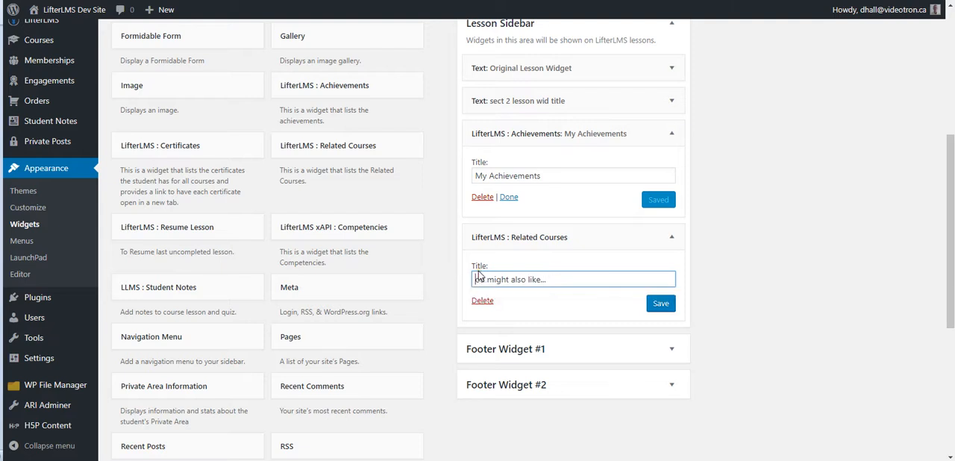
left_click(660, 304)
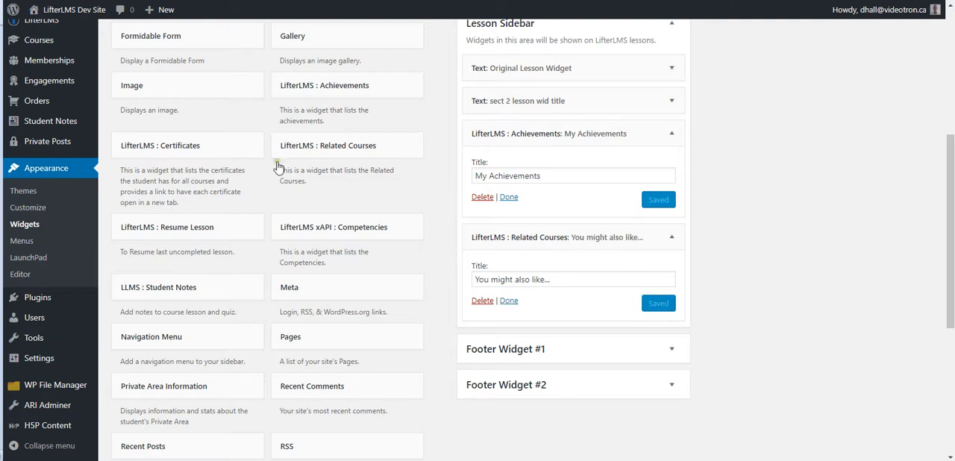
Step: Add the LifterLMS : Certificates widget to the Lesson Sidebar and save it with the title "My Certificates"
left_click(182, 152)
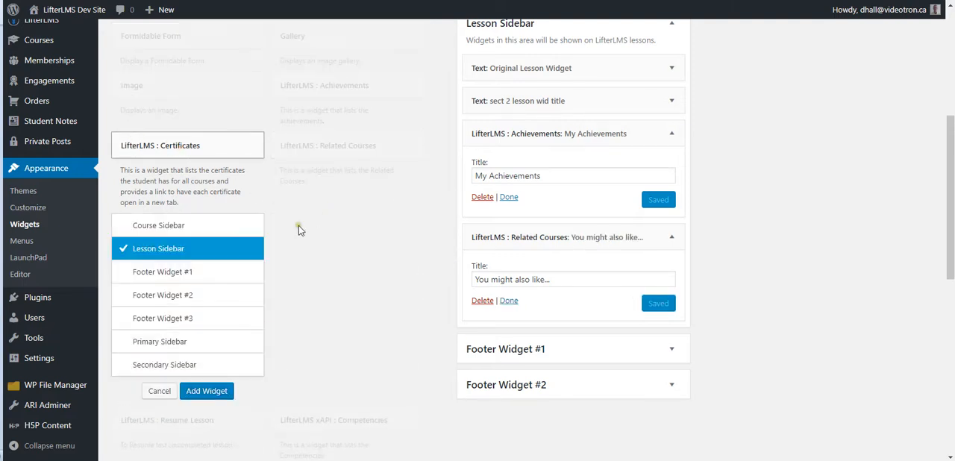
left_click(209, 392)
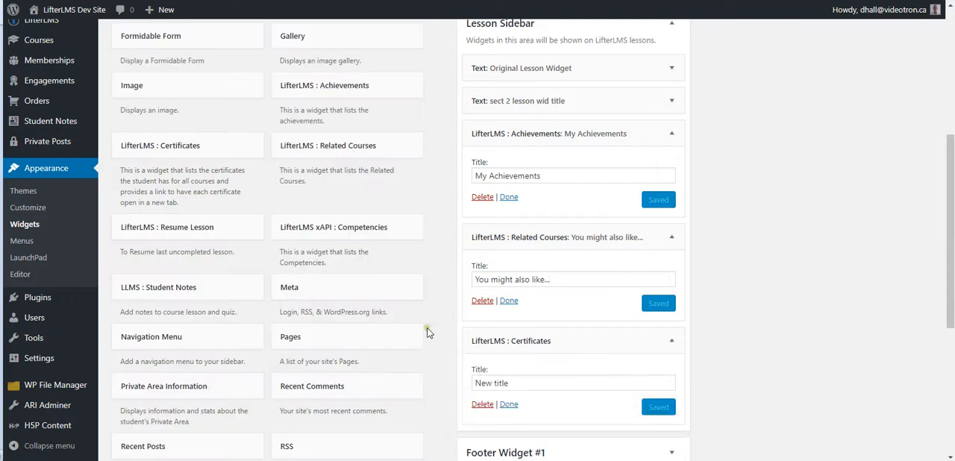
left_click_drag(523, 385, 450, 378)
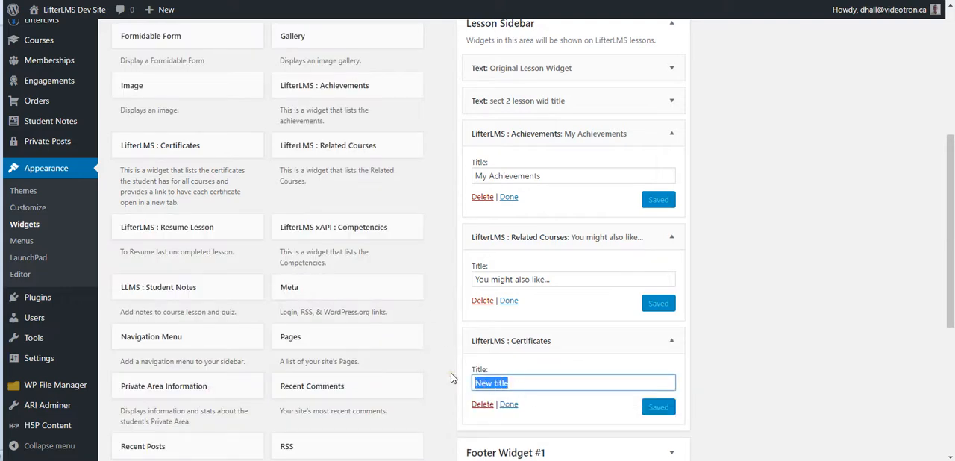
type("My Certificates")
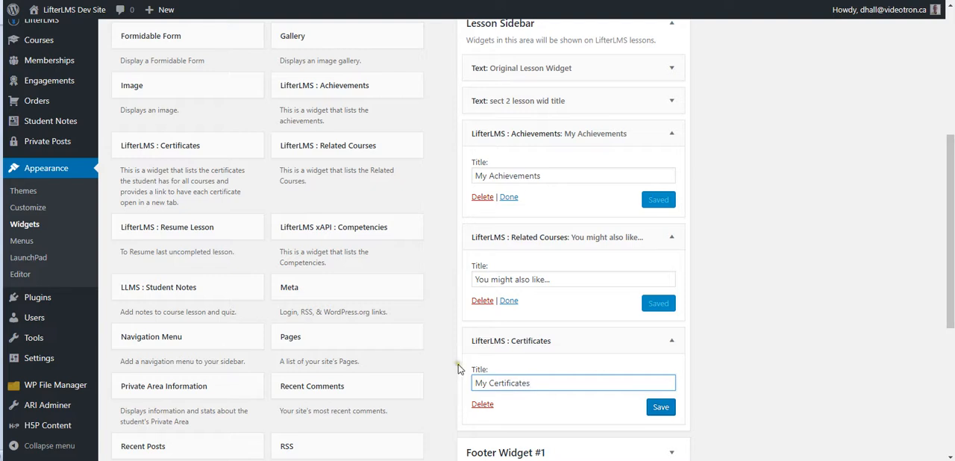
left_click(660, 407)
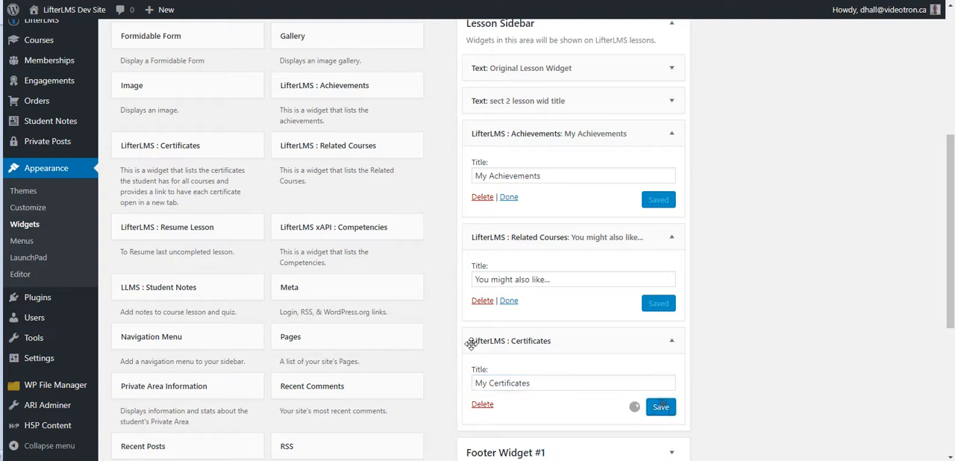
Step: Add the LLMS : Student Notes widget to the Lesson Sidebar and save it with the title "My Notes:"
left_click(215, 292)
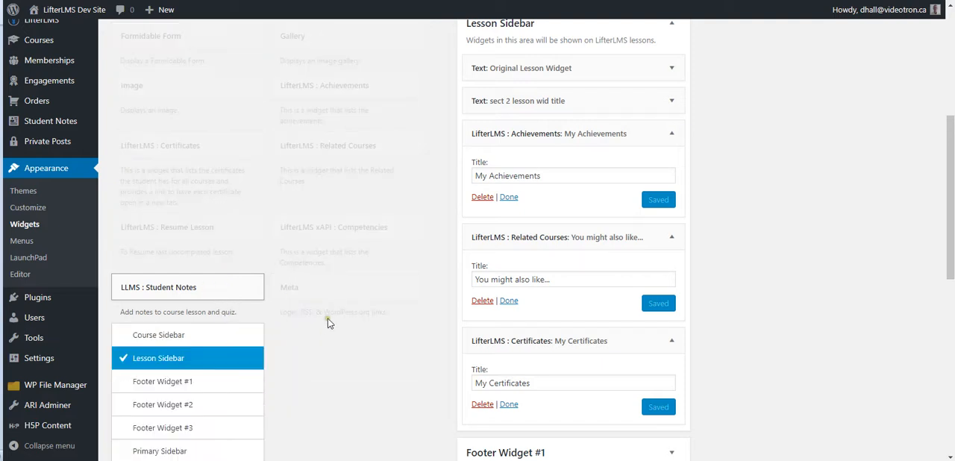
scroll(319, 326, "down", 3)
left_click(209, 323)
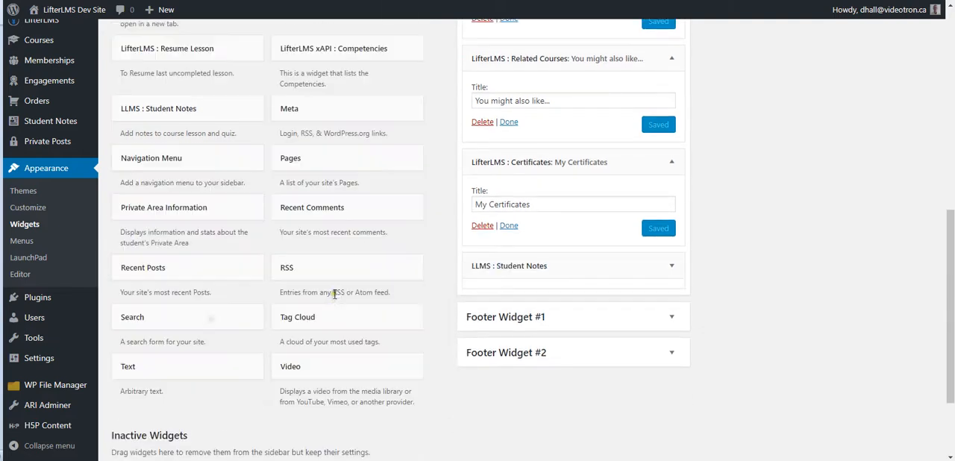
left_click_drag(518, 310, 440, 302)
left_click(617, 332)
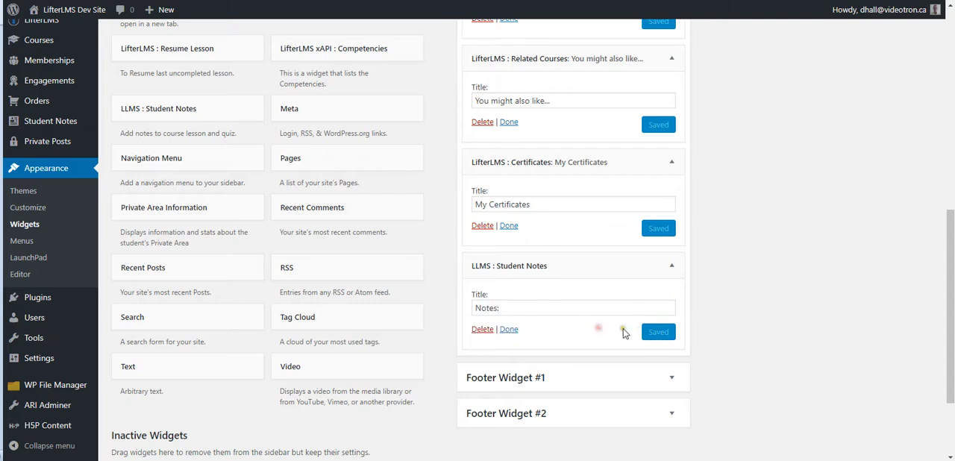
left_click(506, 307)
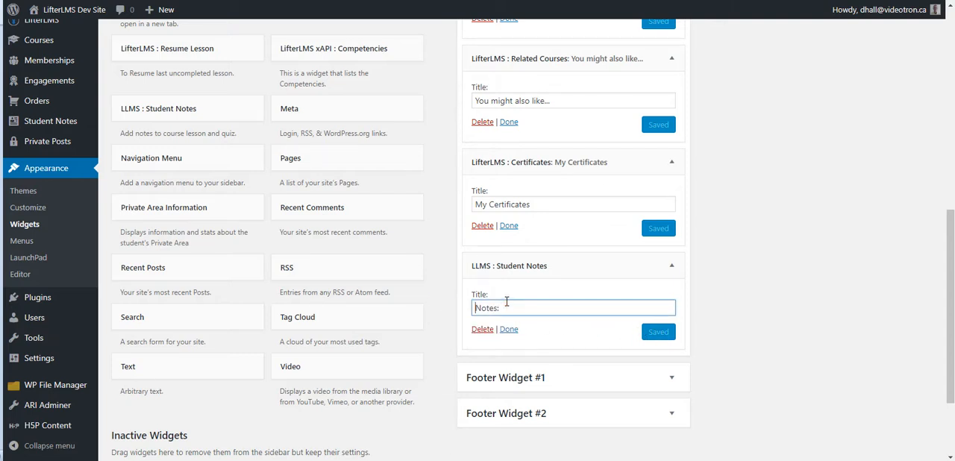
type("My")
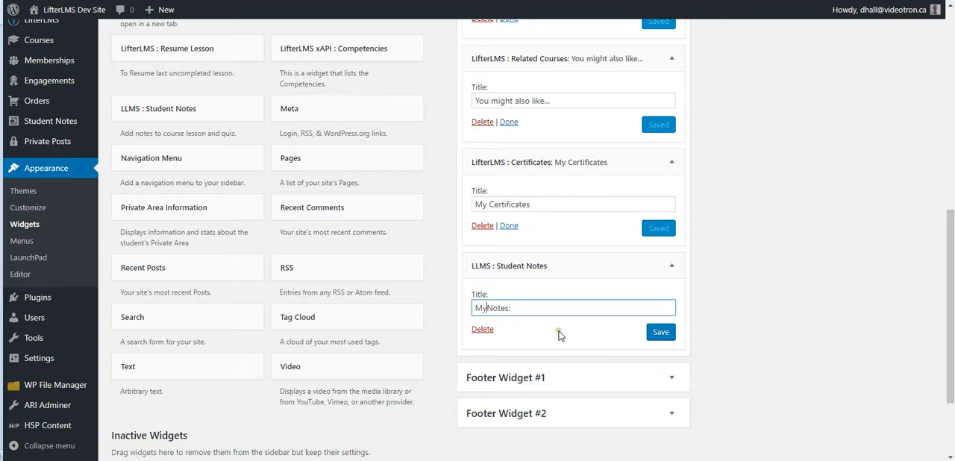
left_click(660, 334)
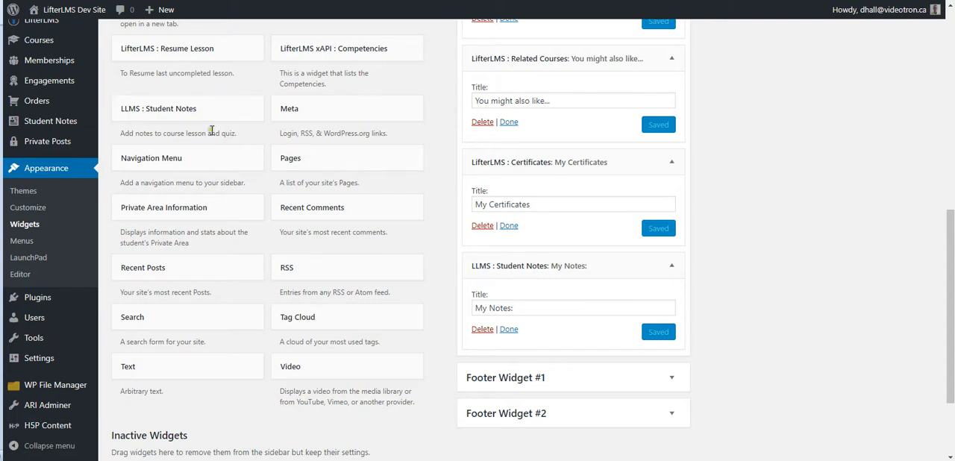
Step: Add the LifterLMS xAPI : Competencies widget to the Lesson Sidebar and save it with the title "My Competencies"
scroll(240, 193, "up", 1)
scroll(295, 177, "up", 1)
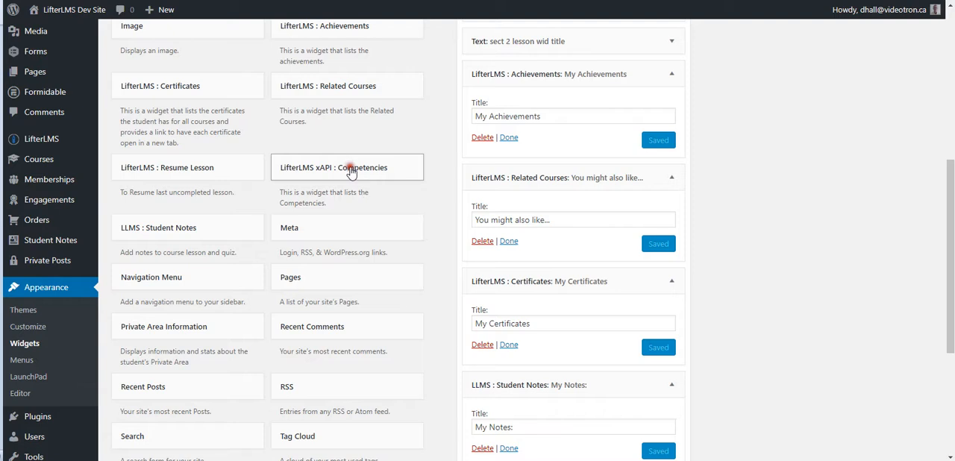
left_click(362, 179)
left_click(365, 391)
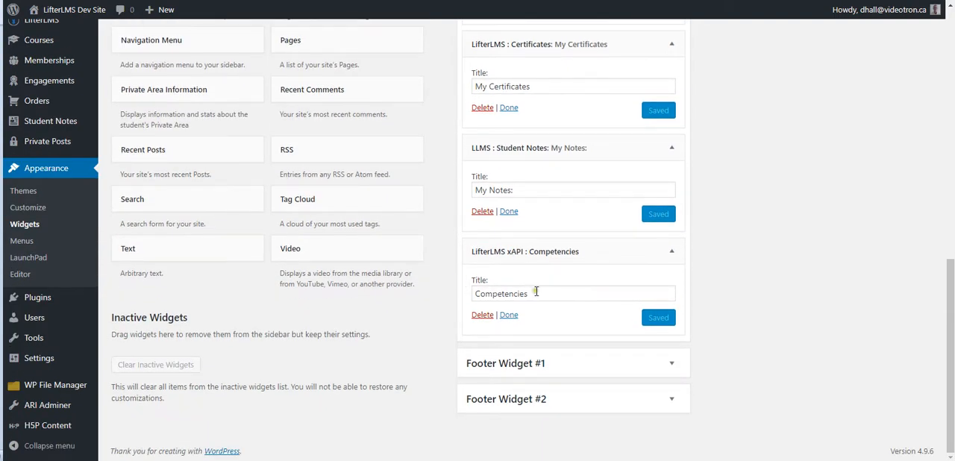
left_click(536, 292)
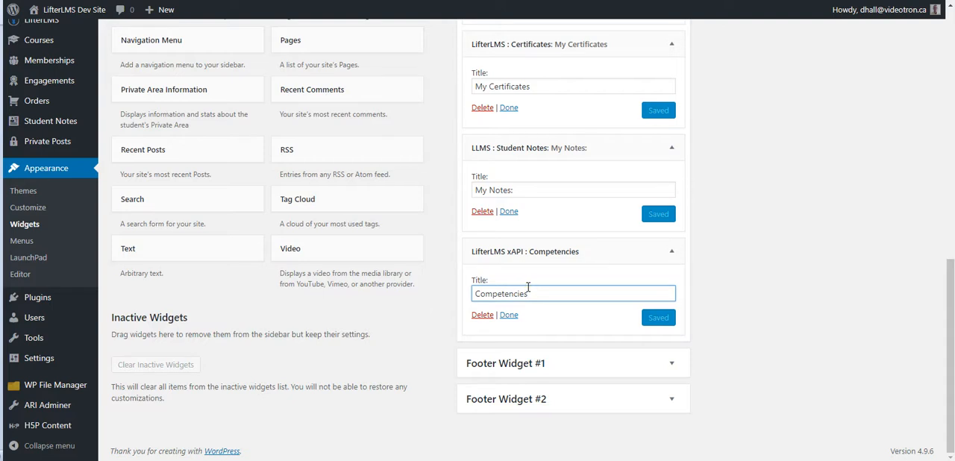
type("My")
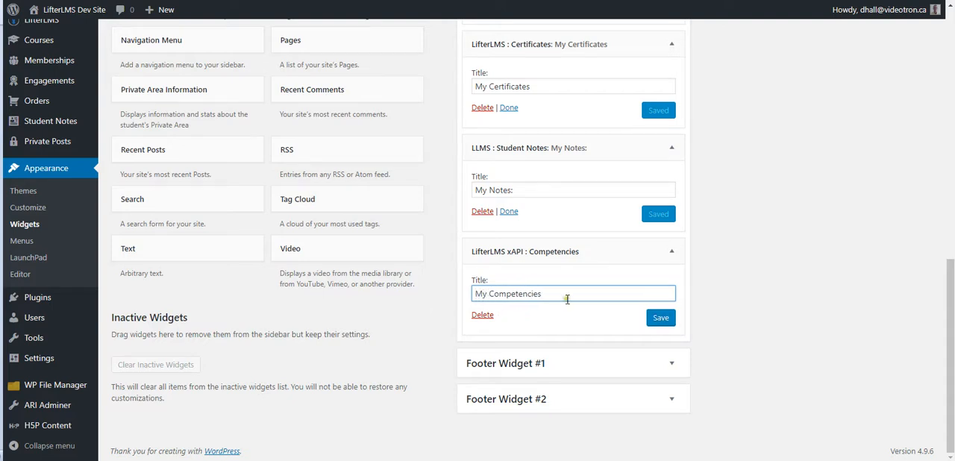
left_click(661, 318)
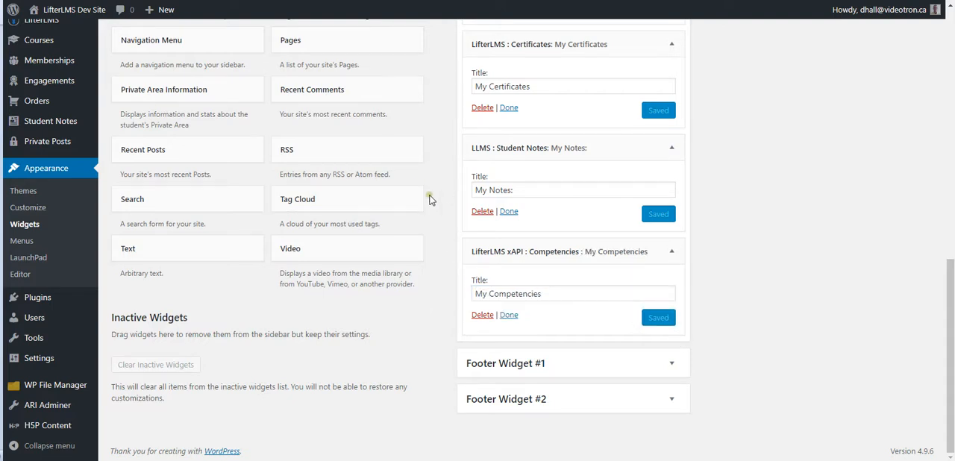
Step: Add the LifterLMS : Resume Lesson widget to the Lesson Sidebar and delete it again
scroll(428, 200, "up", 4)
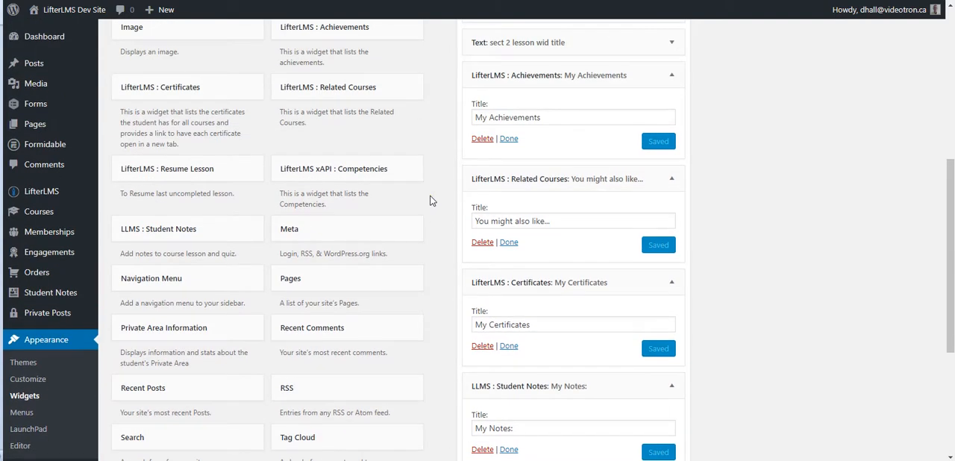
scroll(245, 166, "up", 1)
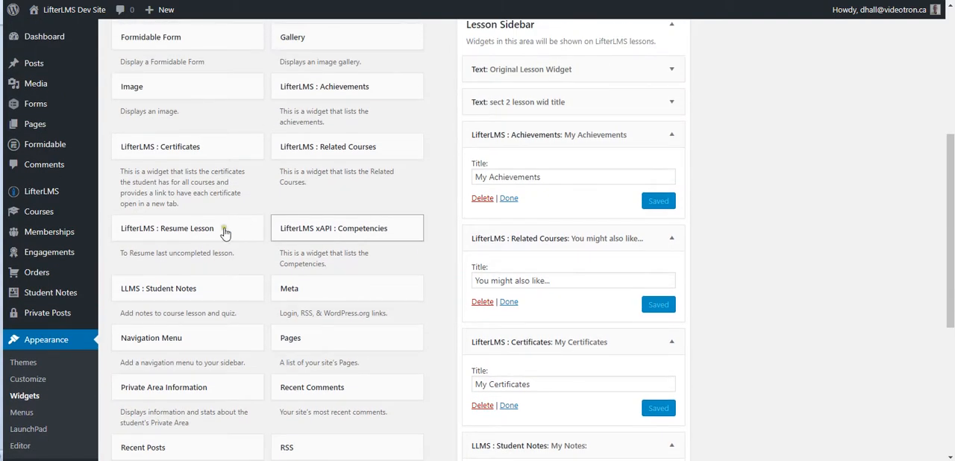
left_click(239, 231)
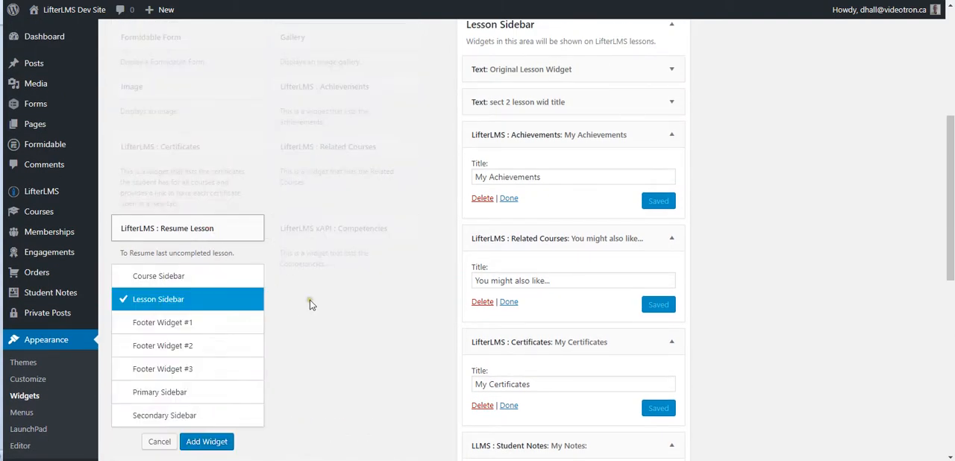
scroll(310, 246, "down", 3)
left_click(210, 266)
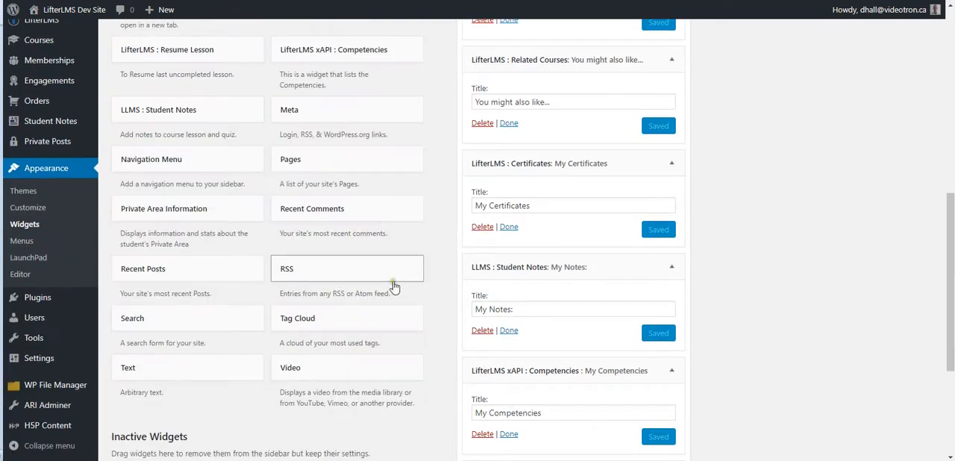
scroll(445, 298, "down", 3)
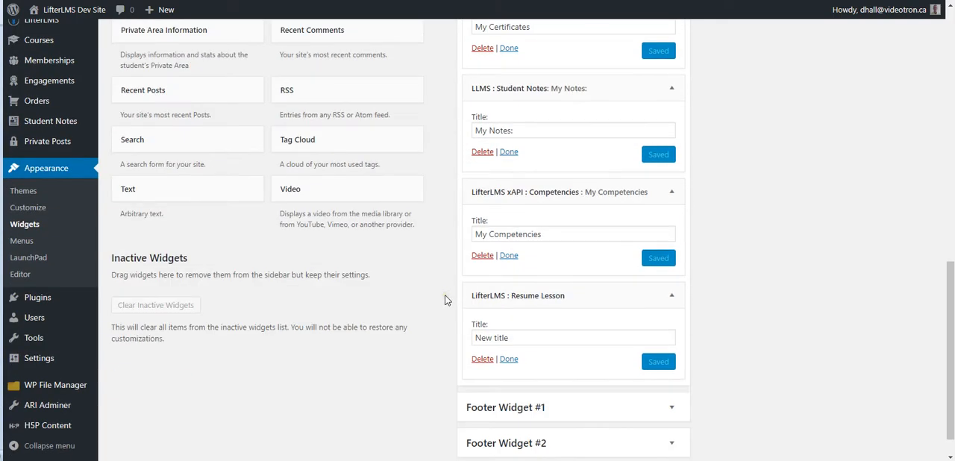
scroll(445, 298, "down", 1)
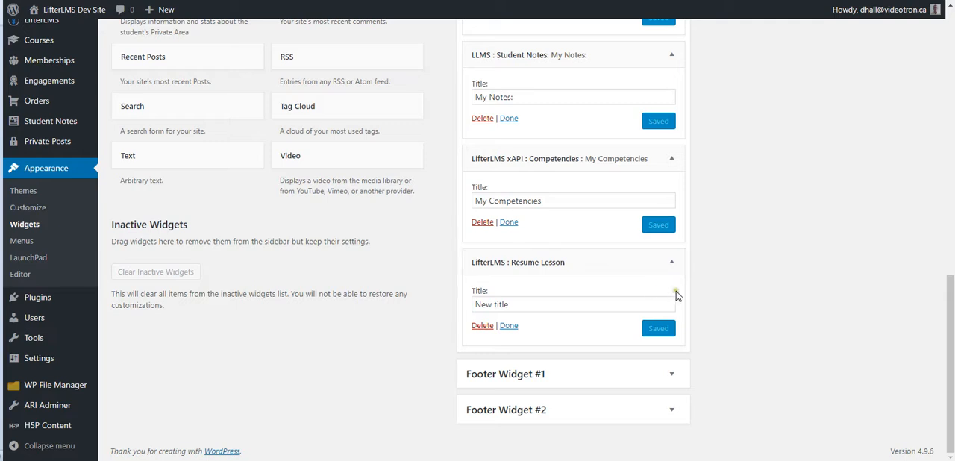
left_click(488, 328)
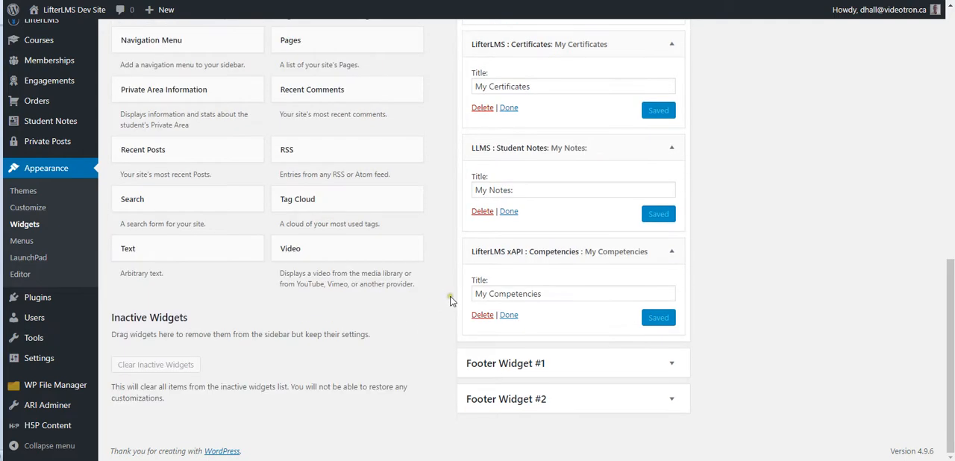
Step: Expand the Primary Sidebar area to check which widgets it contains
scroll(450, 302, "up", 3)
scroll(450, 301, "up", 4)
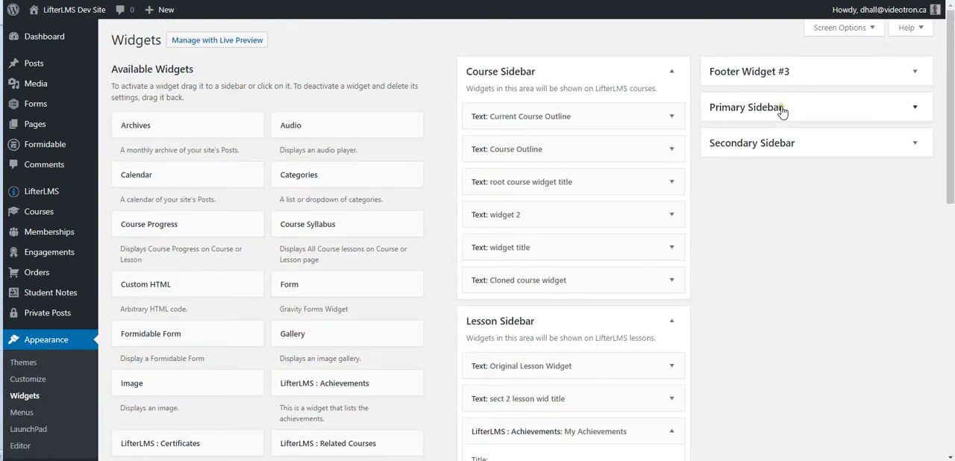
left_click(754, 110)
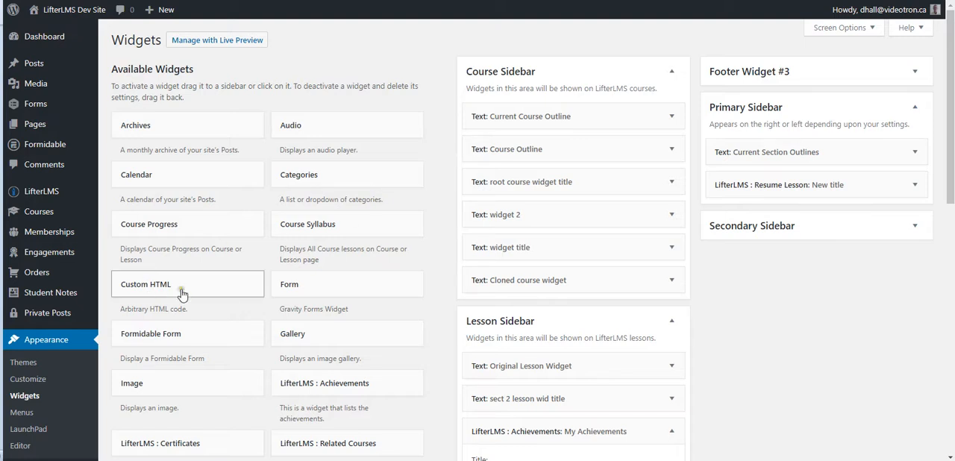
Step: Add the LifterLMS : Resume Lesson widget to the Lesson Sidebar once more
scroll(195, 280, "down", 3)
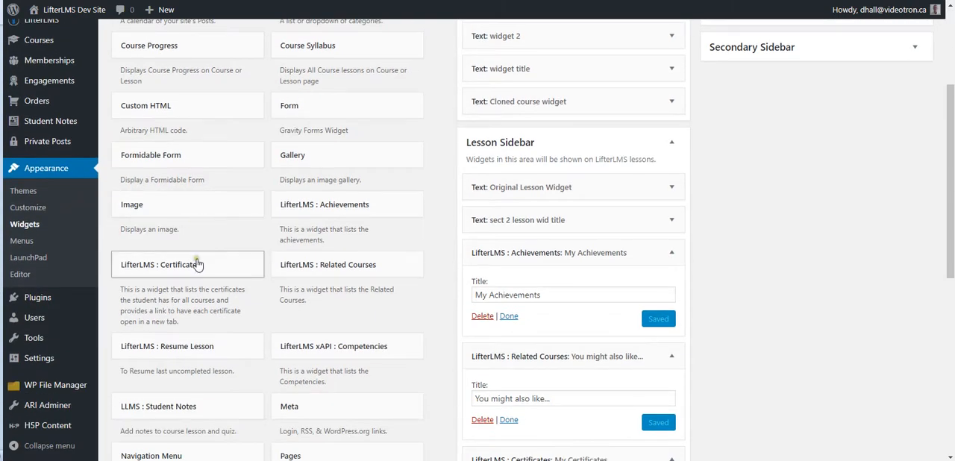
scroll(246, 215, "down", 1)
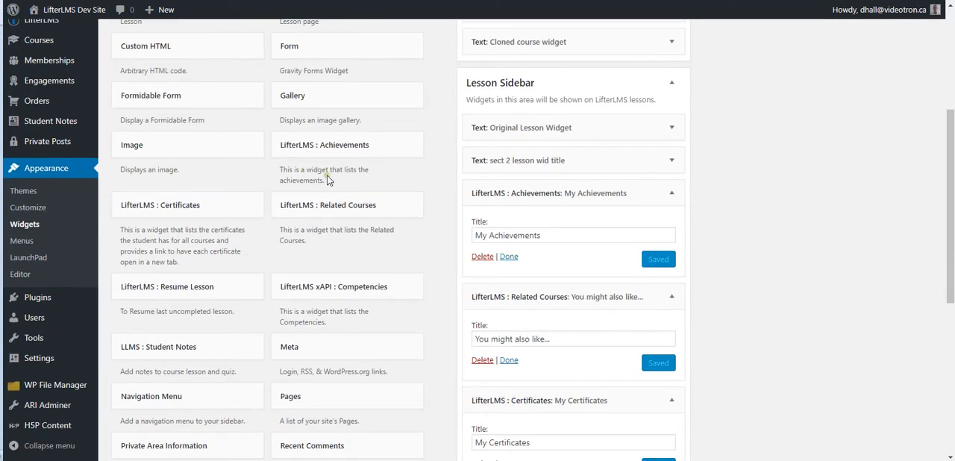
scroll(239, 231, "down", 1)
left_click(224, 228)
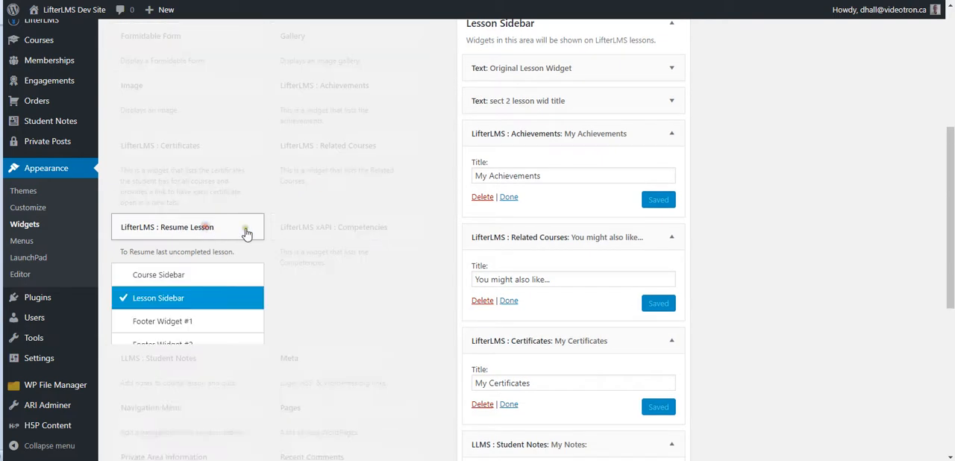
scroll(284, 299, "down", 2)
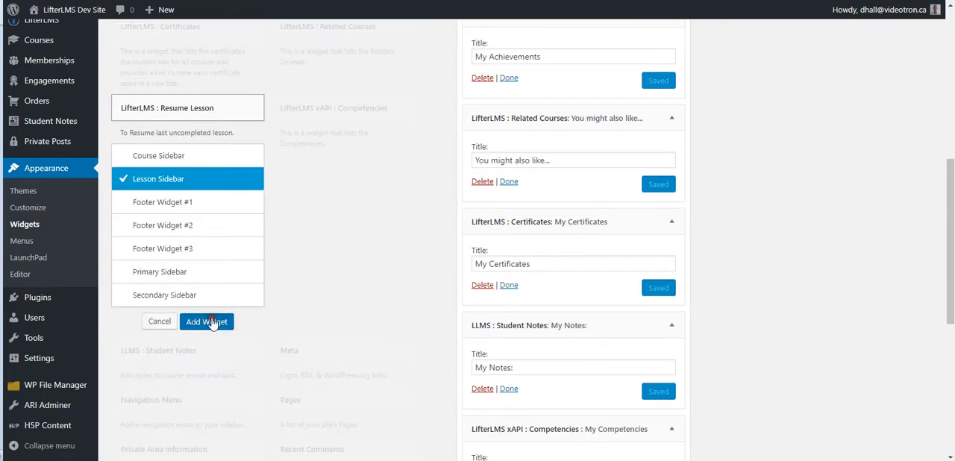
left_click(214, 321)
scroll(437, 368, "down", 1)
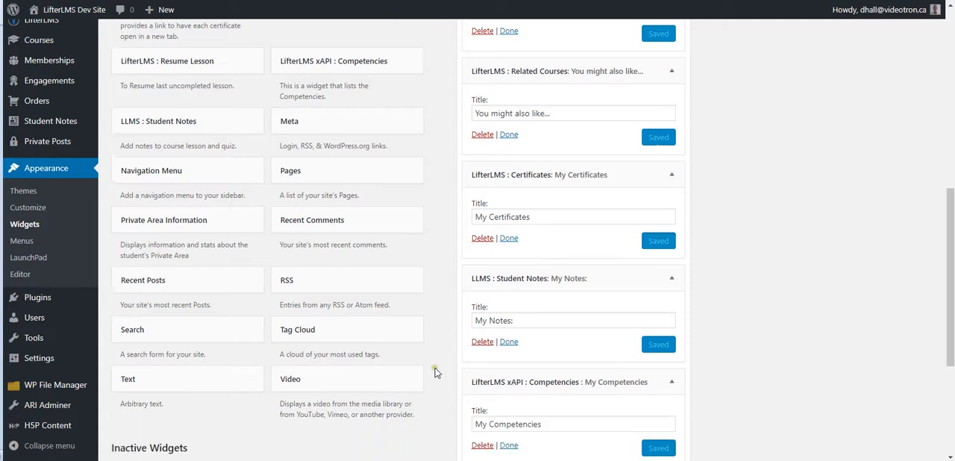
Step: Collapse the Student Notes, Certificates, Related Courses, Achievements and Competencies widgets in the Lesson Sidebar
scroll(522, 366, "up", 1)
left_click(671, 384)
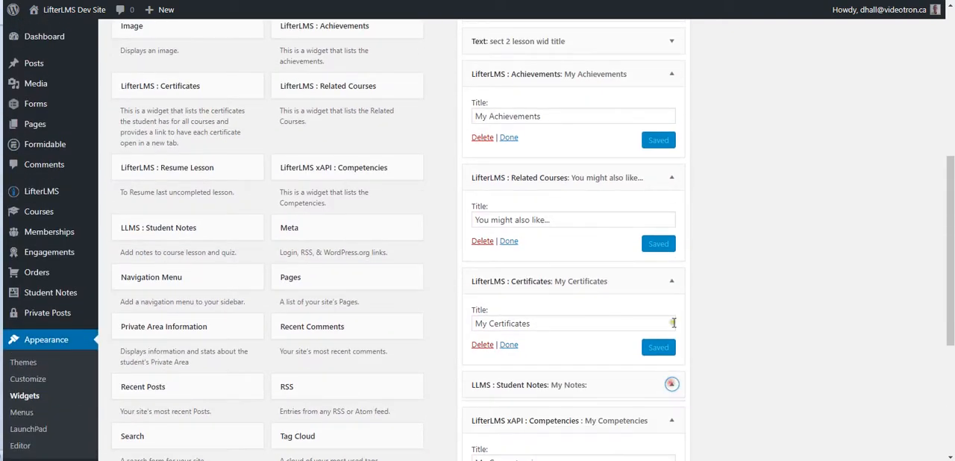
left_click(672, 285)
left_click(671, 178)
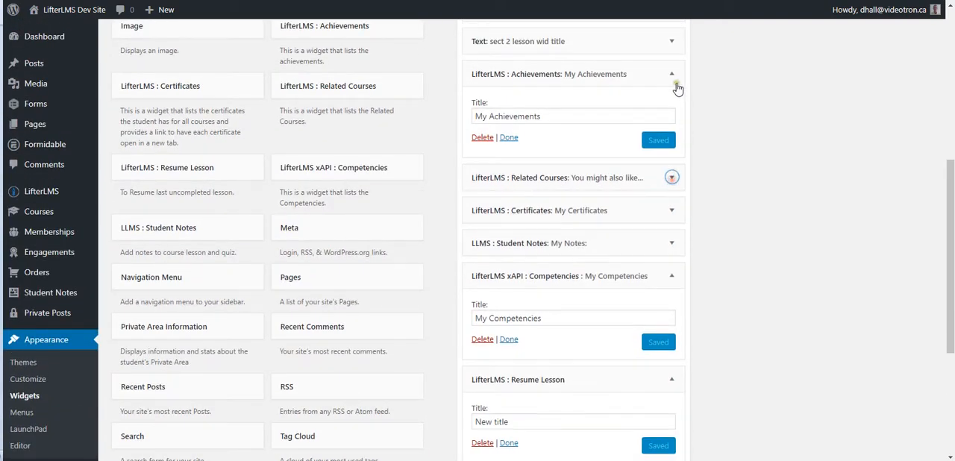
left_click(671, 76)
left_click(672, 204)
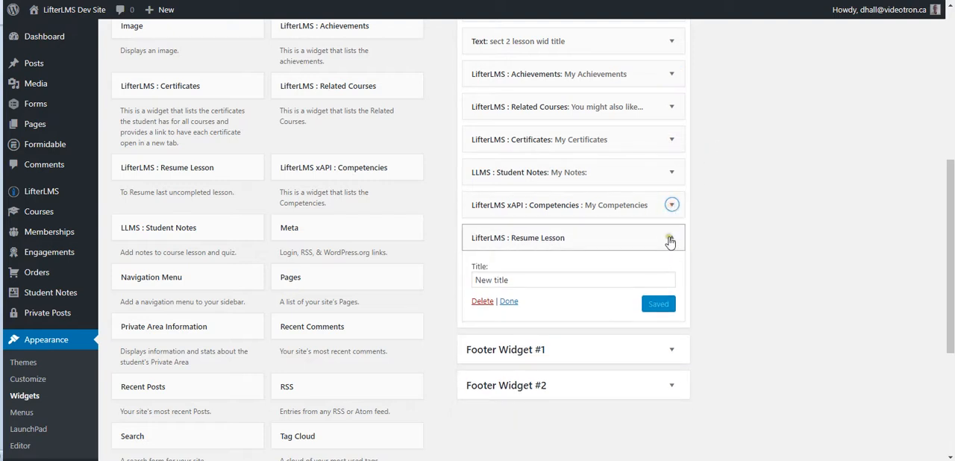
Step: Title the Resume Lesson widget in the Lesson Sidebar "RESUME WHERE I LEFT OFF" and save it
left_click_drag(522, 280, 444, 278)
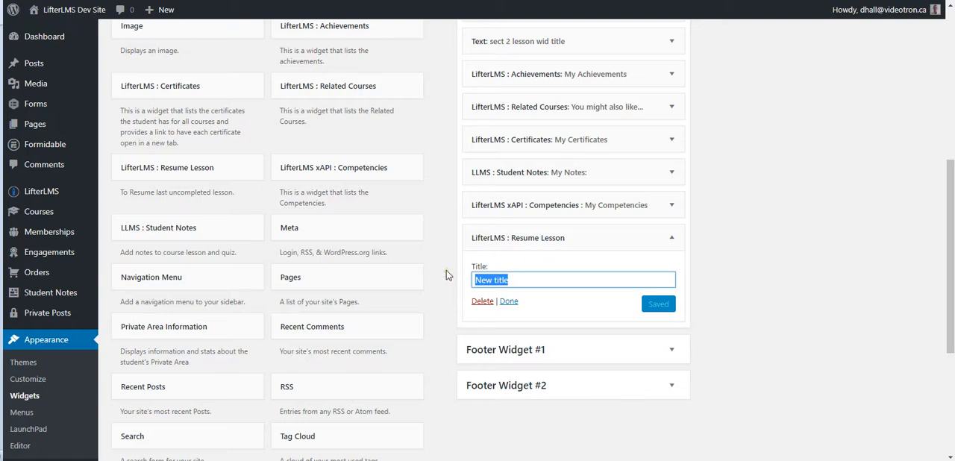
type("RESUME")
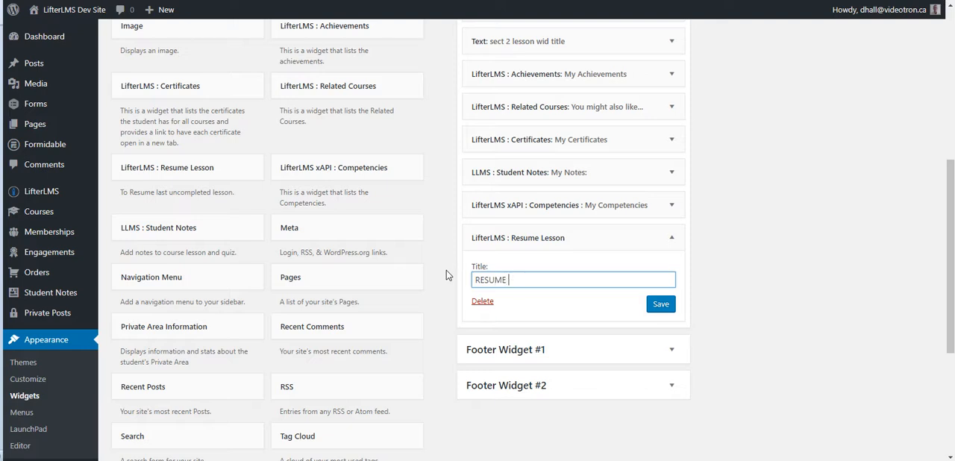
key("BackSpace")
type("WHERE I LEFT OFF")
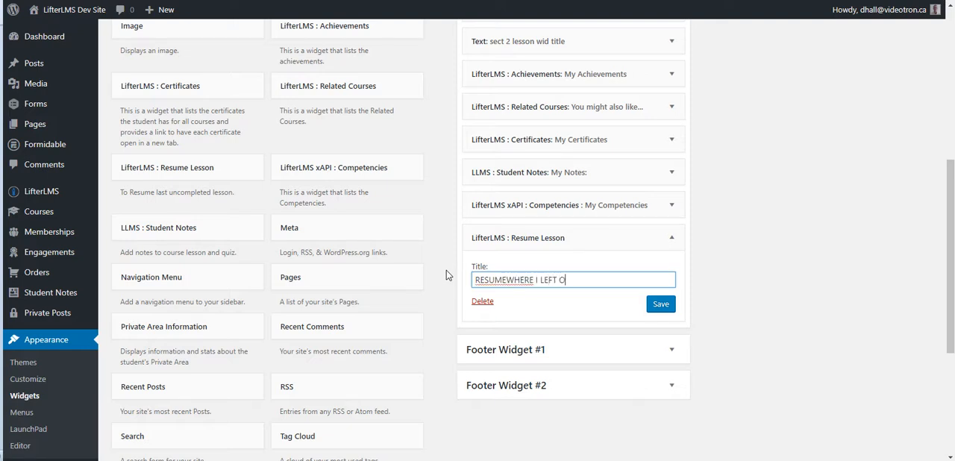
left_click(535, 279)
left_click(656, 304)
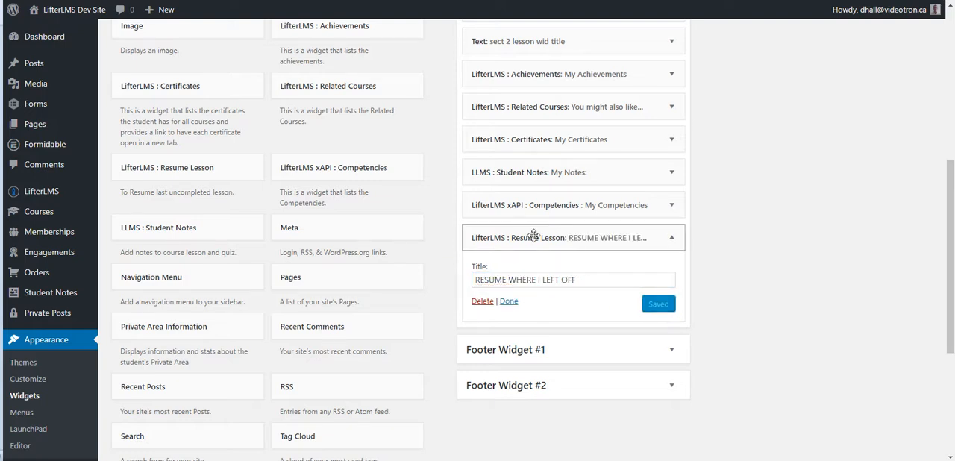
Step: Move the titled Resume Lesson widget from the Lesson Sidebar to the first position in the Primary Sidebar
left_click(671, 238)
left_click_drag(618, 237, 857, 152)
left_click_drag(774, 163, 774, 163)
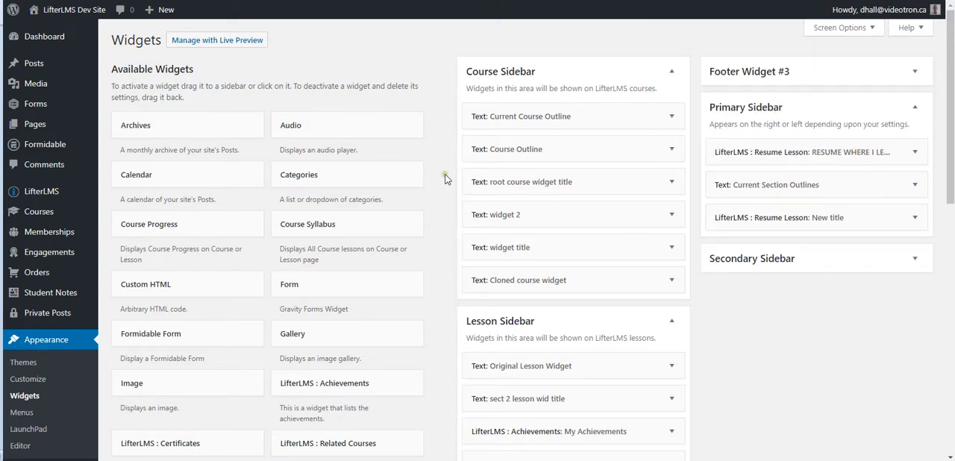
scroll(444, 179, "down", 2)
scroll(444, 179, "down", 1)
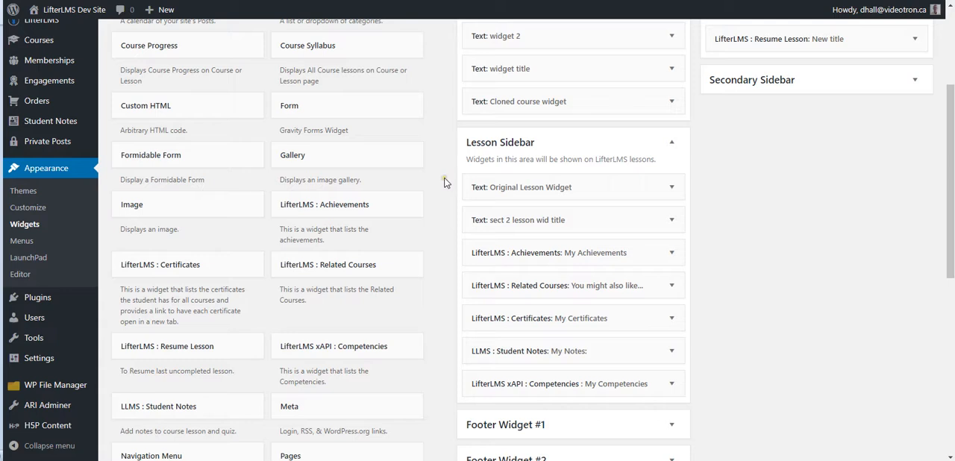
scroll(444, 182, "down", 2)
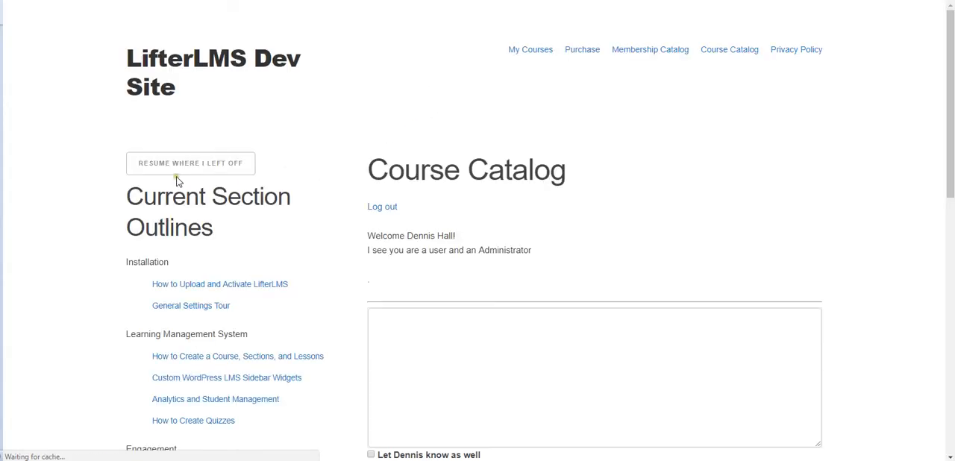
Step: On the site's Course Catalog page, resume the last uncompleted lesson through the RESUME WHERE I LEFT OFF widget
scroll(86, 195, "down", 1)
scroll(87, 194, "up", 1)
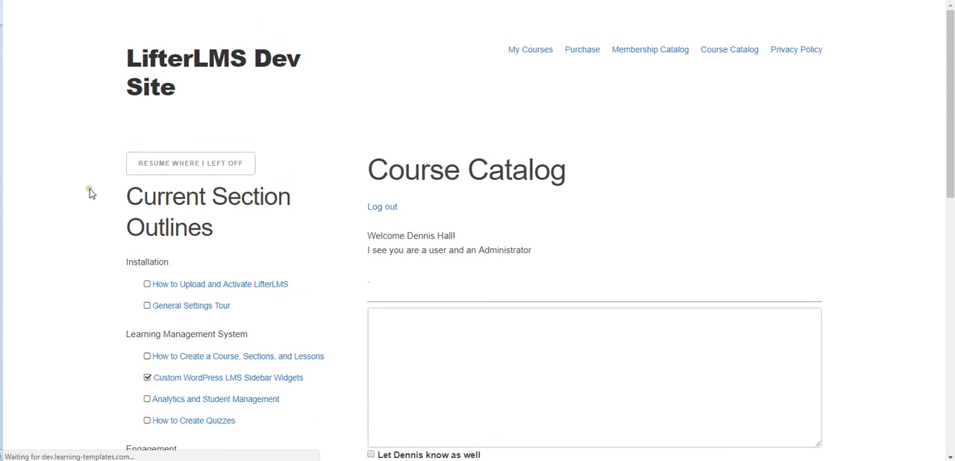
left_click(175, 170)
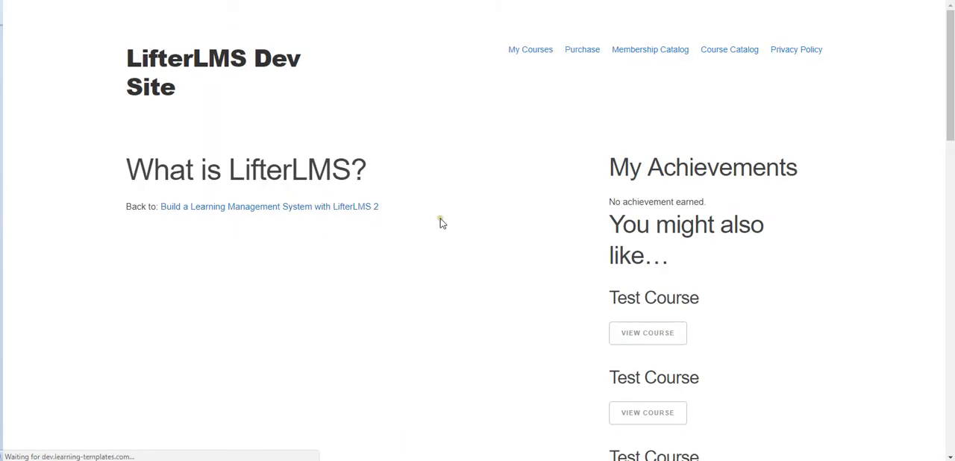
Step: Examine the Achievements and Related Courses widgets in the sidebar of the "What is LifterLMS?" lesson
scroll(550, 207, "down", 3)
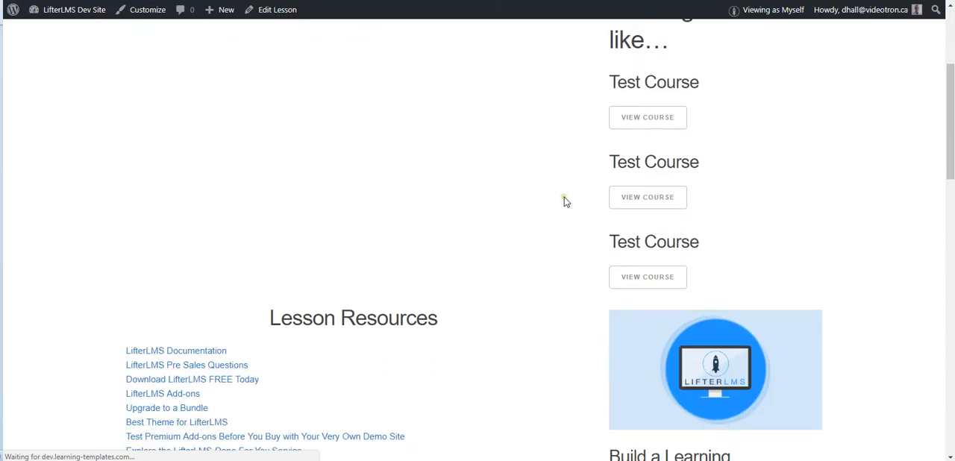
scroll(567, 201, "down", 3)
scroll(572, 202, "up", 4)
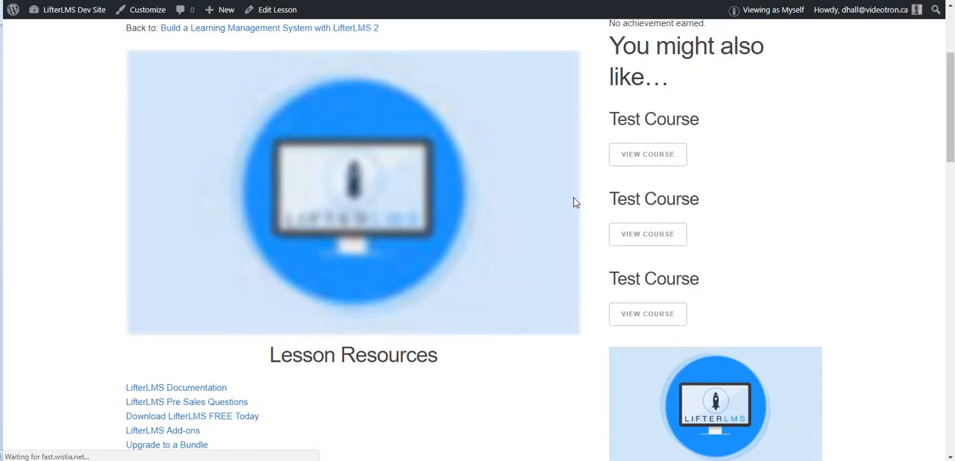
scroll(573, 202, "up", 3)
scroll(580, 192, "down", 1)
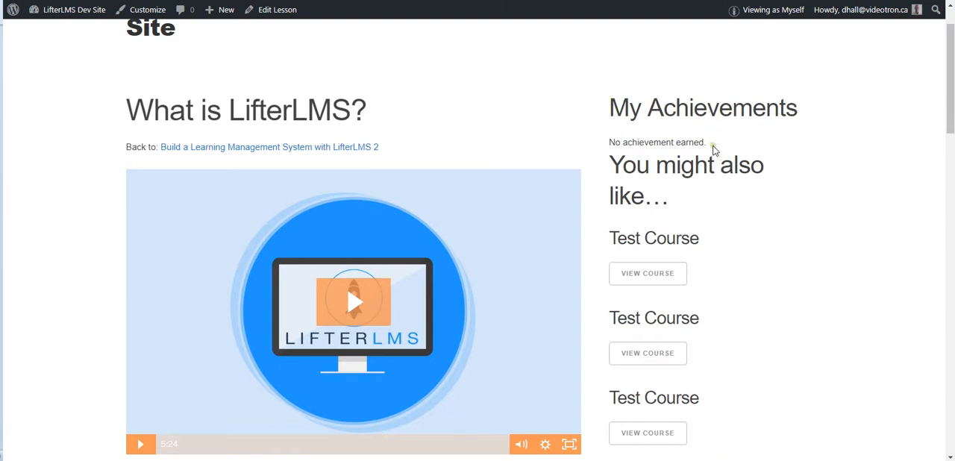
scroll(583, 179, "down", 1)
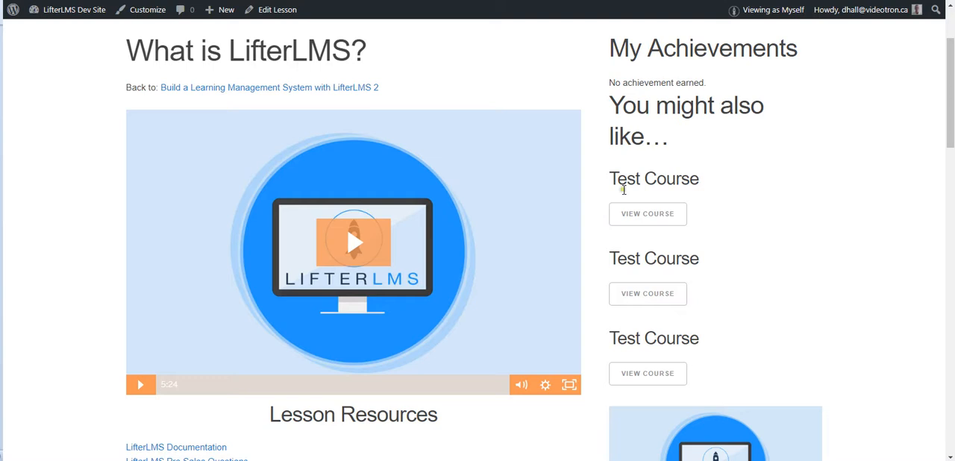
scroll(637, 215, "down", 2)
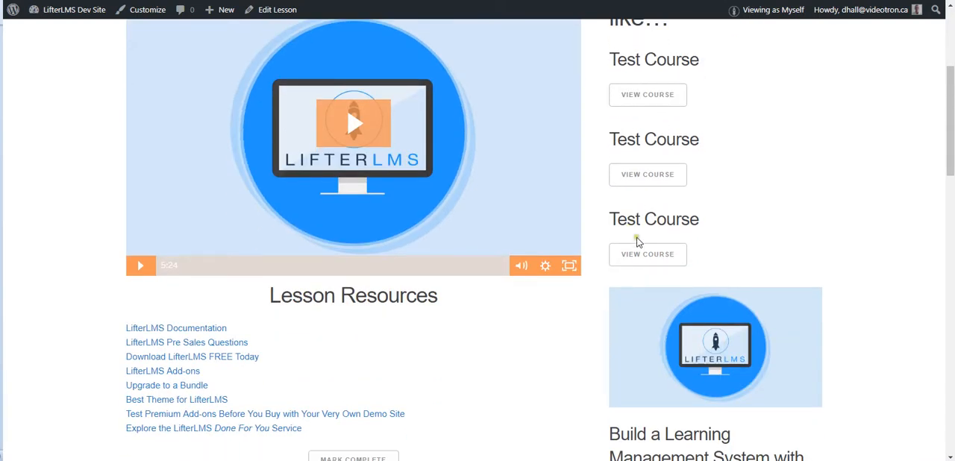
scroll(637, 241, "down", 5)
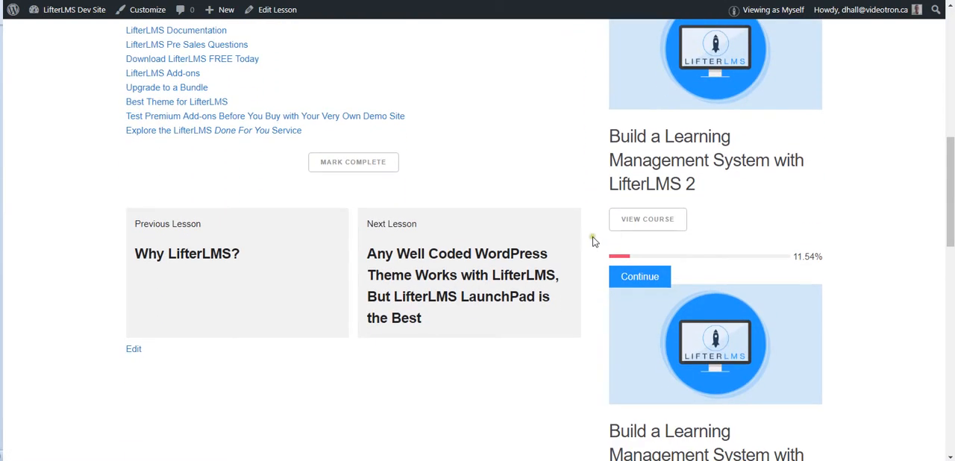
scroll(625, 200, "down", 8)
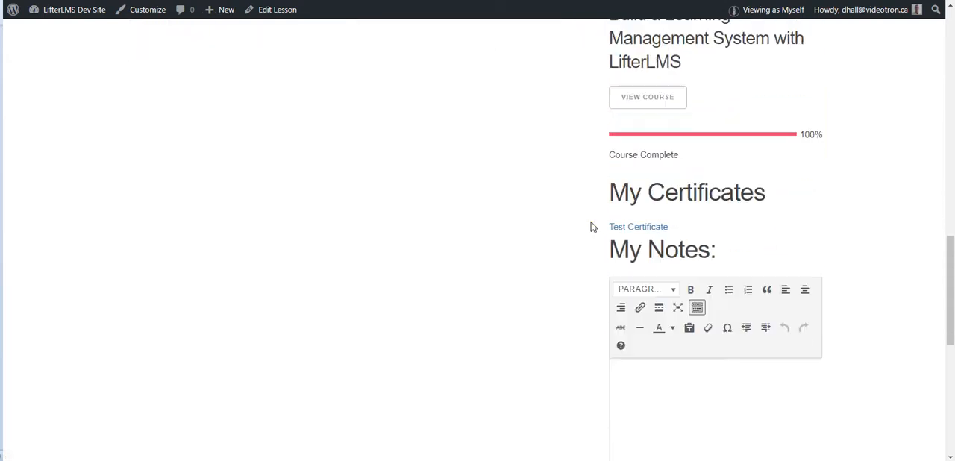
scroll(593, 226, "up", 14)
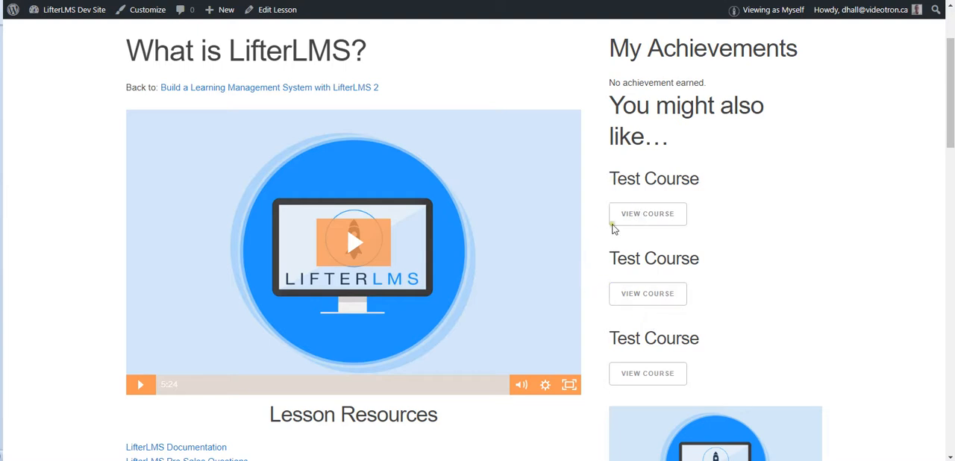
scroll(589, 260, "down", 5)
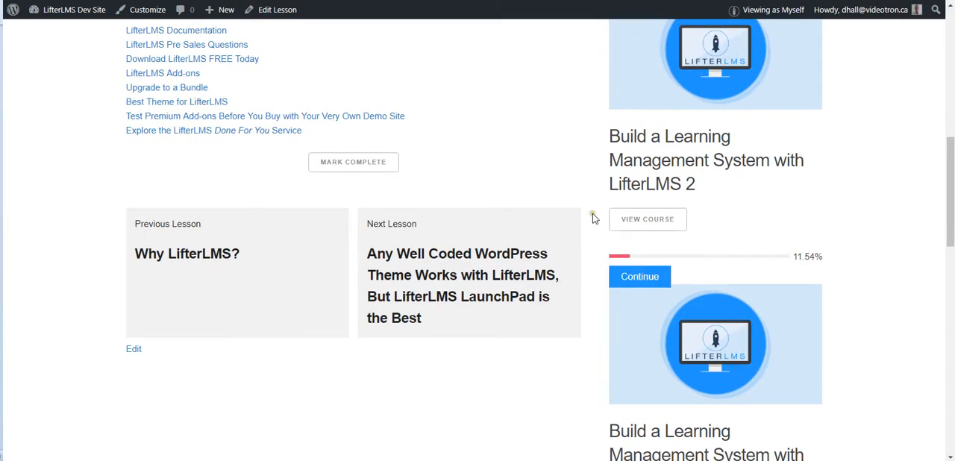
Step: View the Test Certificate listed under My Certificates in the lesson sidebar, and return to the lesson
scroll(588, 230, "down", 5)
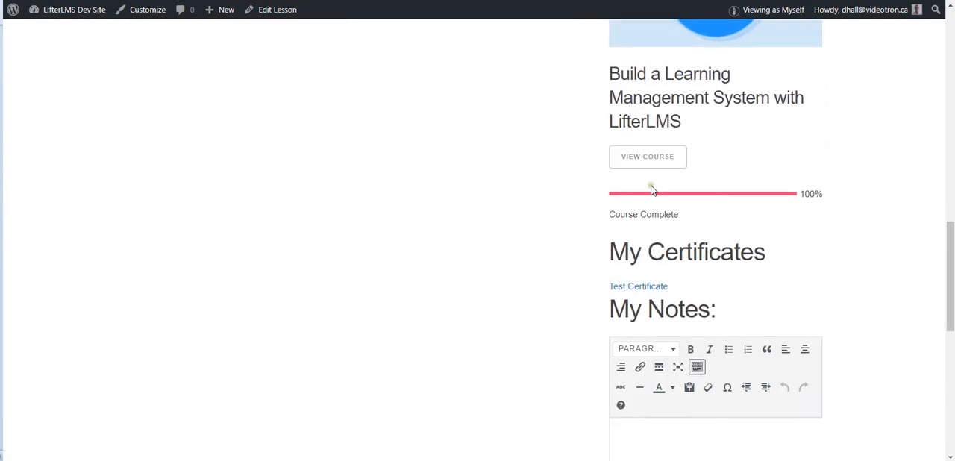
scroll(585, 224, "down", 2)
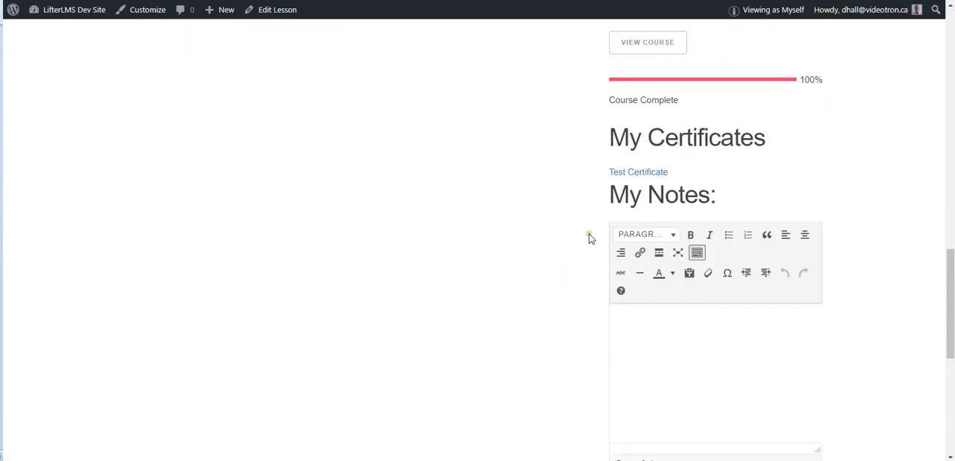
left_click(639, 169)
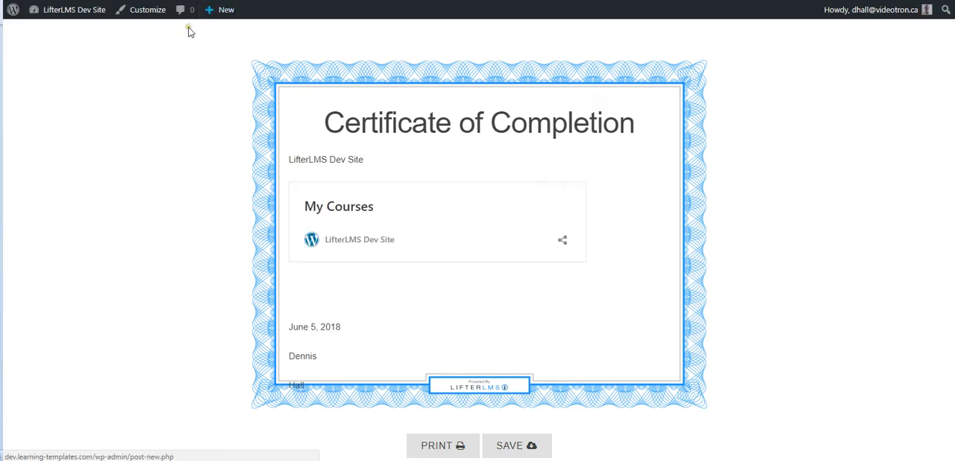
left_click(242, 0)
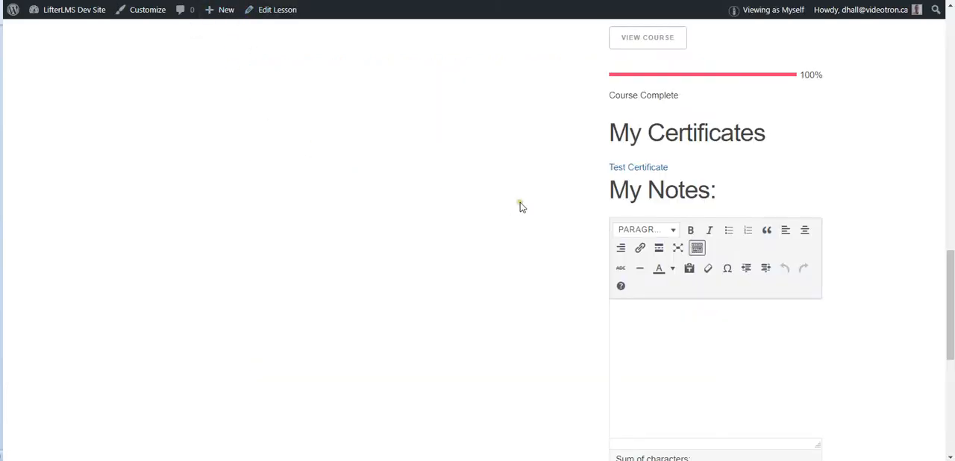
Step: Check the My Notes editor in the lesson sidebar, expanding and collapsing its All My Entries section
scroll(573, 205, "down", 2)
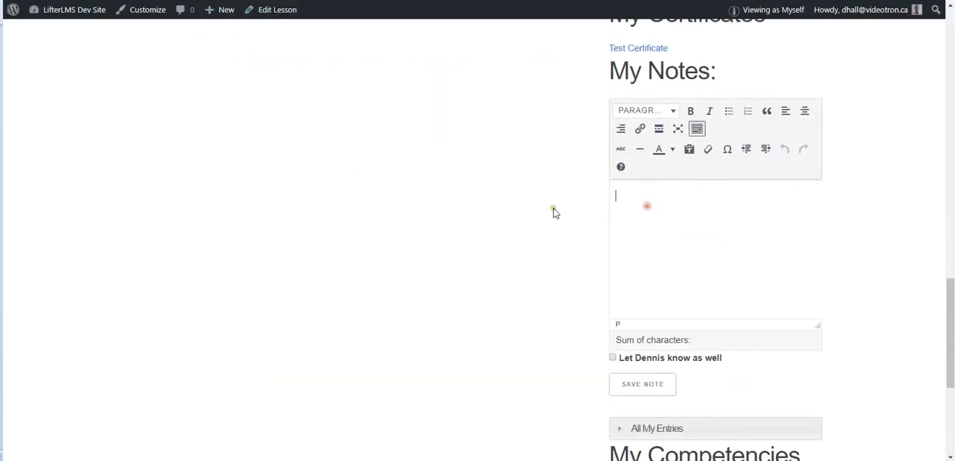
scroll(574, 209, "down", 2)
scroll(575, 200, "up", 3)
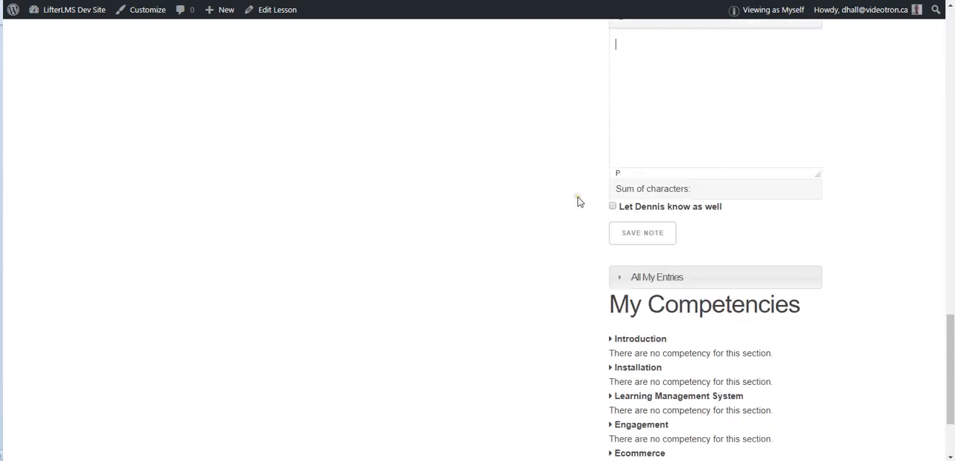
scroll(580, 198, "down", 2)
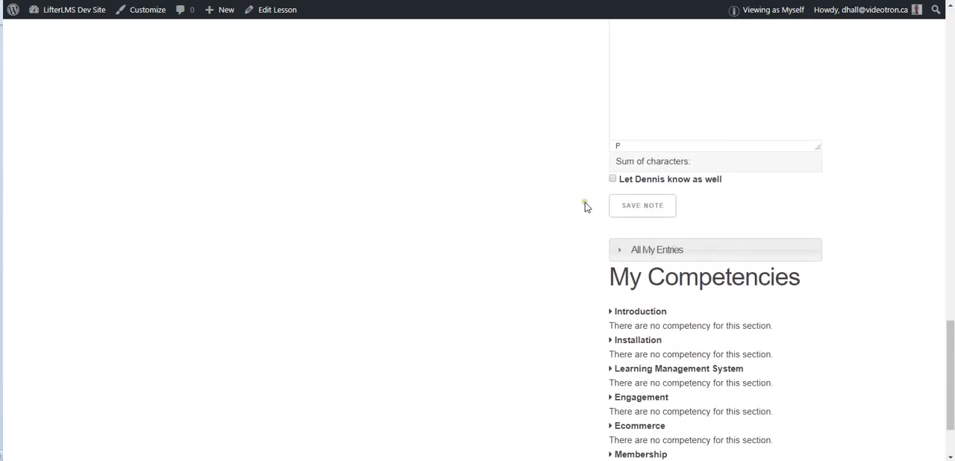
left_click(620, 250)
scroll(578, 242, "down", 2)
scroll(579, 241, "up", 2)
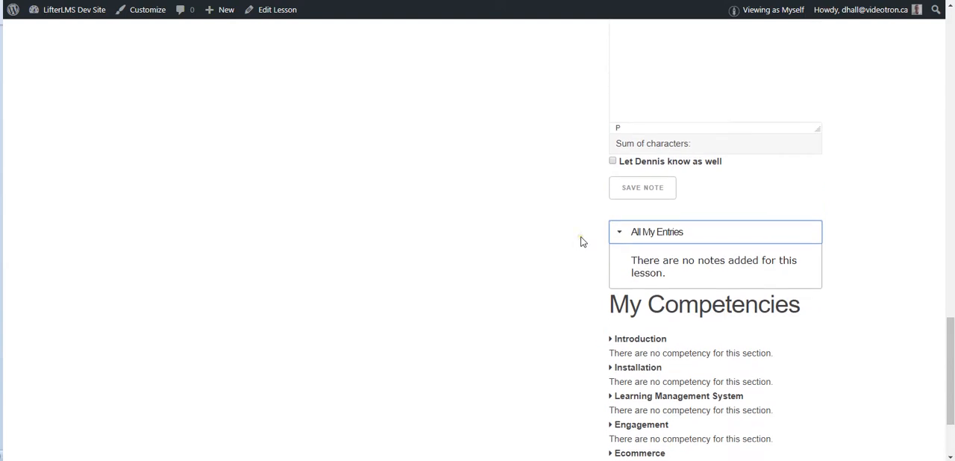
left_click(620, 251)
scroll(611, 222, "up", 3)
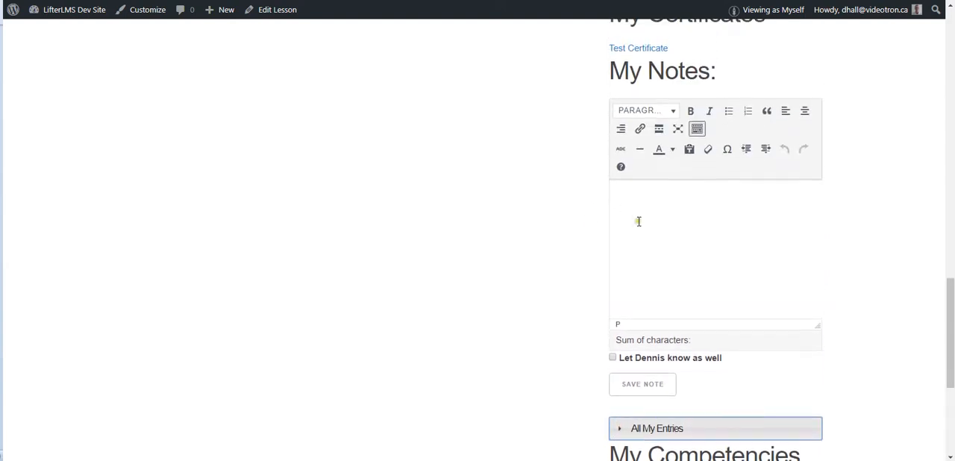
Step: Expand the Introduction, Installation, Learning Management System and Engagement sections under My Competencies, and open all the remaining ones
scroll(586, 244, "down", 5)
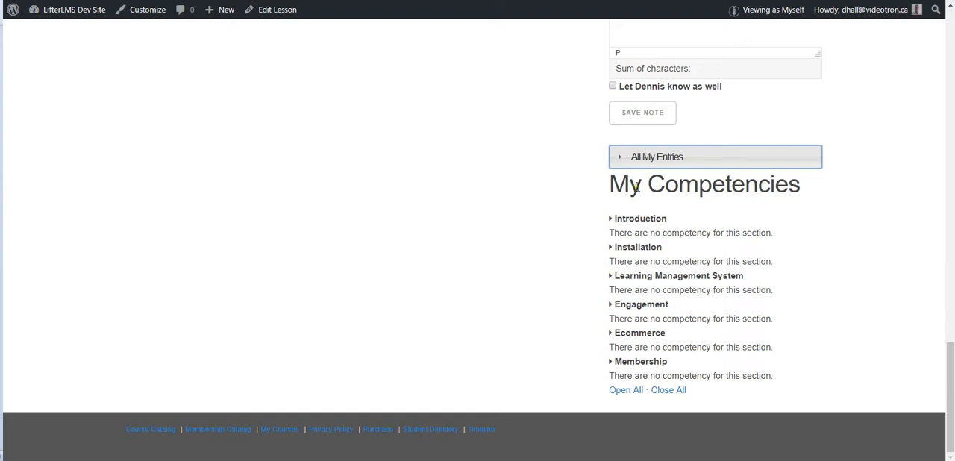
left_click(611, 218)
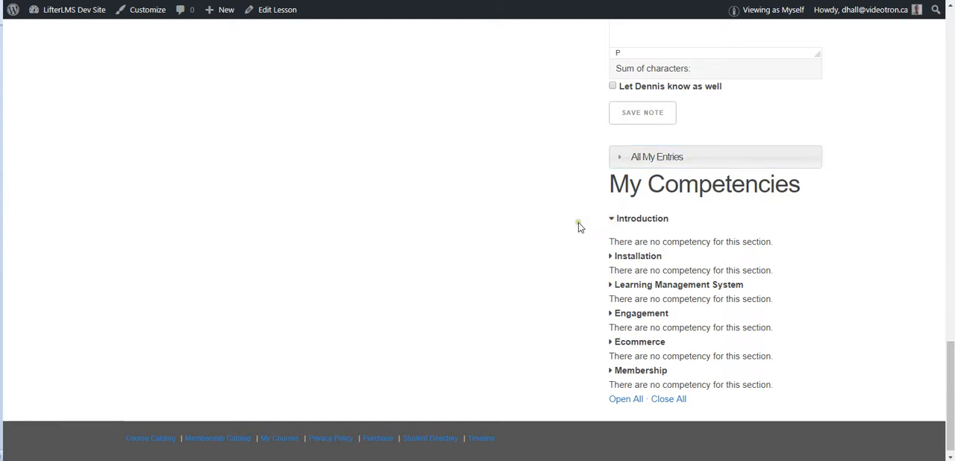
left_click(611, 257)
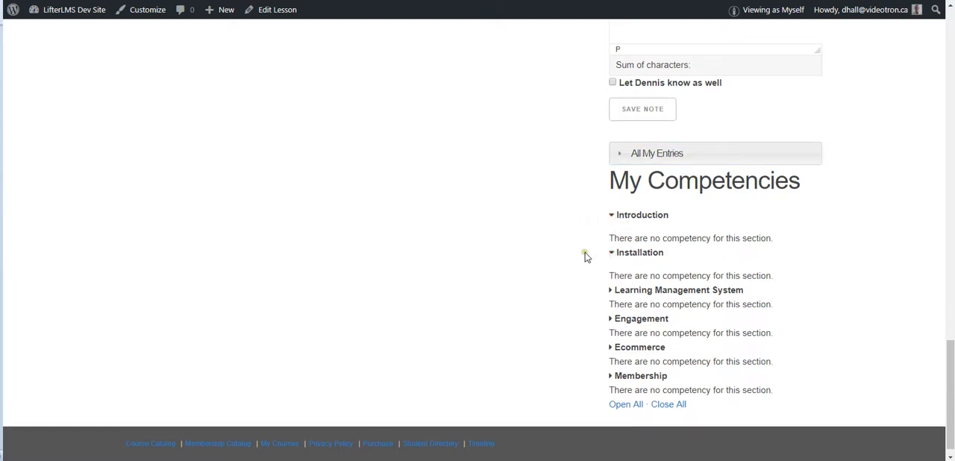
left_click(610, 277)
left_click(611, 305)
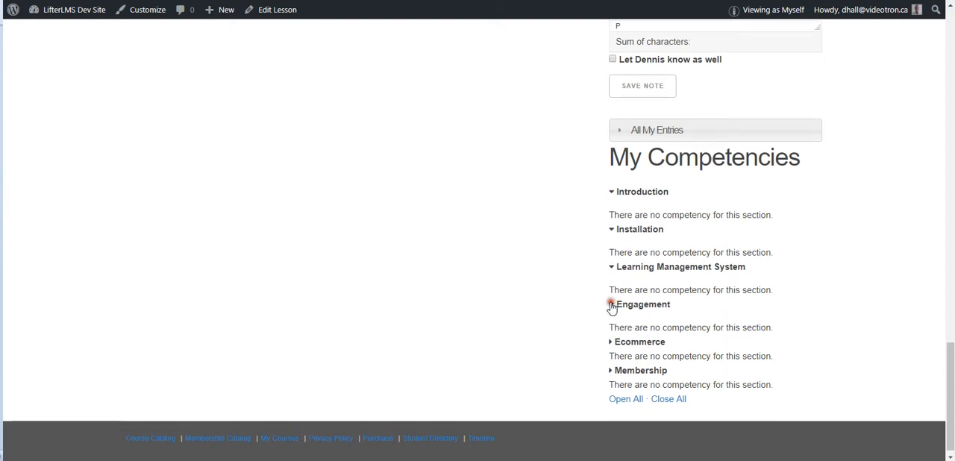
left_click(619, 398)
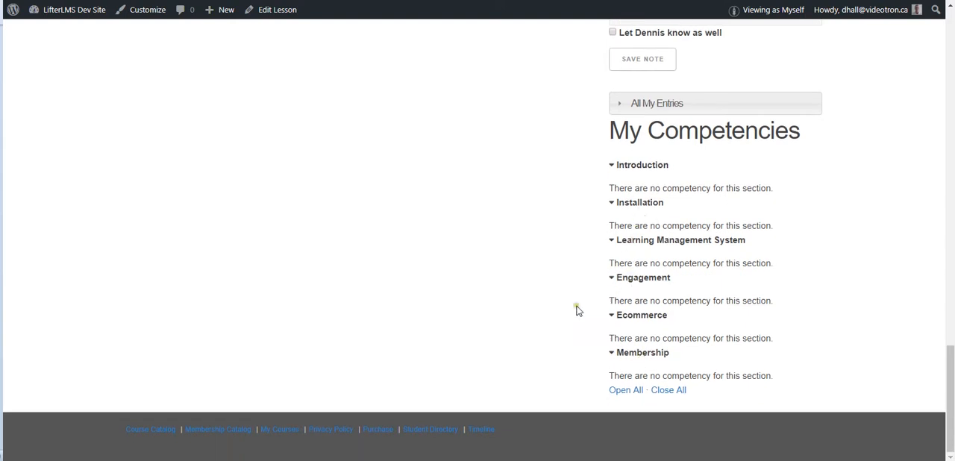
Step: Collapse all sections under My Competencies, and open the "What is LifterLMS?" lesson for editing
left_click(669, 390)
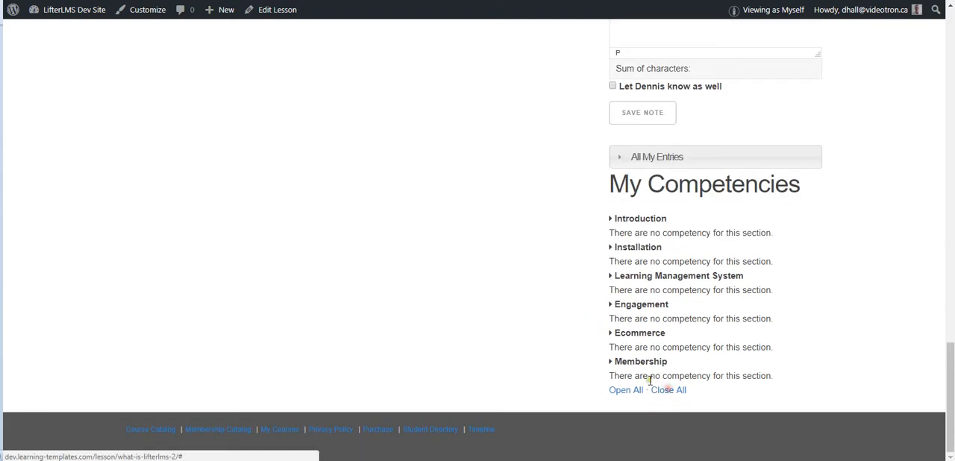
scroll(593, 230, "up", 6)
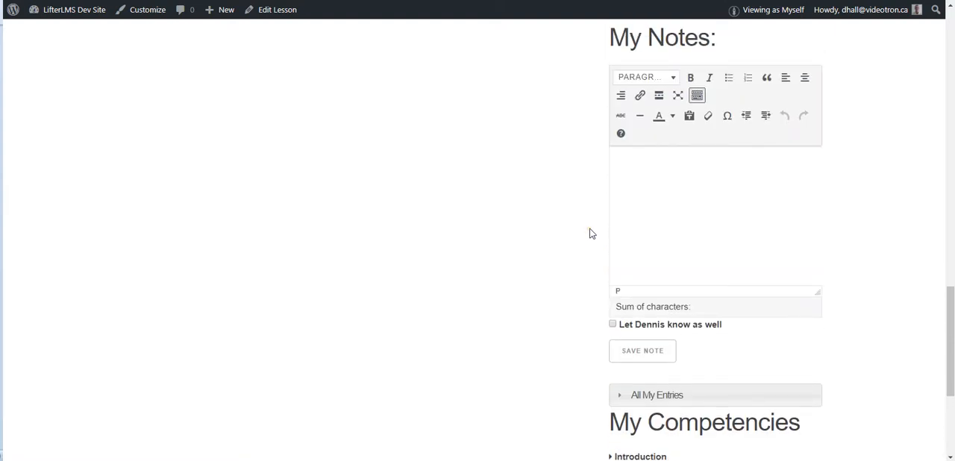
scroll(589, 234, "up", 15)
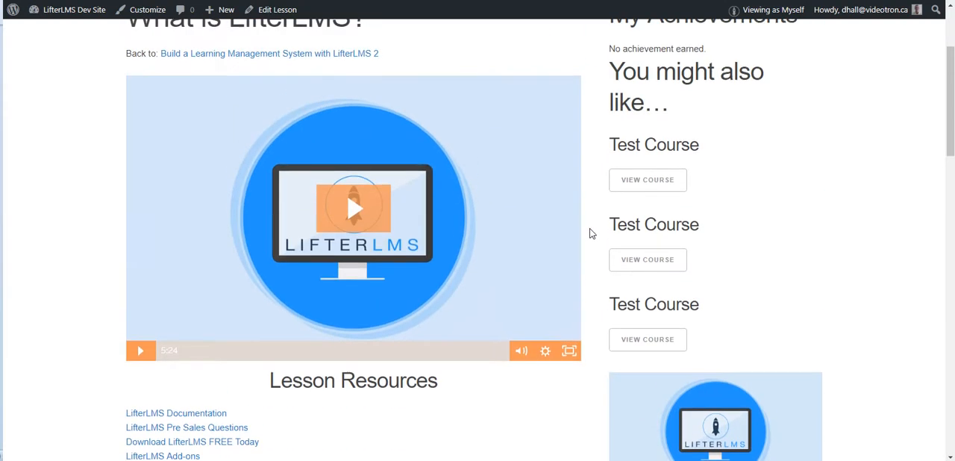
scroll(590, 227, "up", 1)
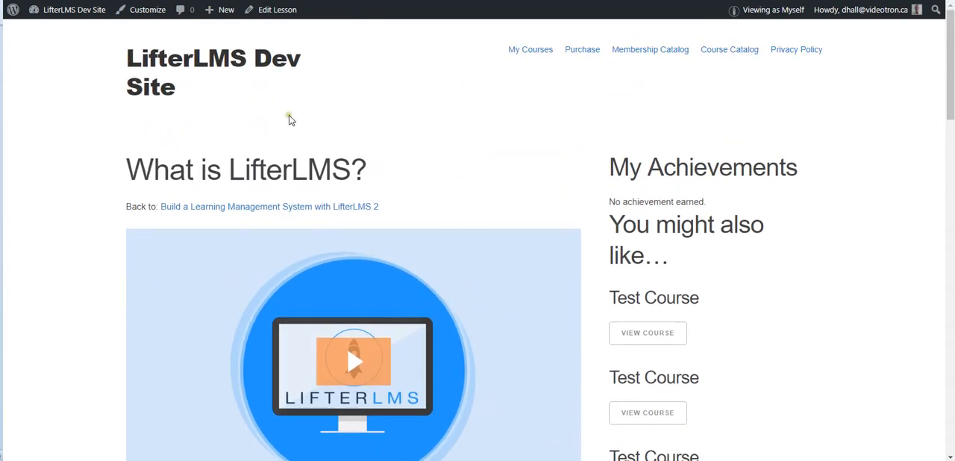
left_click(270, 9)
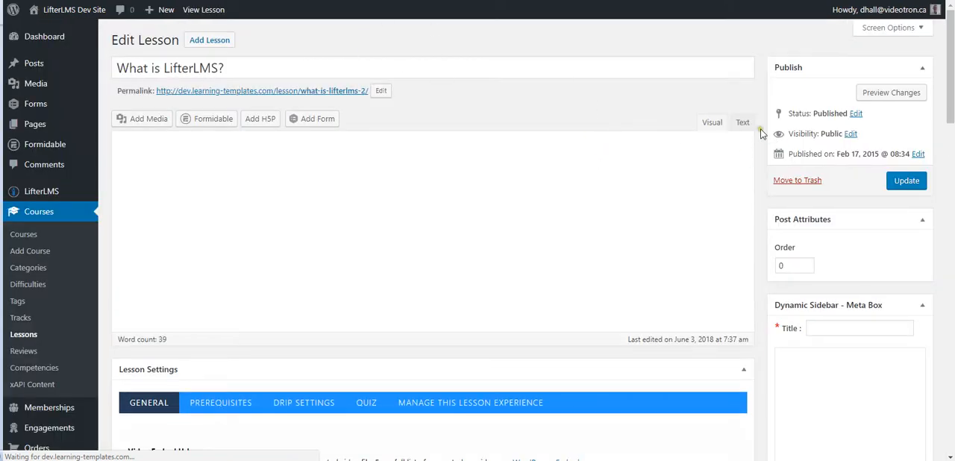
Step: Add a dynamic sidebar widget to the lesson, titled "Office hours" with the content "DDADADASD"
scroll(761, 191, "down", 4)
scroll(761, 187, "down", 1)
left_click(823, 89)
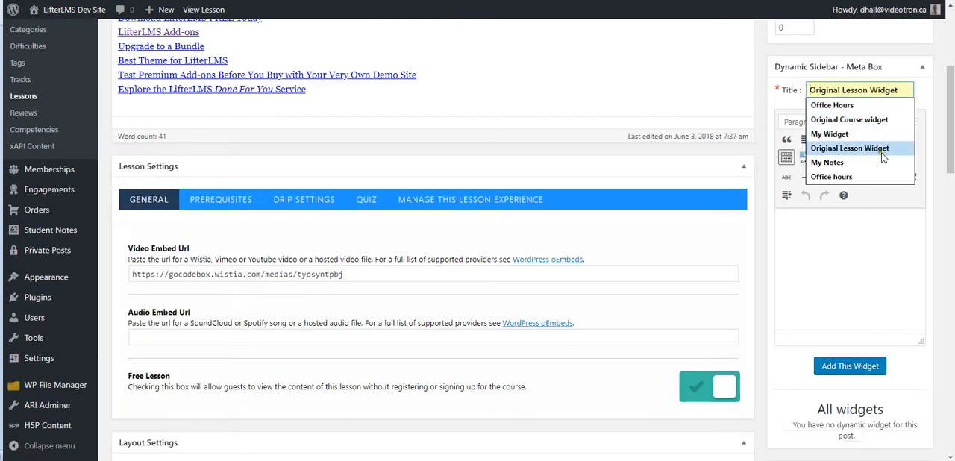
left_click(836, 177)
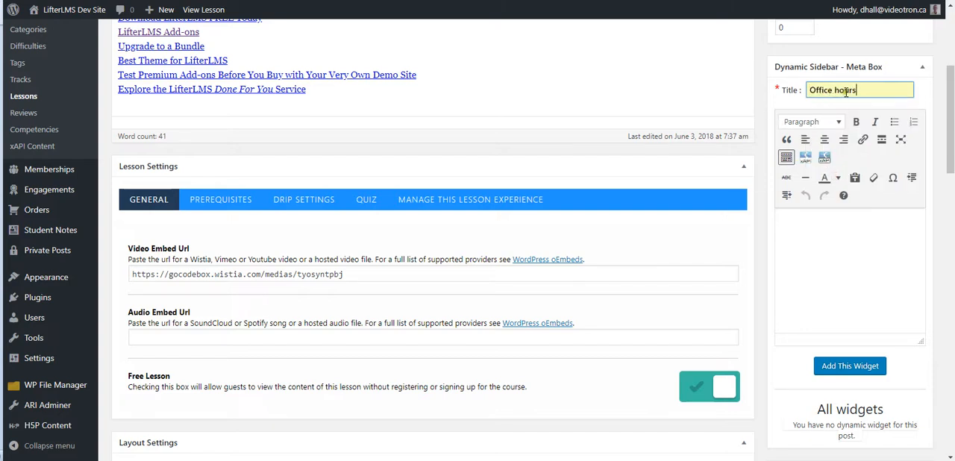
left_click(802, 218)
type("DDADADASD")
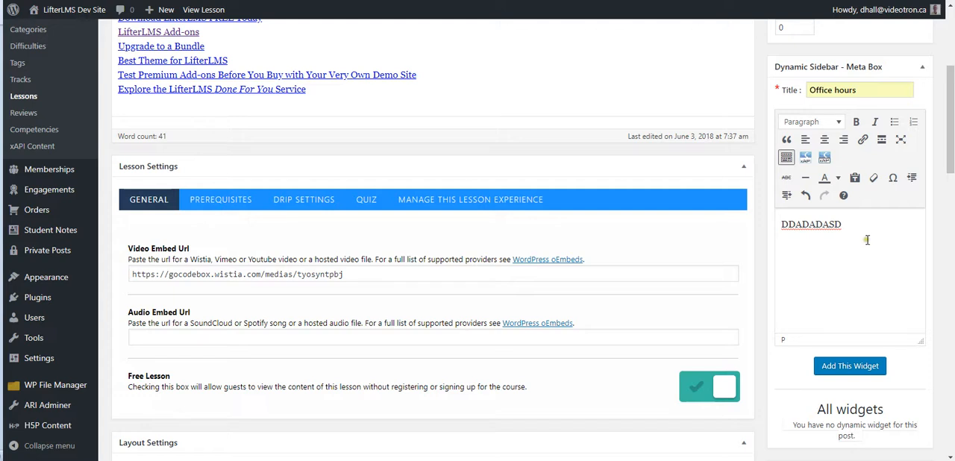
left_click(850, 366)
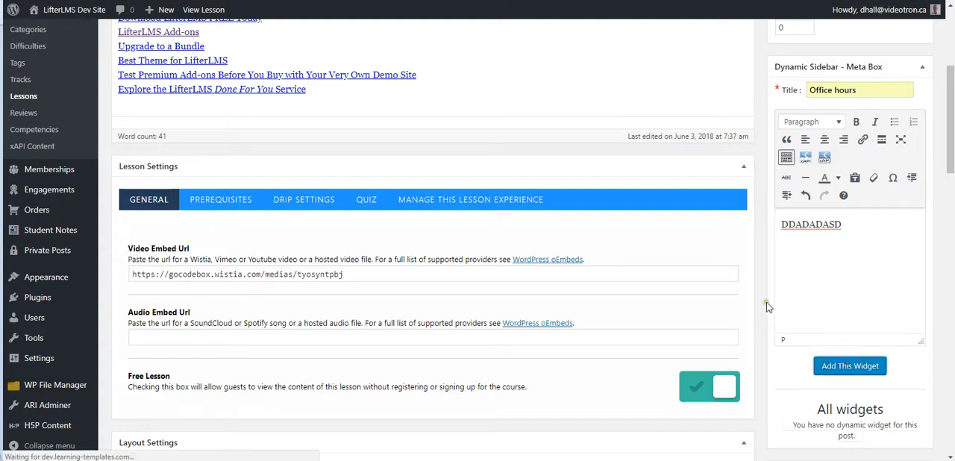
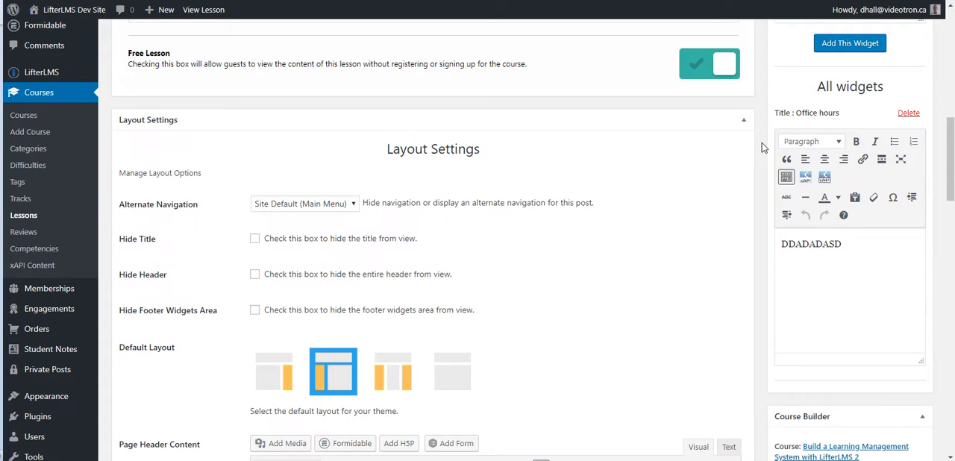
Step: View the lesson on the site and check for the "Office hours" widget in its sidebar
scroll(763, 149, "up", 2)
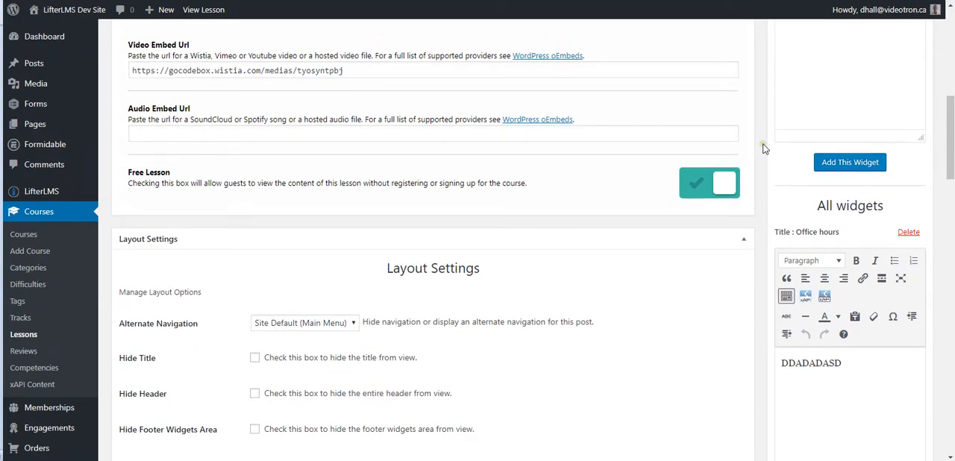
scroll(763, 149, "down", 2)
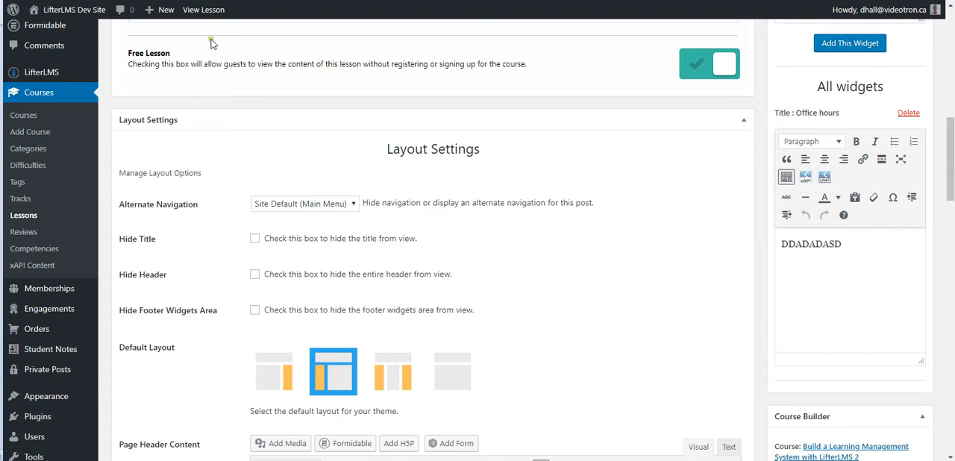
left_click(202, 10)
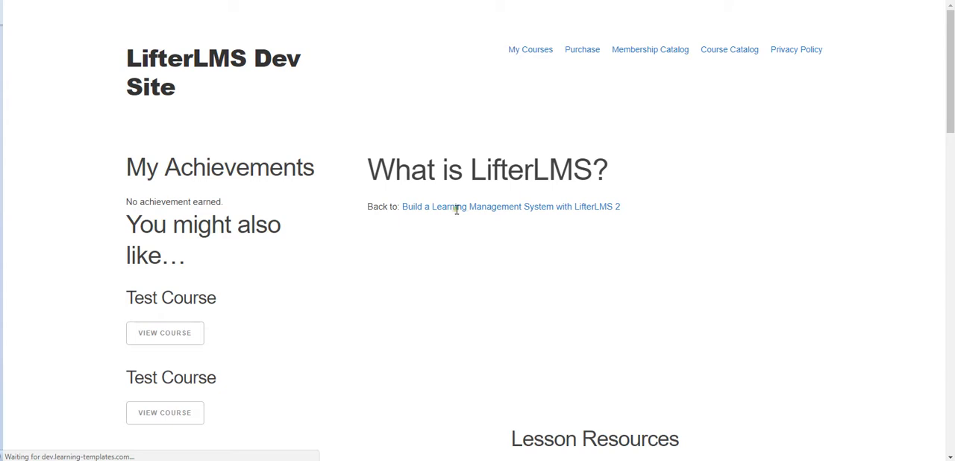
scroll(346, 161, "down", 6)
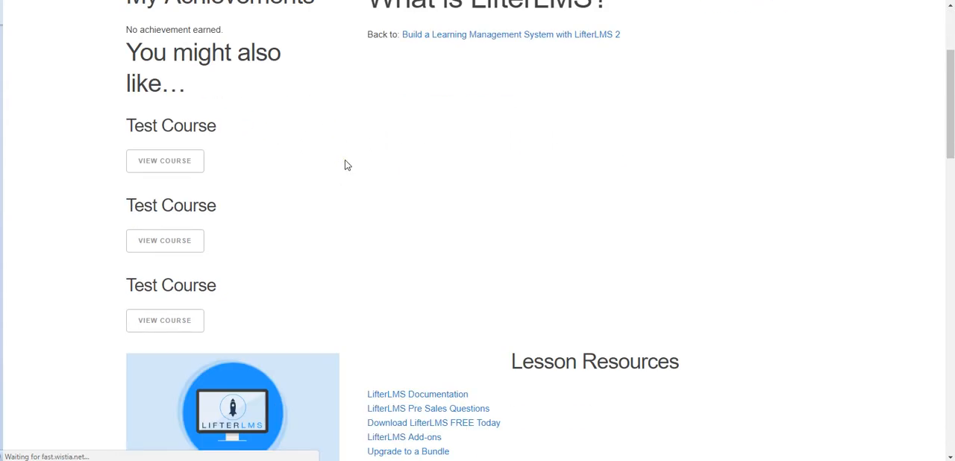
scroll(349, 168, "down", 15)
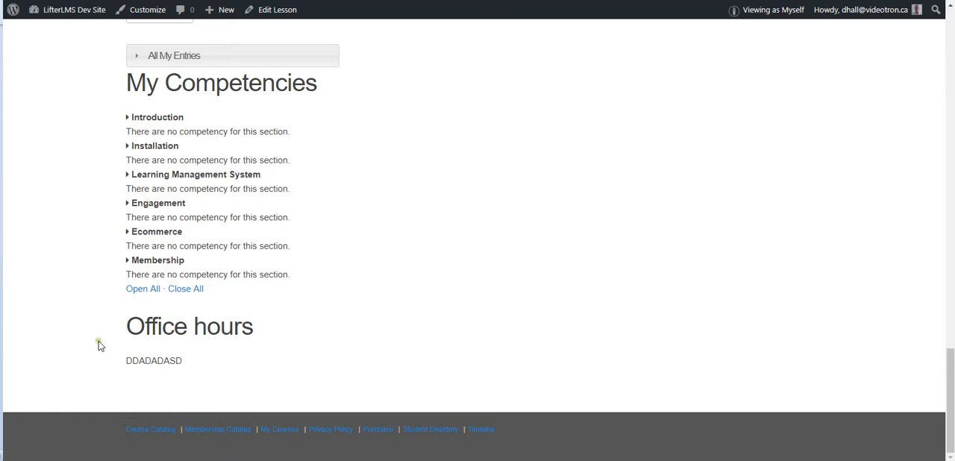
Step: In the site's widget settings, expand the Lesson Sidebar area and move the "Office hours" text widget to the beginning of its list
mouse_move(64, 11)
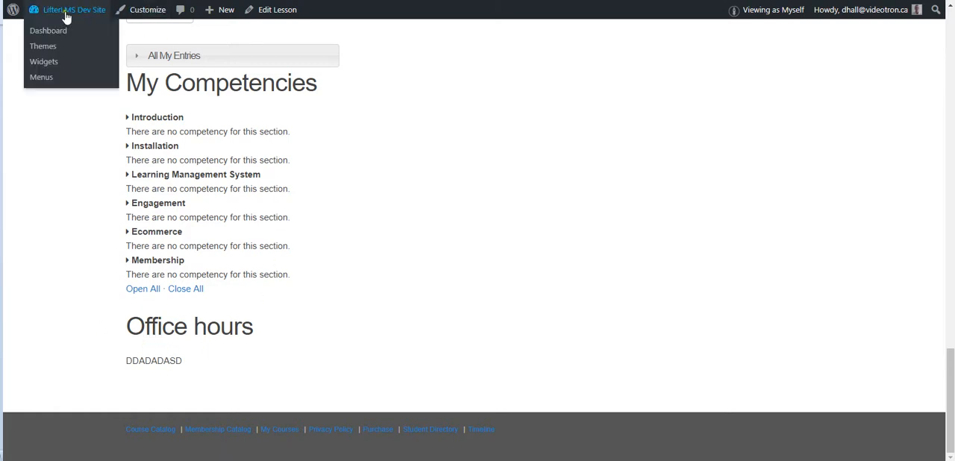
left_click(94, 78)
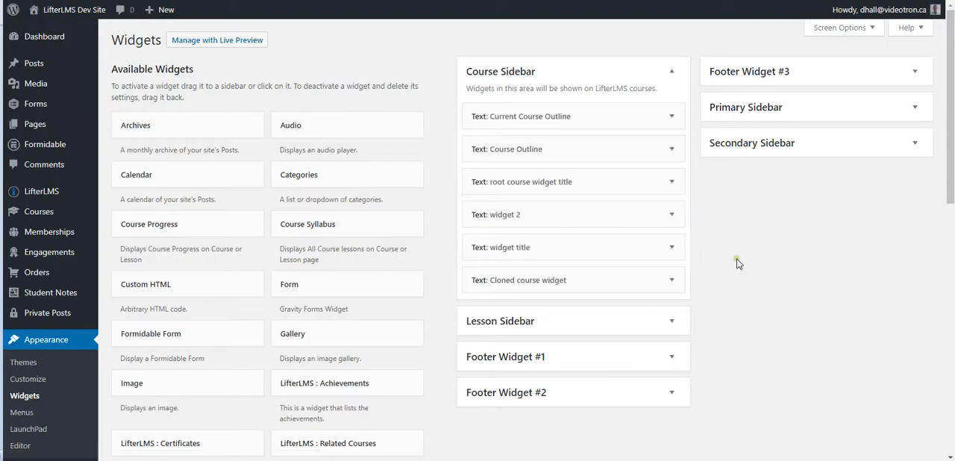
scroll(737, 262, "down", 1)
left_click(670, 262)
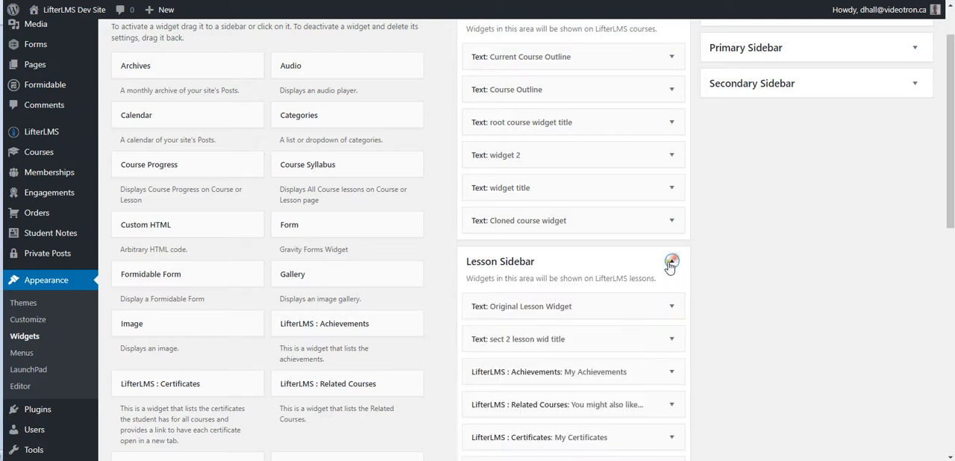
scroll(667, 253, "down", 4)
left_click_drag(571, 297, 571, 75)
scroll(713, 138, "up", 4)
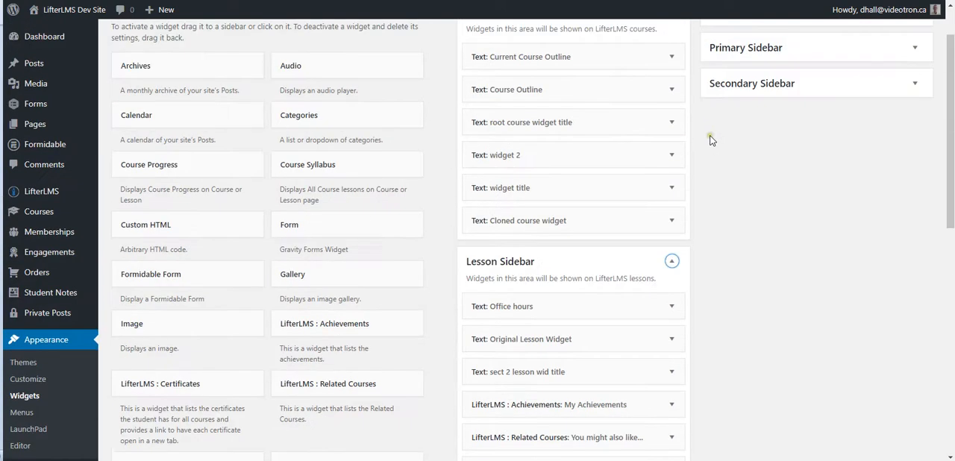
scroll(701, 140, "up", 1)
Step: On the site's My Courses page, open the "Build a Learning Management System with LifterLMS" course and its "What is LifterLMS?" lesson
left_click(78, 9)
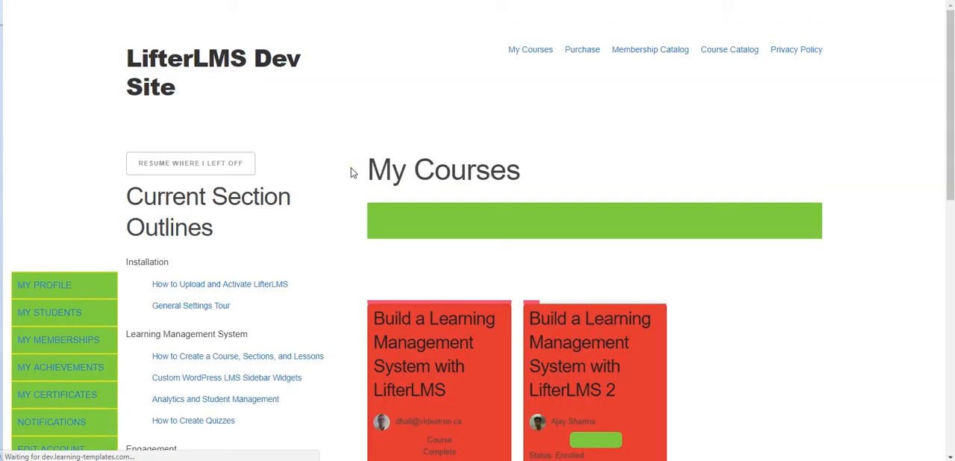
scroll(350, 168, "down", 3)
left_click(417, 196)
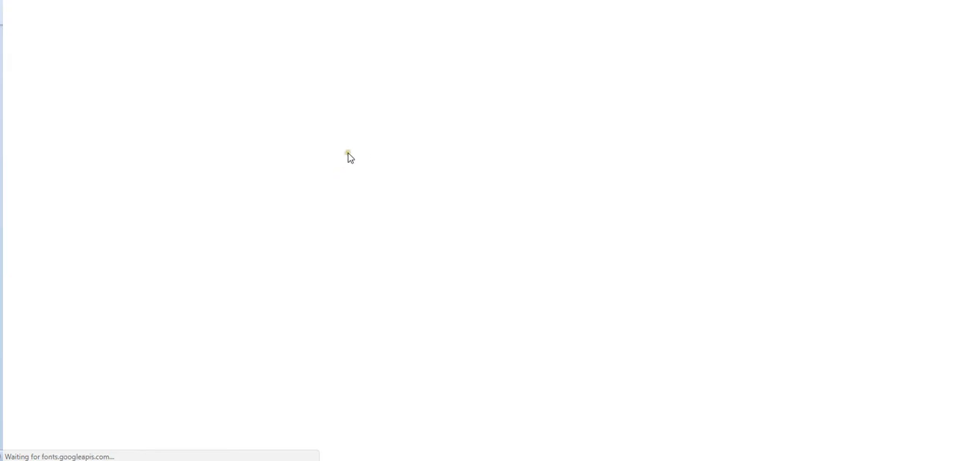
scroll(340, 170, "down", 10)
scroll(349, 167, "down", 1)
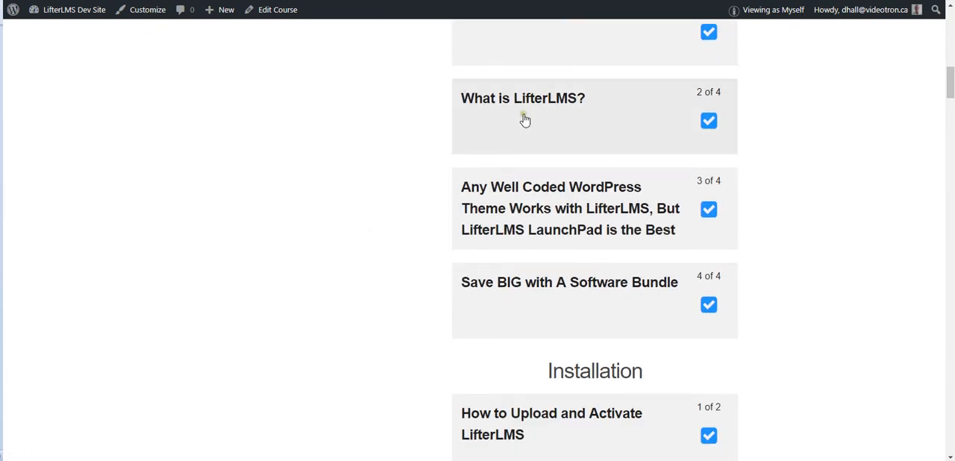
left_click(511, 128)
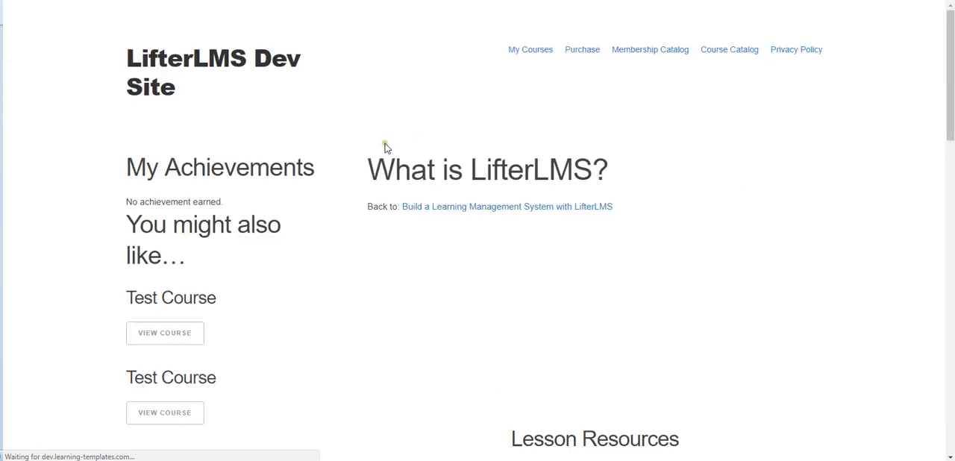
Step: Examine the sidebar widgets of the "What is LifterLMS?" lesson and of the lesson that follows it
scroll(345, 147, "down", 5)
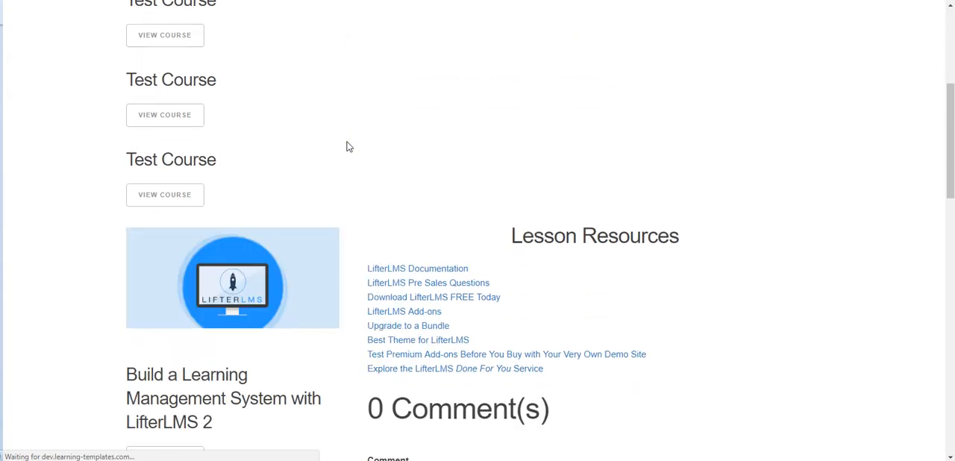
scroll(346, 147, "up", 5)
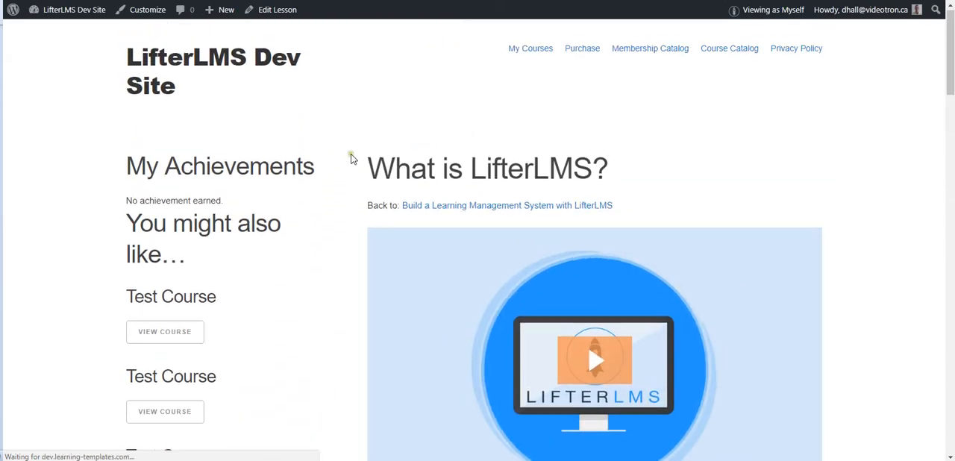
scroll(350, 153, "down", 5)
scroll(354, 157, "down", 8)
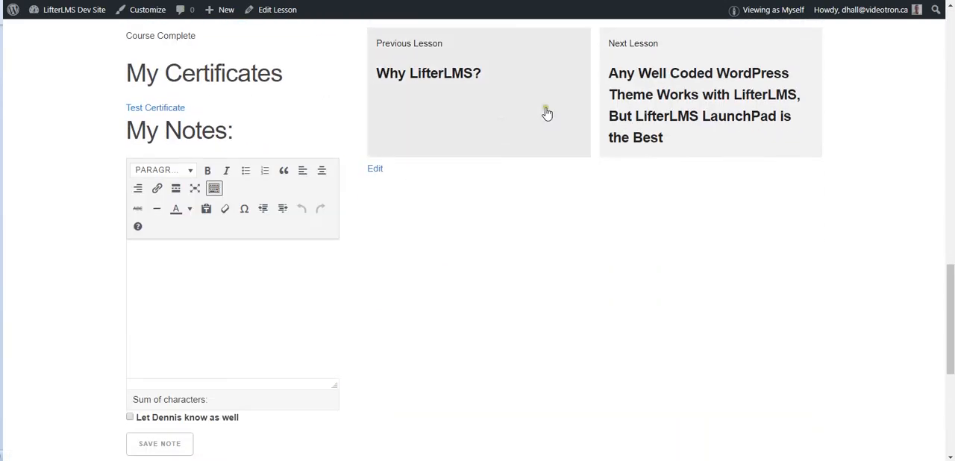
left_click(685, 83)
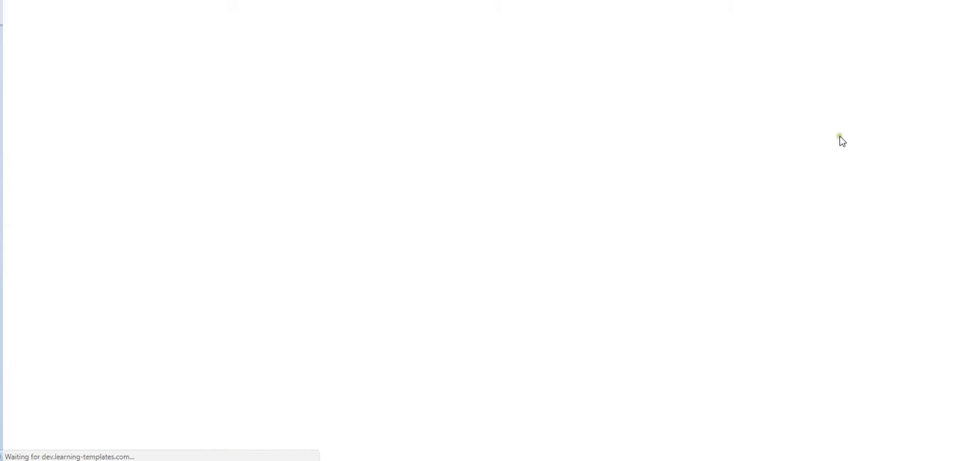
scroll(580, 154, "down", 1)
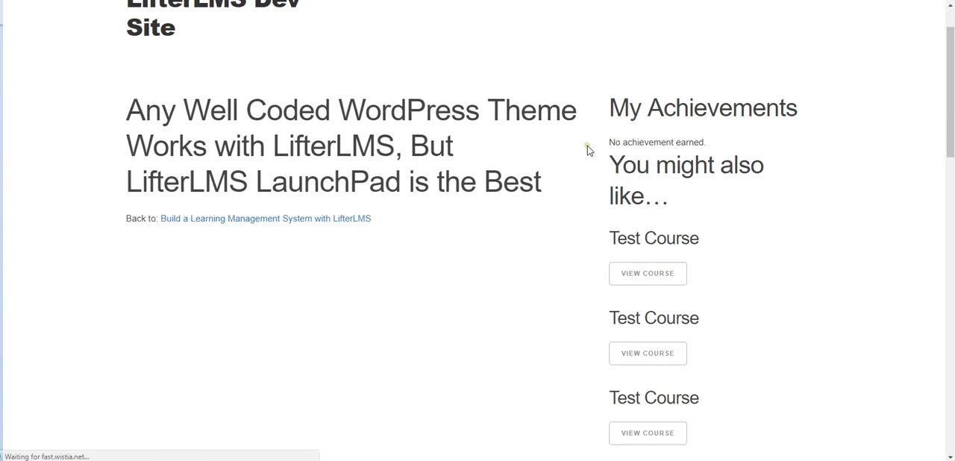
scroll(587, 150, "down", 10)
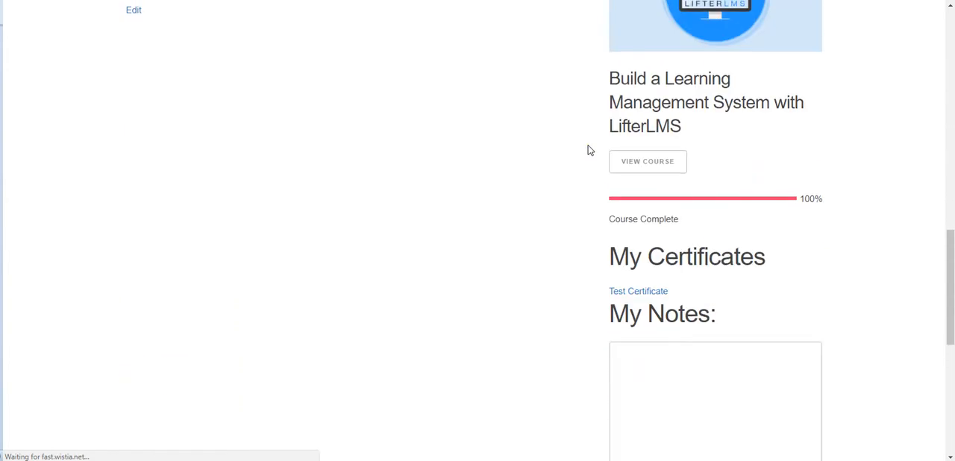
scroll(587, 150, "down", 6)
scroll(587, 150, "up", 9)
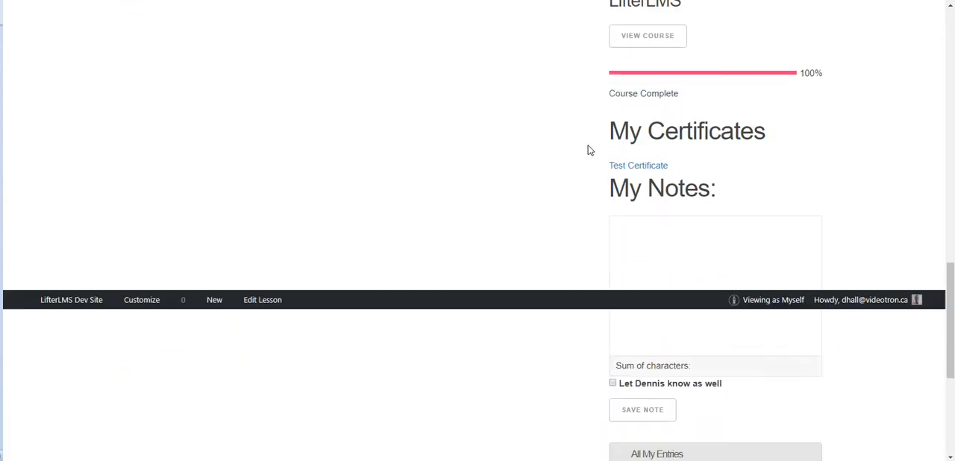
Step: Open the following lesson on LifterLMS software bundles and look through its content and sidebar
left_click(481, 142)
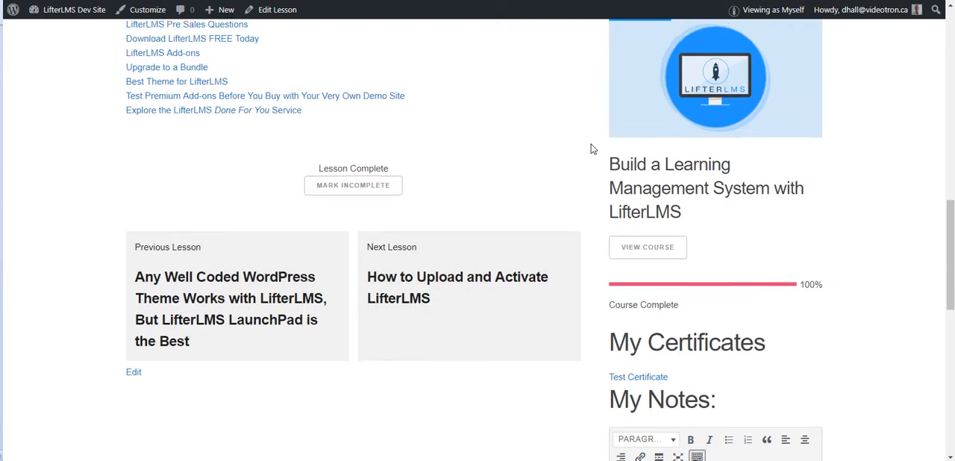
scroll(593, 149, "up", 1)
left_click(388, 315)
scroll(387, 319, "up", 10)
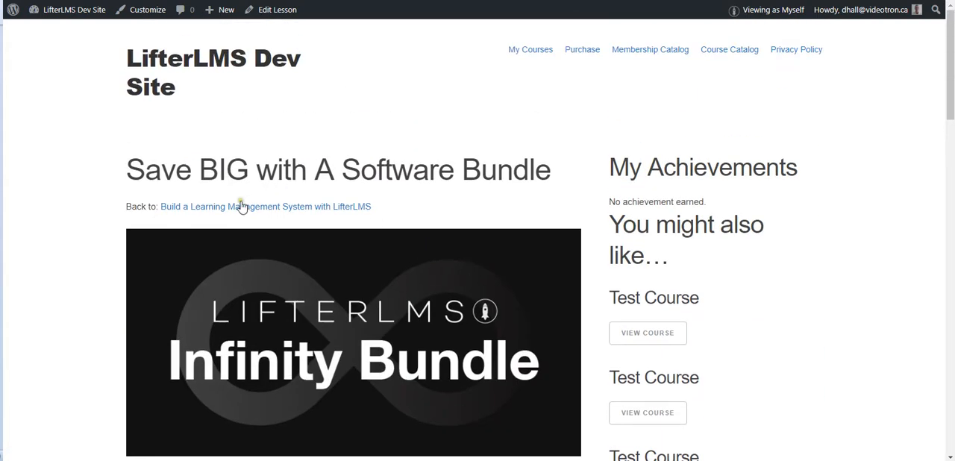
Step: Return to the "Build a Learning Management System with LifterLMS" course and open its "Why LifterLMS?" lesson
left_click(241, 207)
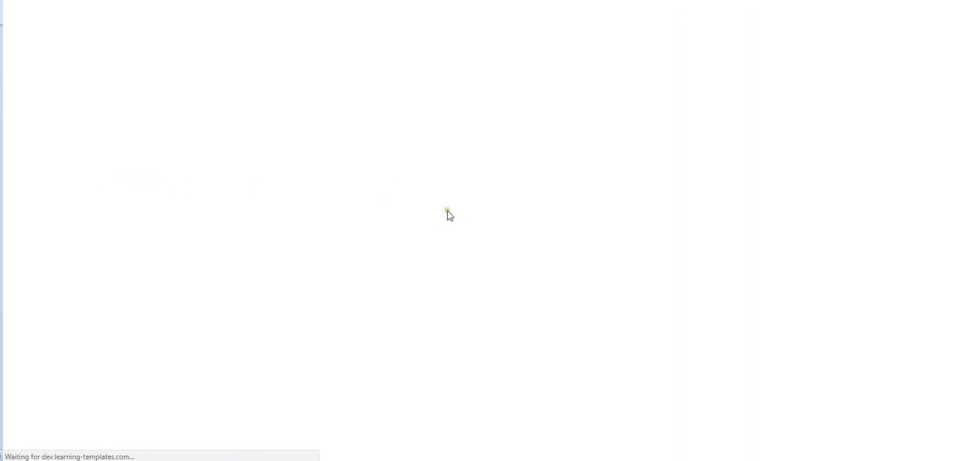
scroll(351, 195, "down", 5)
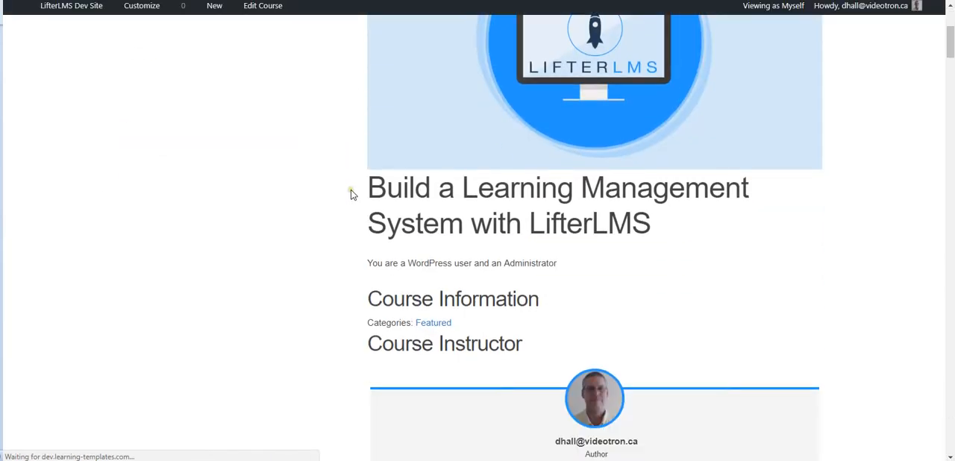
scroll(352, 194, "down", 2)
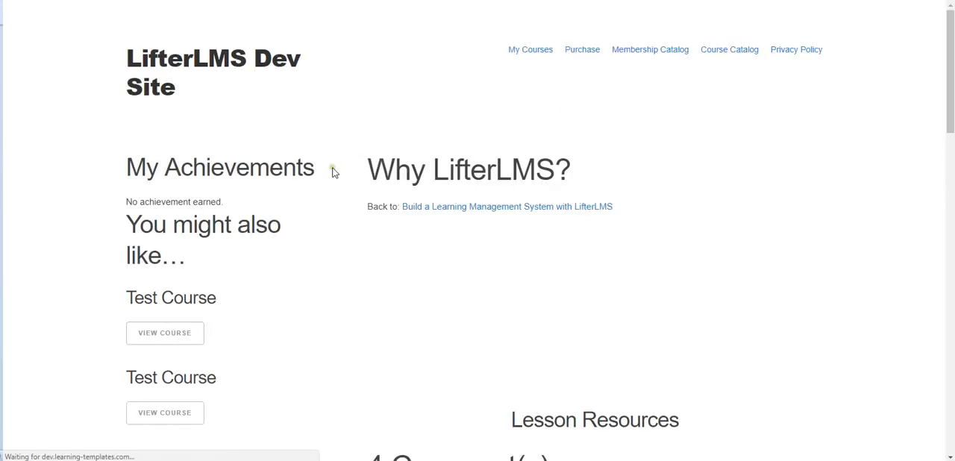
Step: Examine the sidebar widgets of the "Why LifterLMS?" lesson, from My Achievements down to My Competencies
scroll(335, 185, "down", 2)
scroll(335, 185, "down", 10)
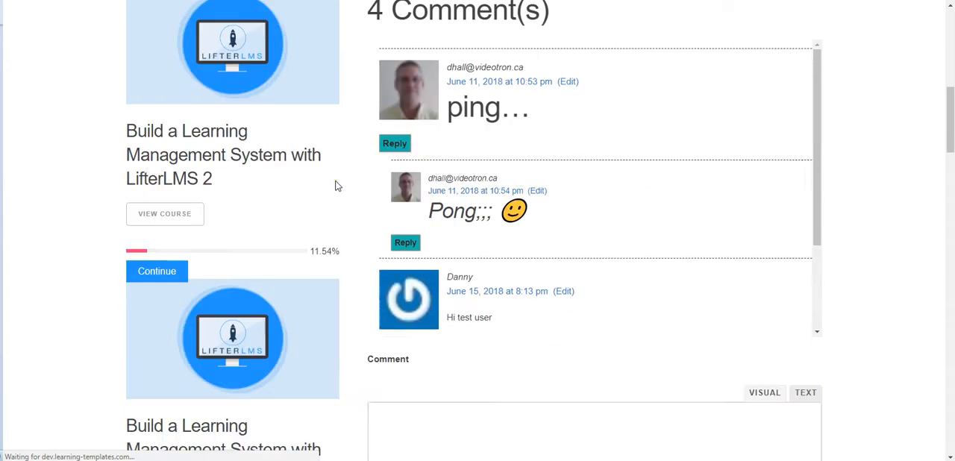
scroll(348, 181, "down", 3)
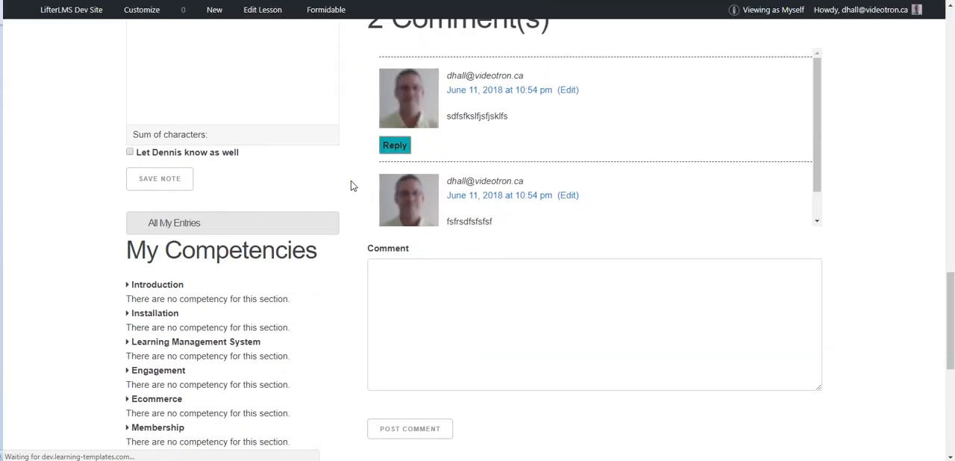
scroll(352, 184, "down", 4)
scroll(349, 184, "up", 10)
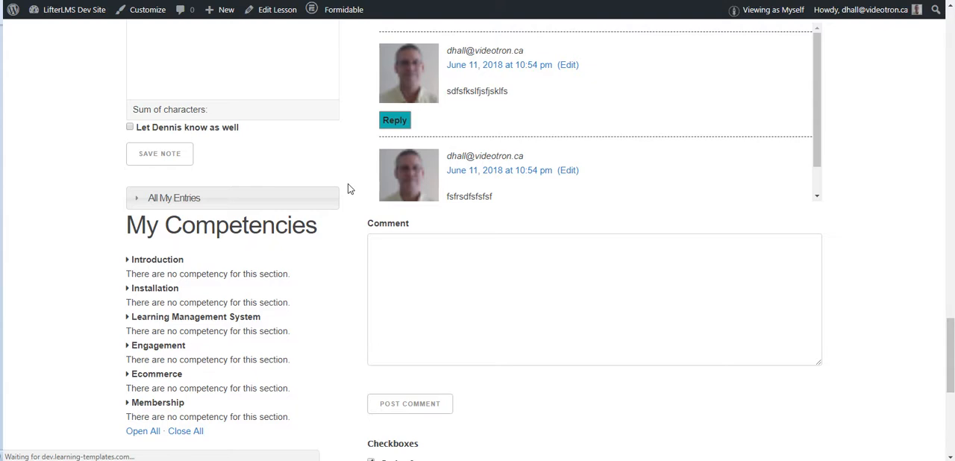
scroll(348, 189, "up", 15)
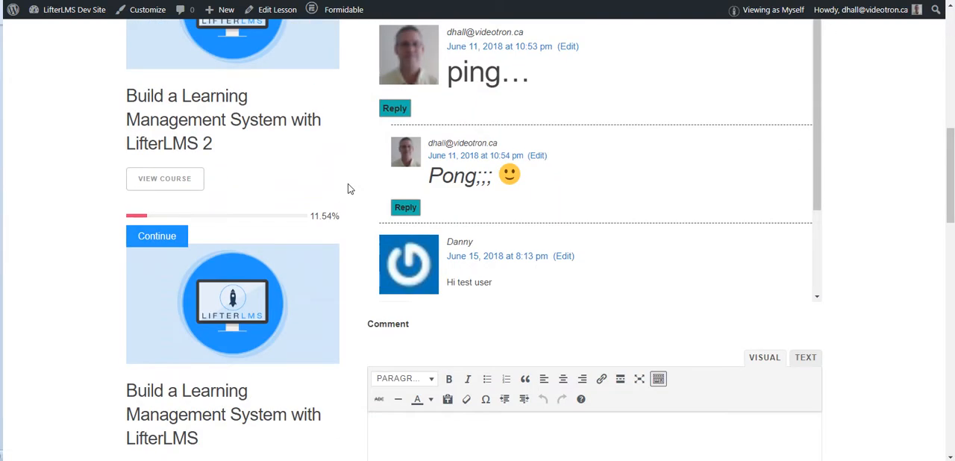
scroll(338, 98, "up", 2)
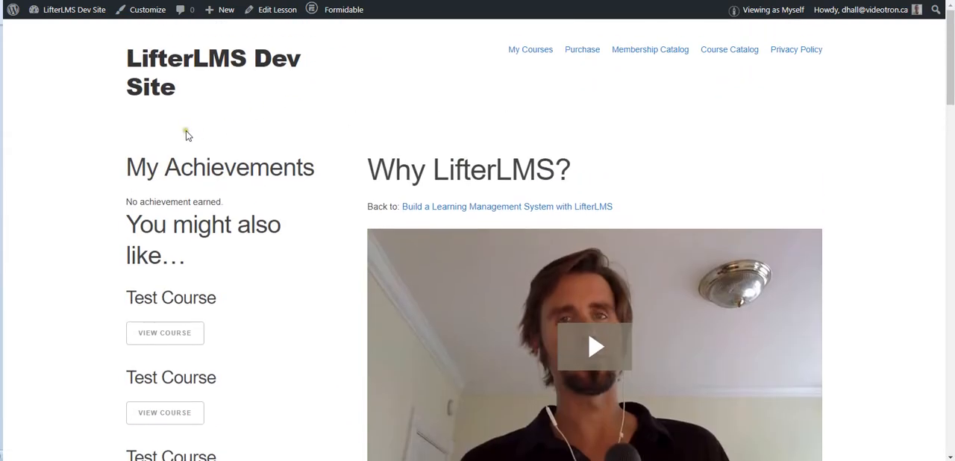
Step: Open the "Why LifterLMS?" lesson for editing and title a new dynamic sidebar widget "My Widget"
left_click(274, 9)
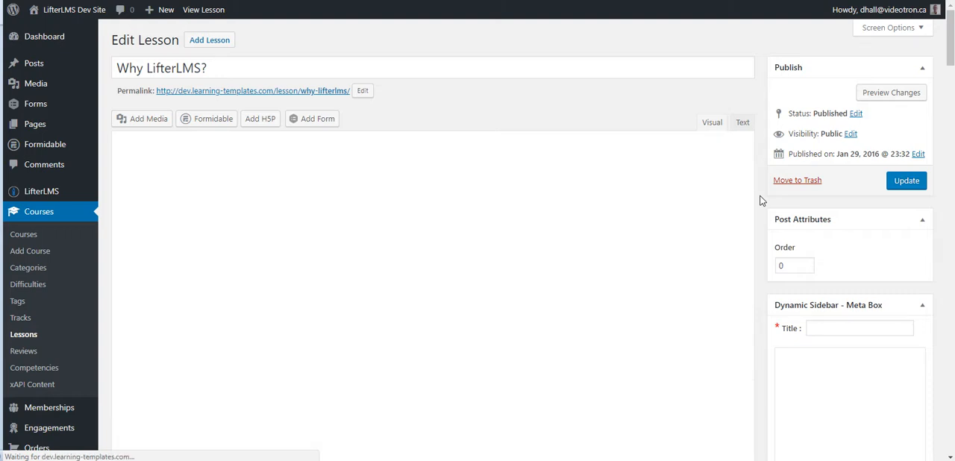
scroll(760, 200, "down", 3)
left_click(823, 91)
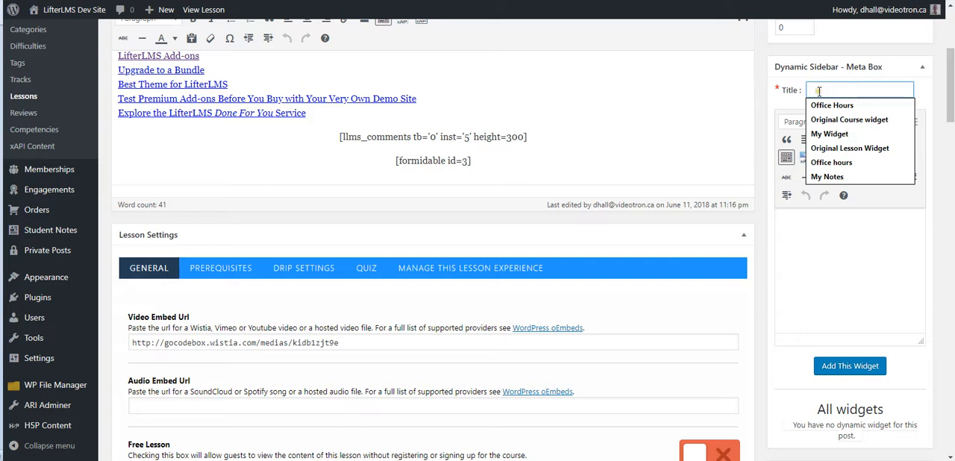
type("my w")
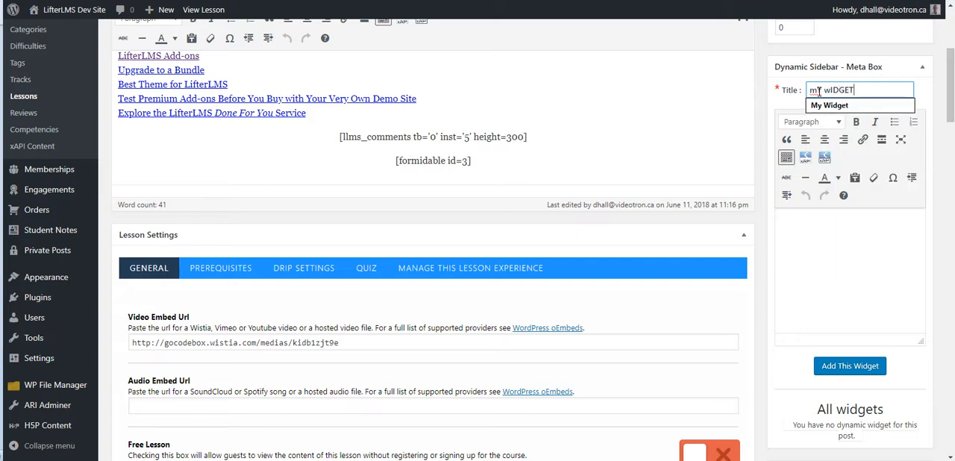
left_click_drag(869, 91, 791, 91)
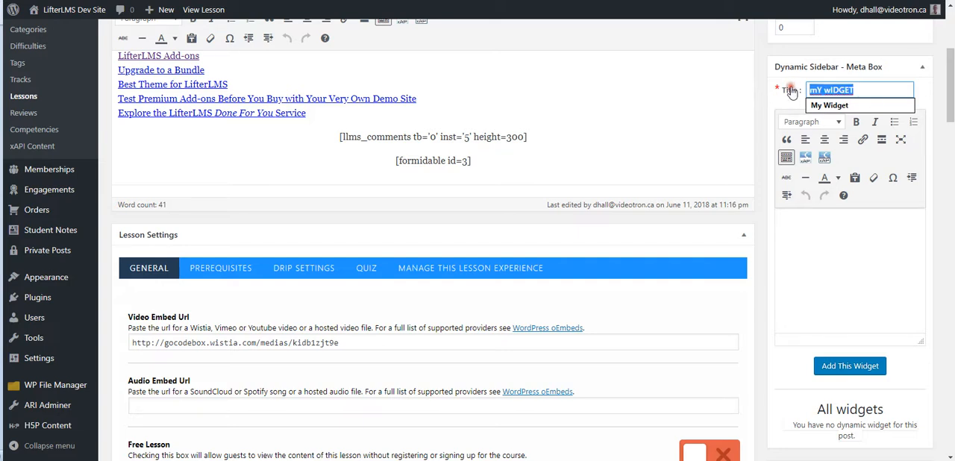
type("My Widget")
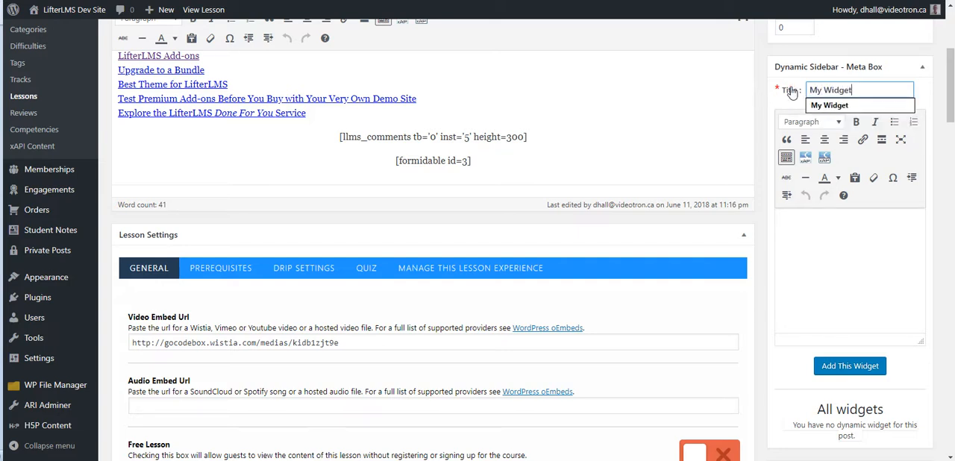
Step: Fill the widget with "This is my widget" as green Heading 3 text and add it to the lesson
left_click(815, 232)
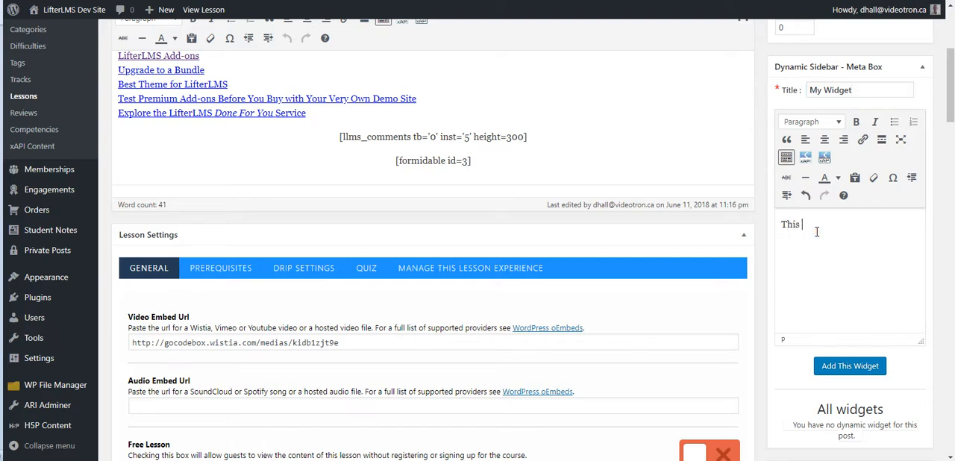
type("This is my widget")
left_click_drag(871, 227, 776, 241)
left_click(837, 179)
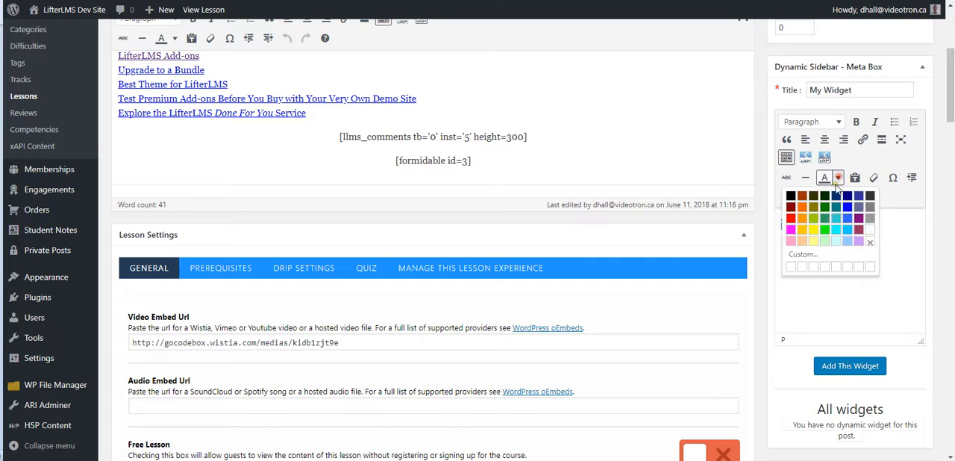
left_click(824, 218)
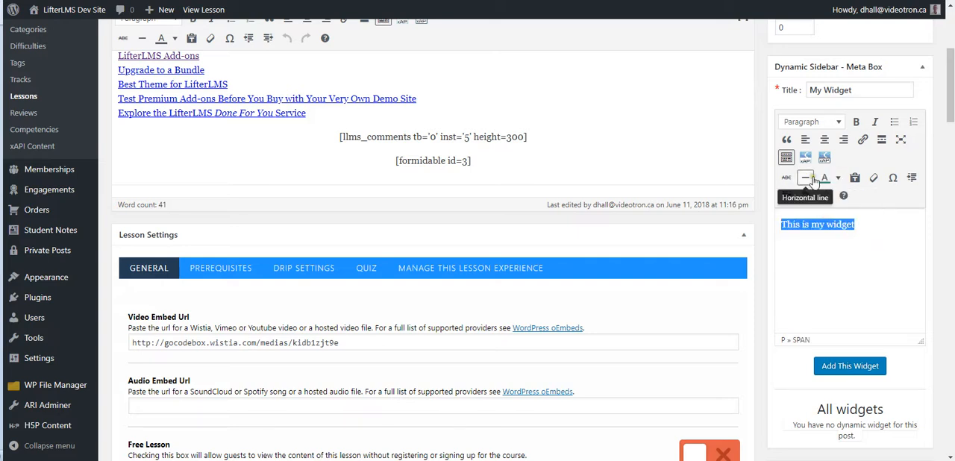
left_click(839, 124)
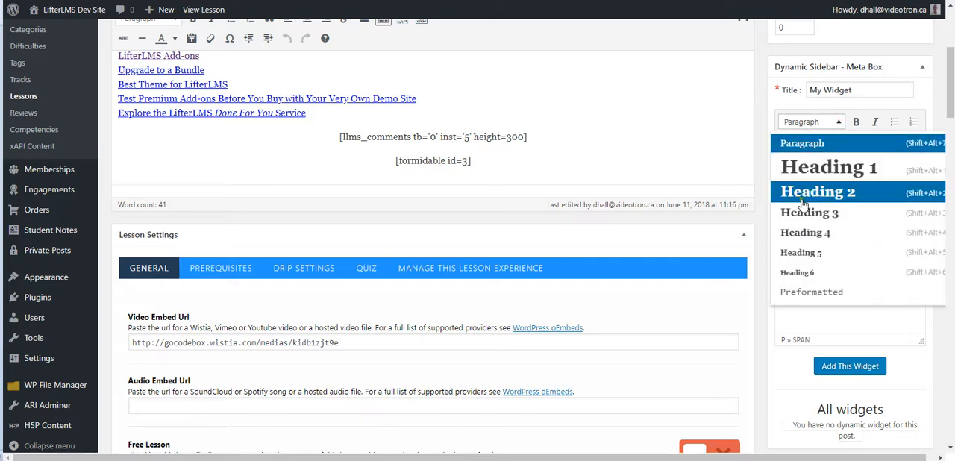
left_click(813, 212)
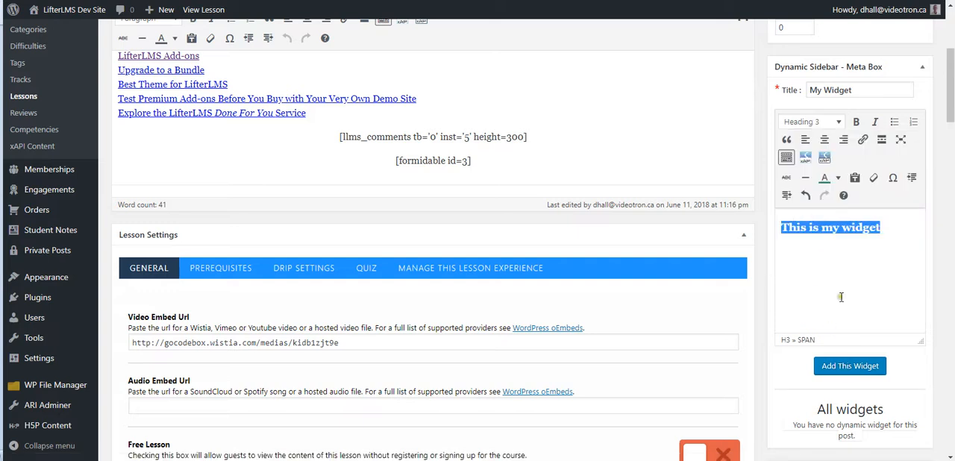
left_click(849, 366)
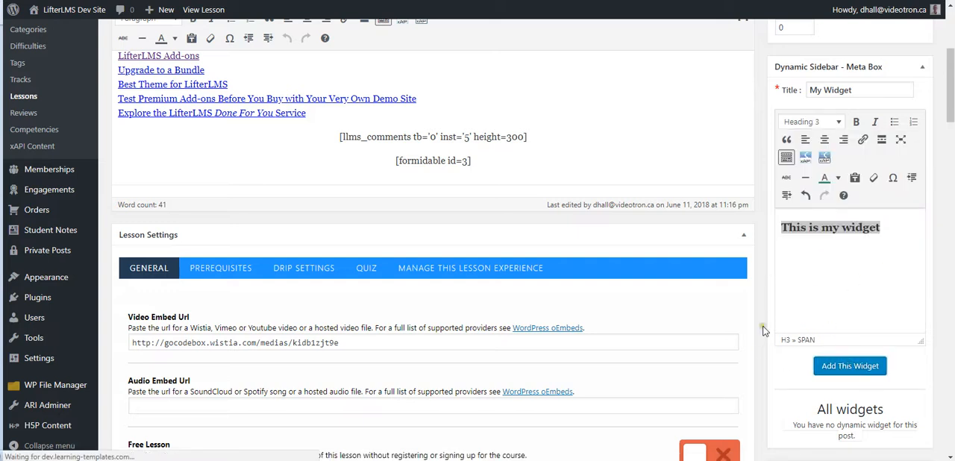
scroll(759, 320, "down", 3)
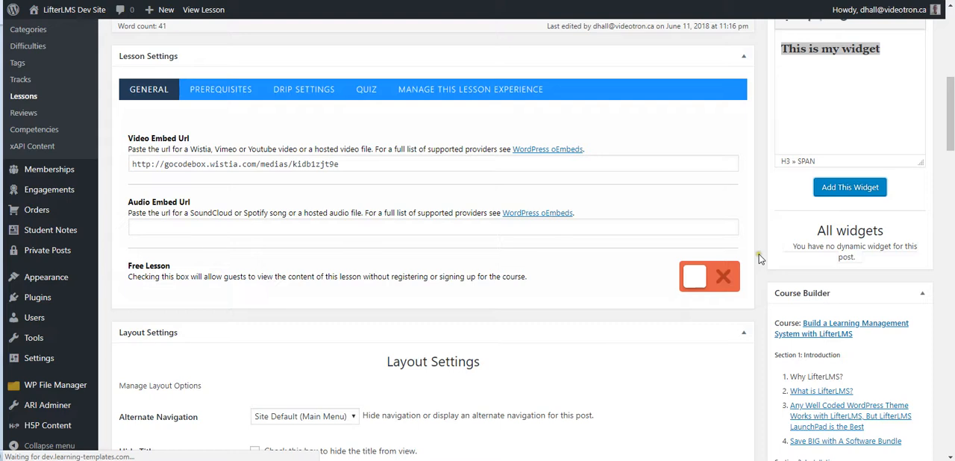
scroll(760, 257, "up", 3)
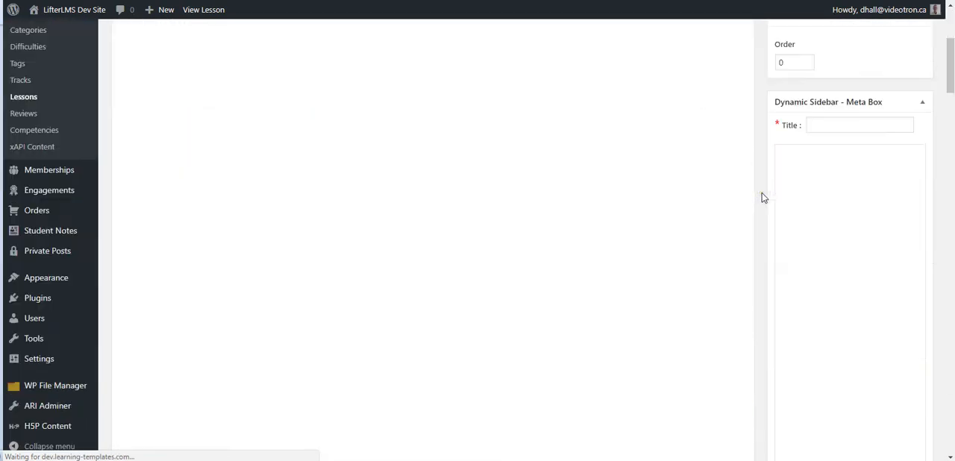
Step: Append the line "This is my edit." below the heading in the existing My Widget and update the lesson
scroll(760, 168, "down", 2)
left_click(889, 187)
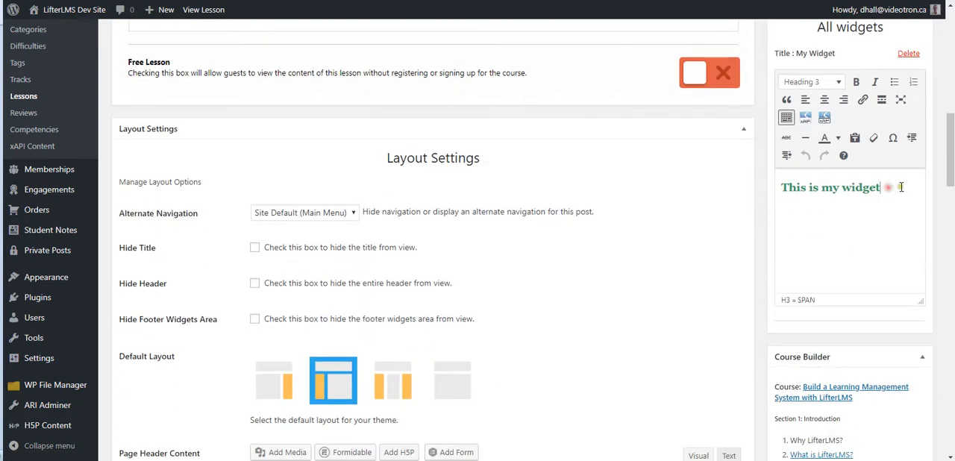
key("Return")
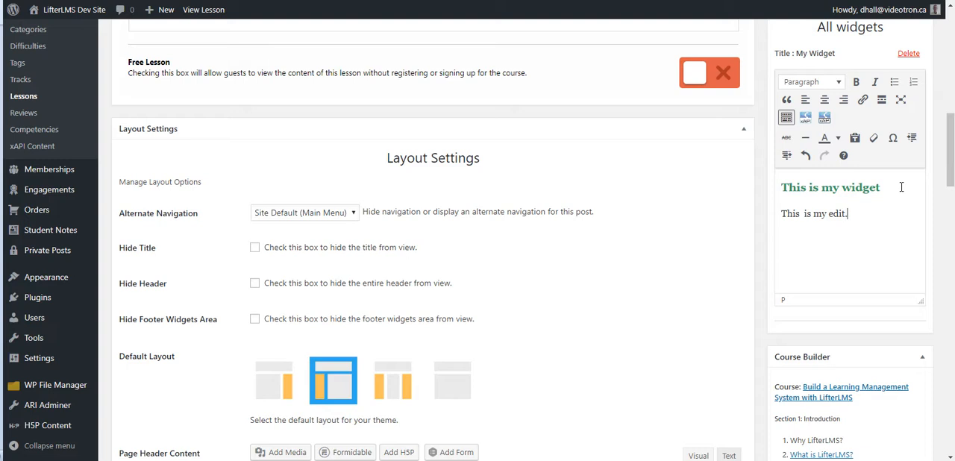
scroll(755, 201, "up", 10)
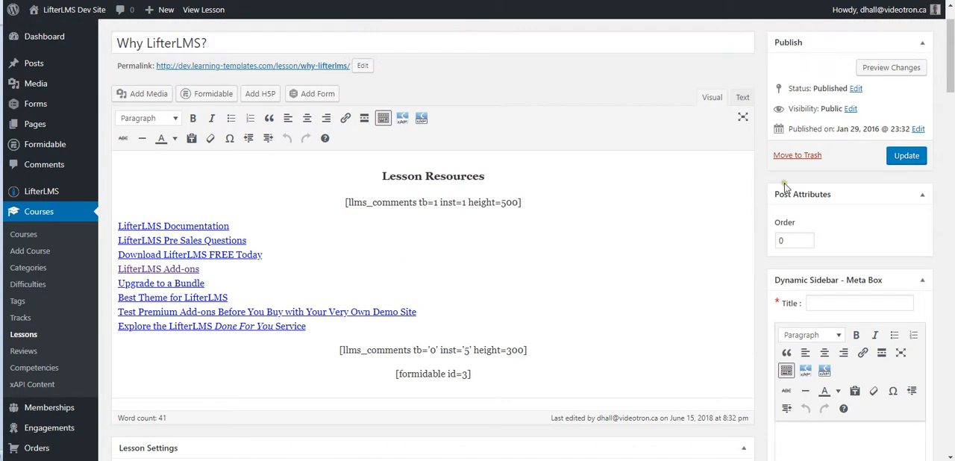
left_click(907, 155)
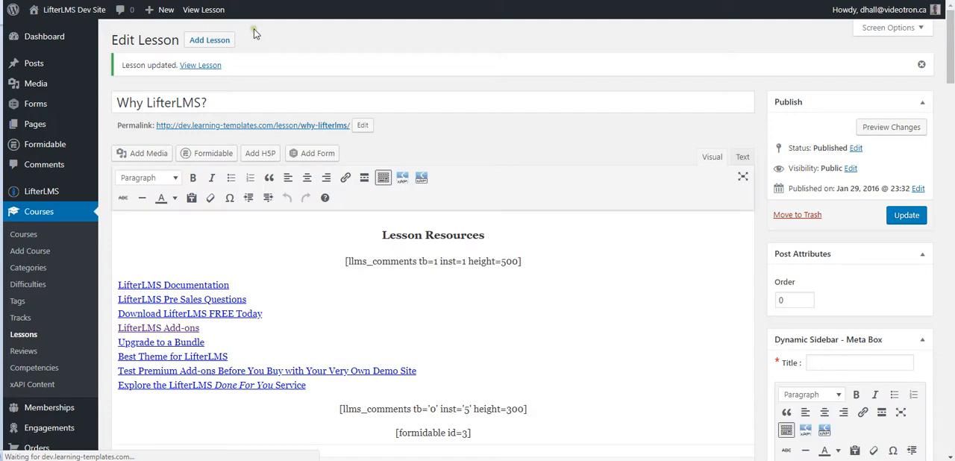
Step: View the updated lesson on the site and check My Widget in its sidebar
left_click(209, 12)
scroll(206, 179, "down", 4)
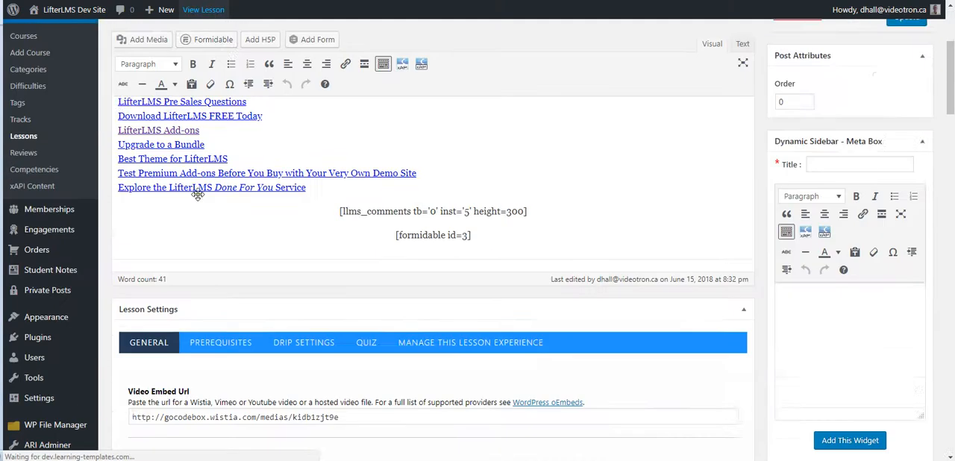
mouse_move(65, 283)
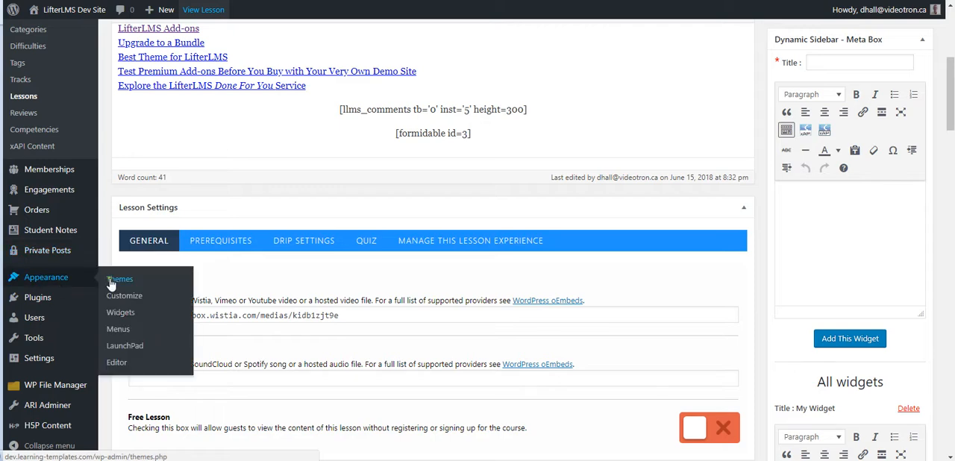
right_click(117, 314)
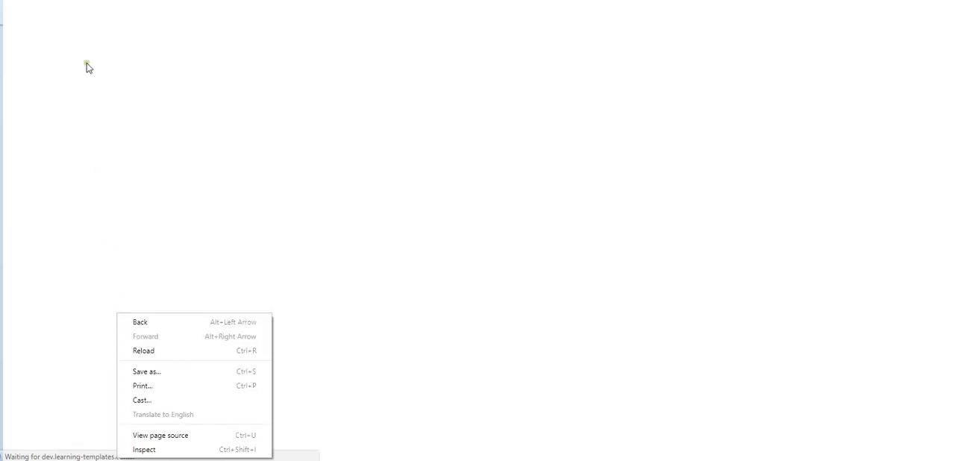
scroll(102, 112, "down", 15)
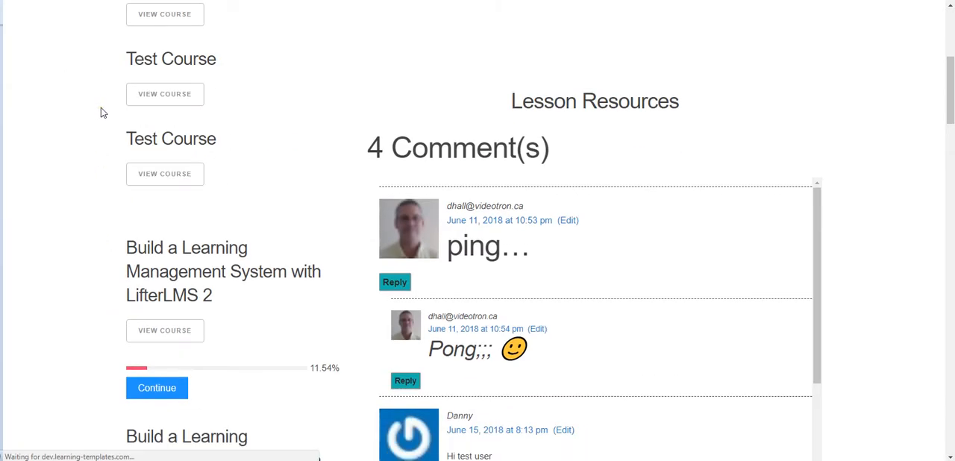
scroll(102, 112, "down", 3)
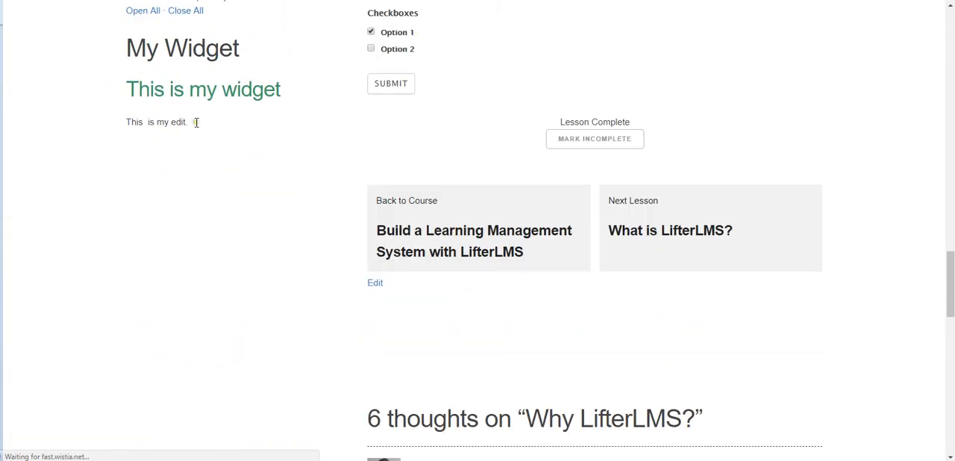
scroll(103, 130, "up", 6)
scroll(102, 132, "up", 10)
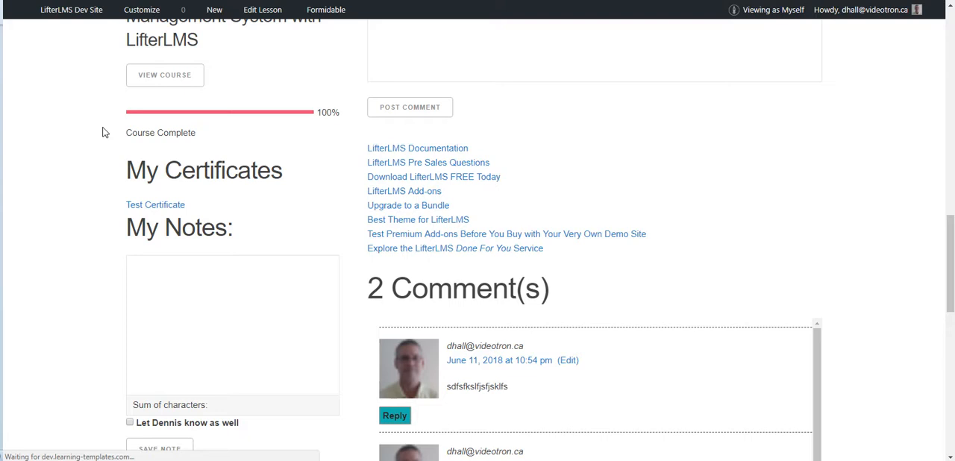
Step: Open the site's Widgets management page in a separate browser tab
left_click(62, 15)
right_click(60, 9)
key("Escape")
right_click(45, 62)
left_click(76, 72)
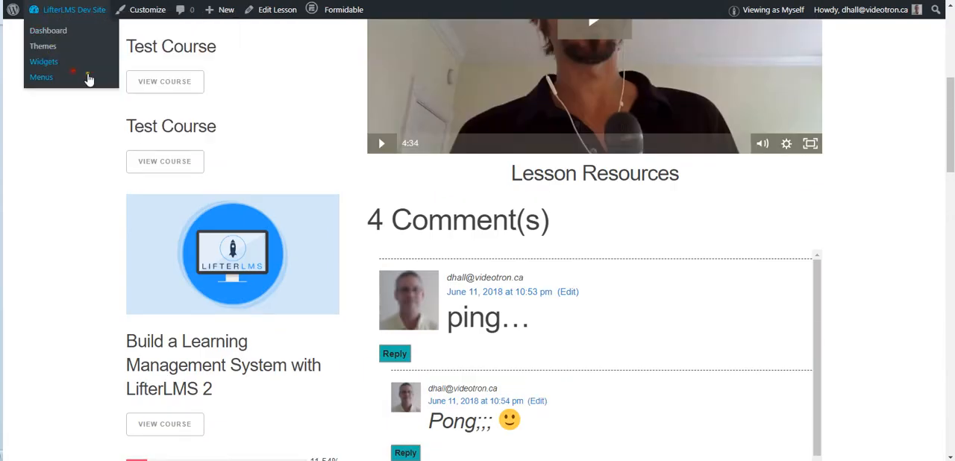
left_click(177, 1)
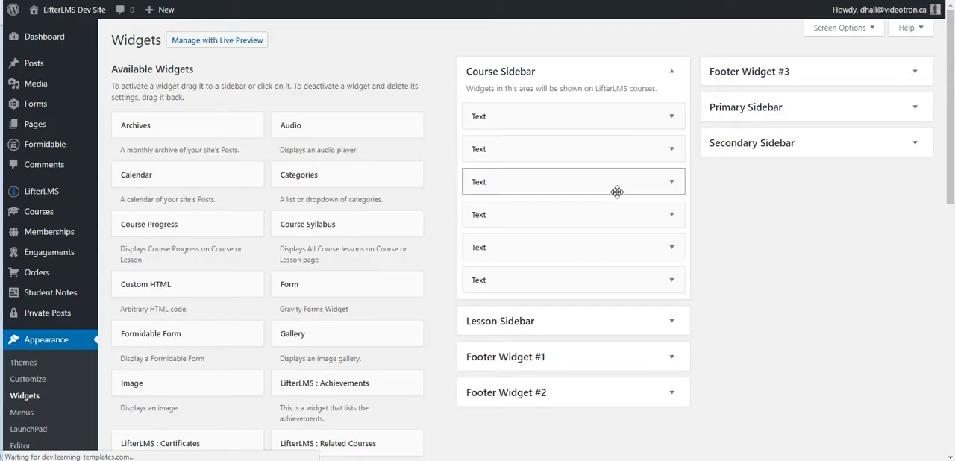
Step: Expand the Lesson Sidebar and move My Widget to the first place, above Office hours
left_click(632, 322)
scroll(731, 298, "down", 2)
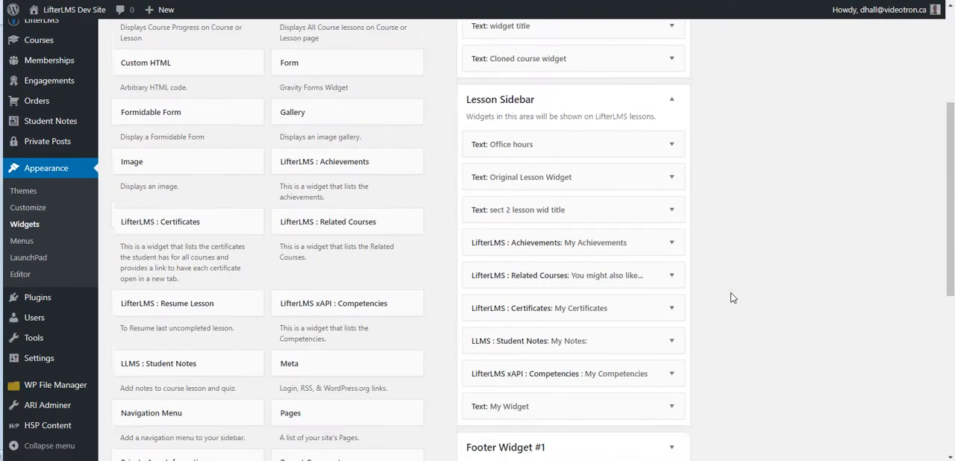
scroll(731, 297, "down", 1)
left_click_drag(556, 388, 570, 130)
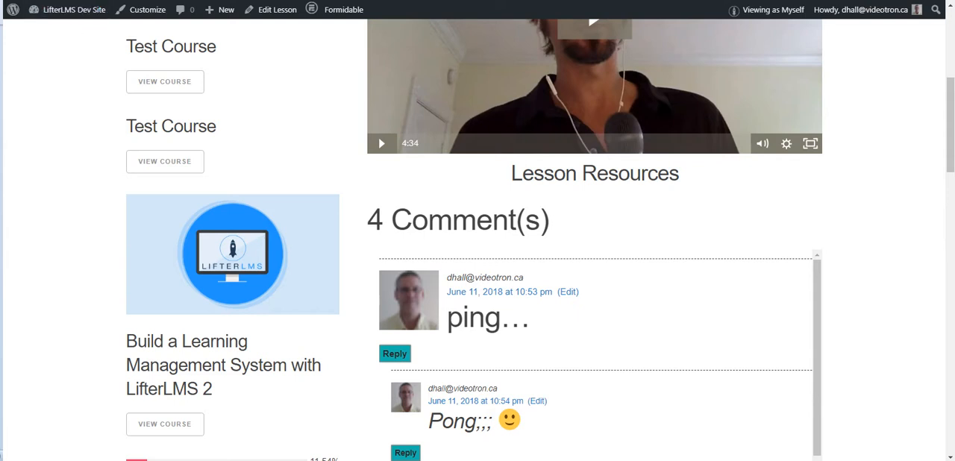
Step: Reload the lesson page to check the sidebar widget order, and return to the Widgets page
key("F5")
scroll(73, 73, "up", 4)
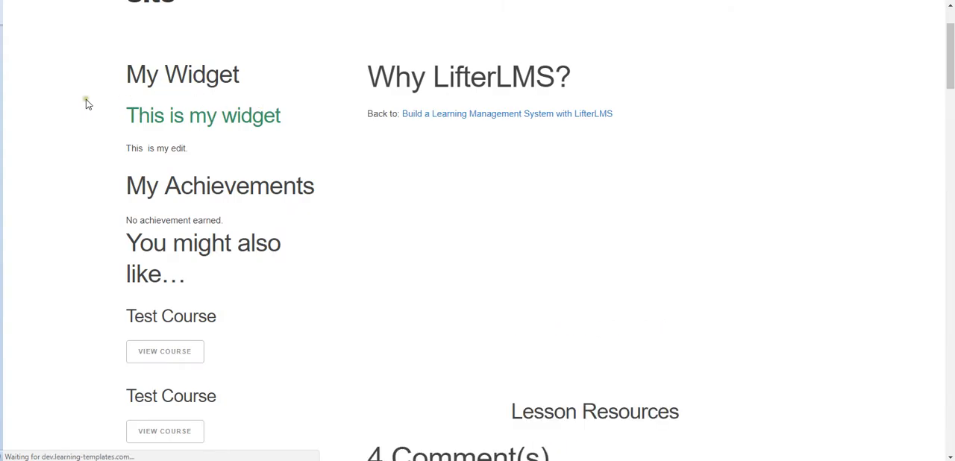
left_click(119, 1)
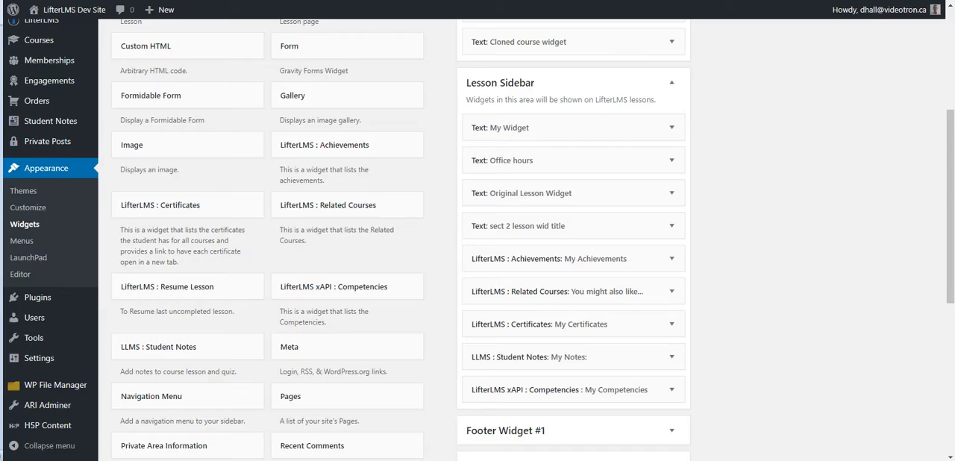
Step: Look over the Student Notes list and open the LifterLMS BackPack settings page
scroll(155, 212, "down", 2)
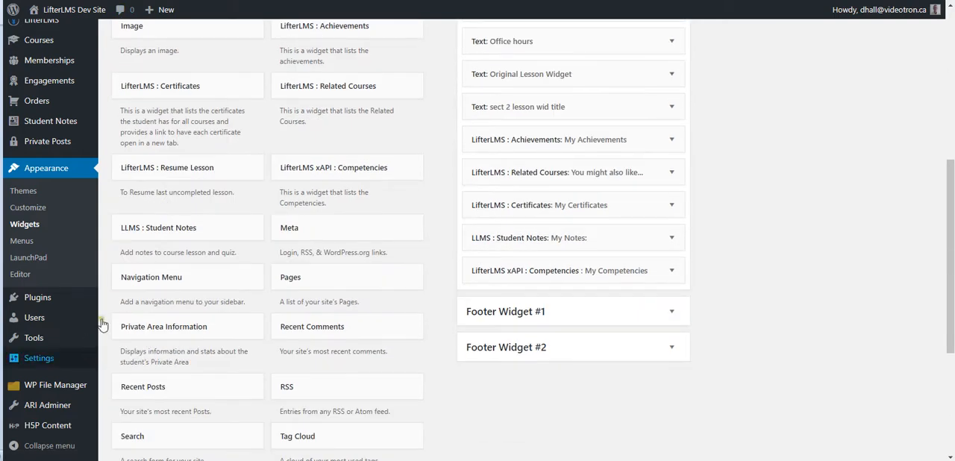
scroll(141, 169, "up", 2)
mouse_move(58, 246)
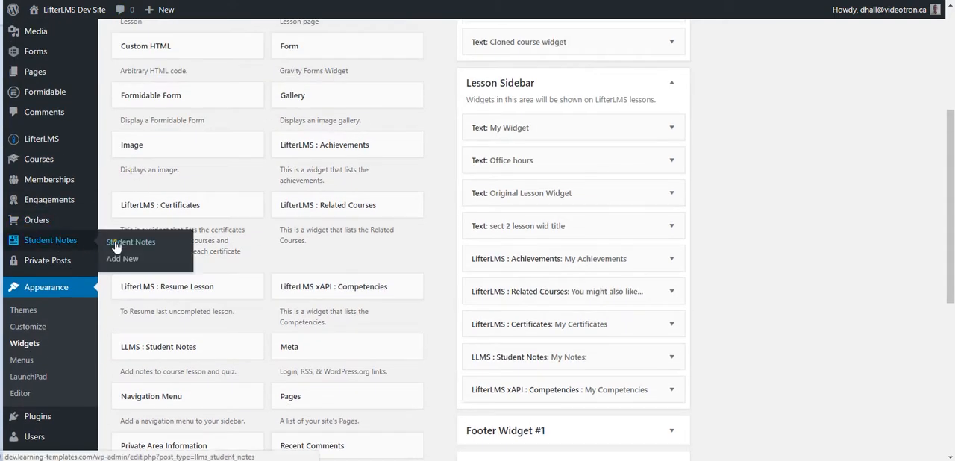
left_click(56, 246)
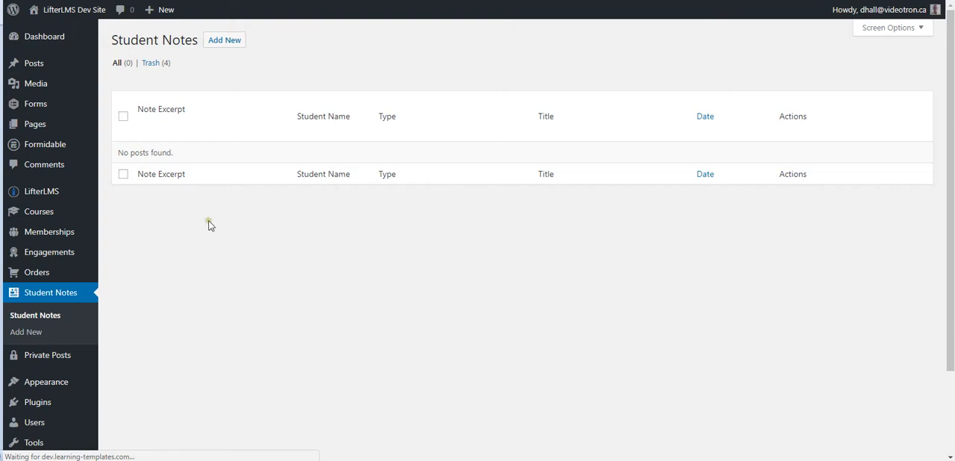
scroll(171, 217, "down", 3)
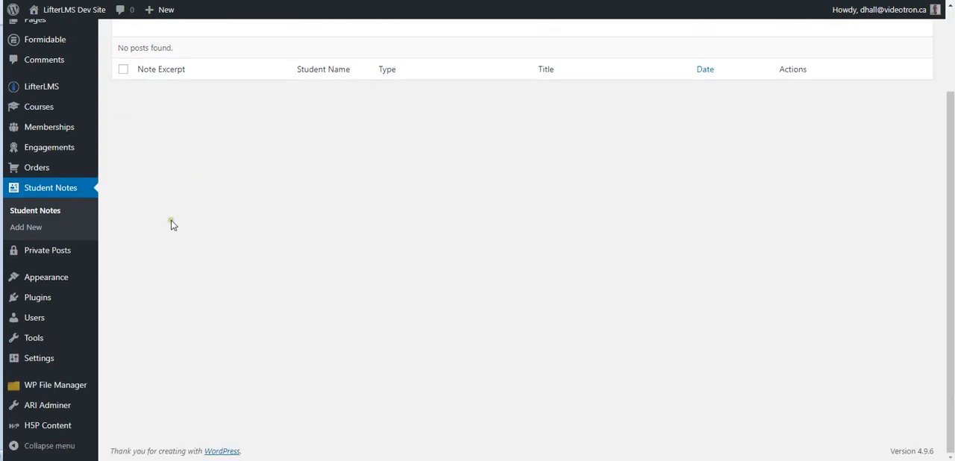
scroll(169, 209, "up", 3)
mouse_move(56, 191)
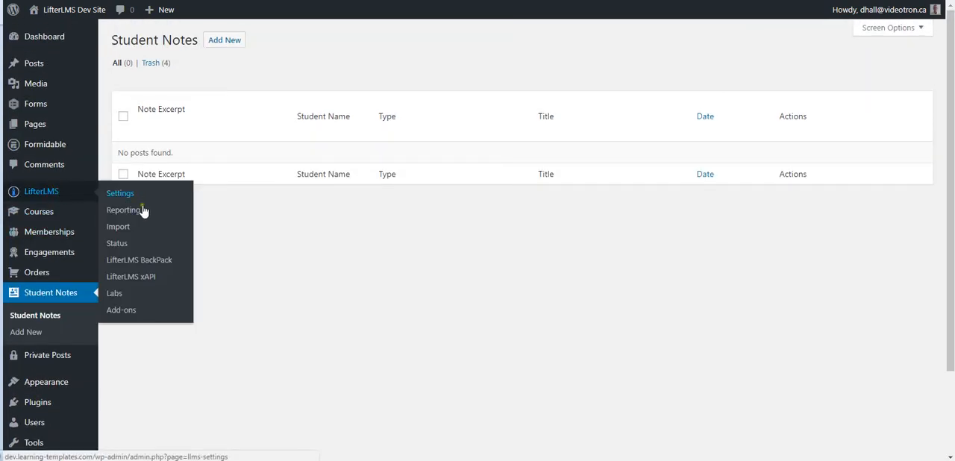
left_click(189, 269)
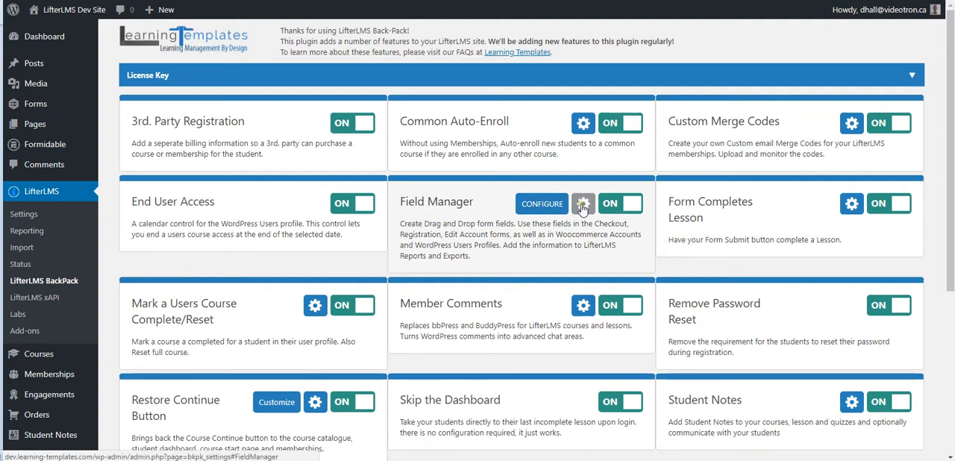
Step: Review the Field Manager settings for the enabled form types, save them and close the dialog
left_click(583, 207)
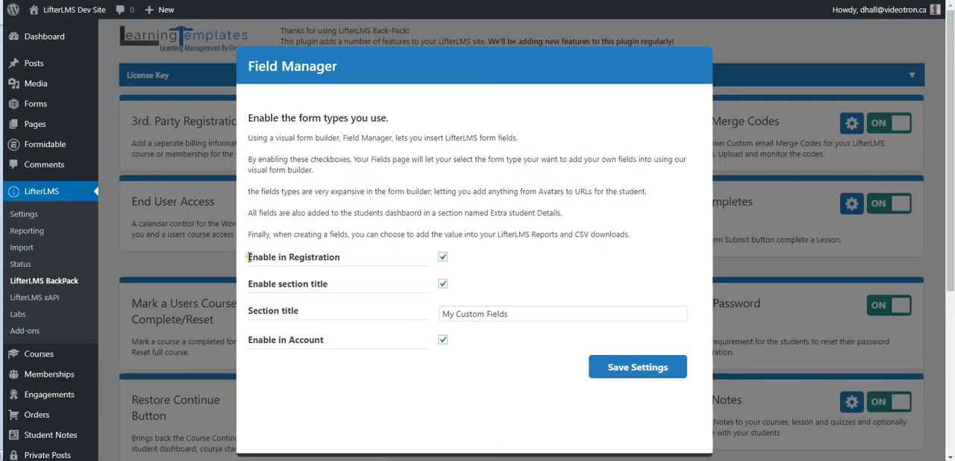
left_click_drag(249, 257, 346, 257)
left_click(366, 259)
left_click(635, 367)
left_click(719, 328)
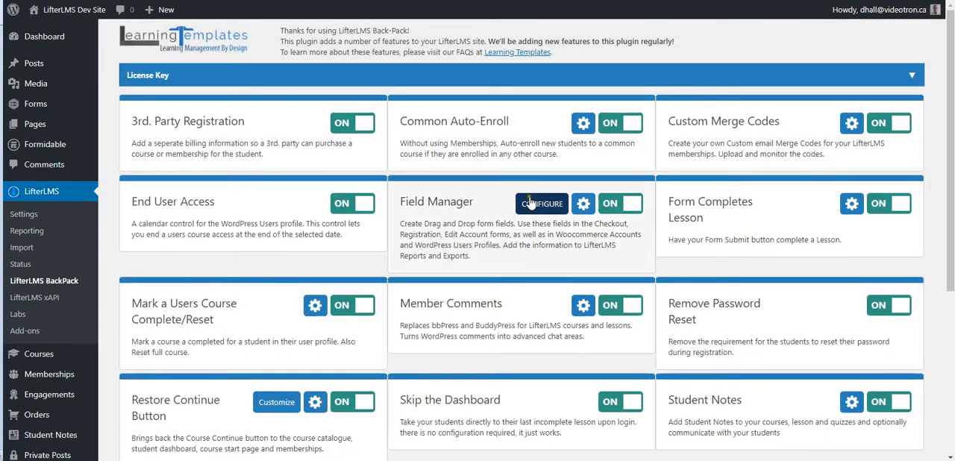
Step: Open the Field Manager configuration and load the Edit Account form as the target form
left_click(531, 204)
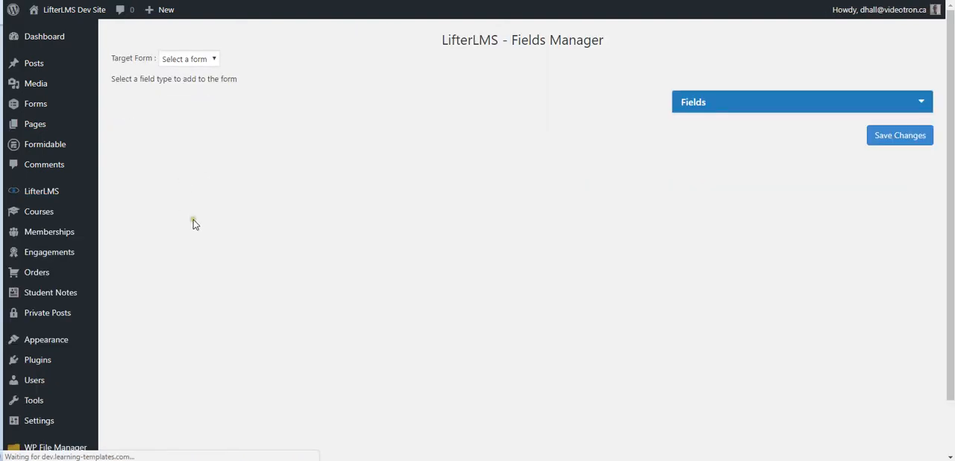
left_click(213, 63)
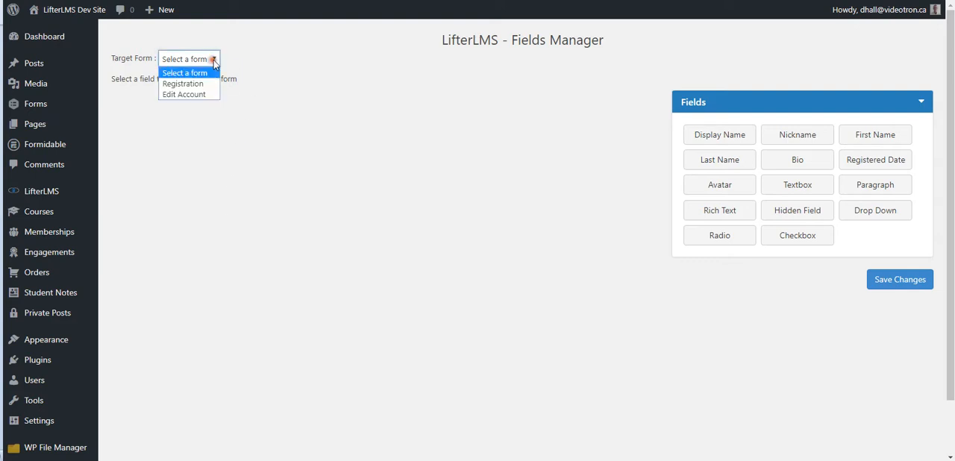
left_click(191, 95)
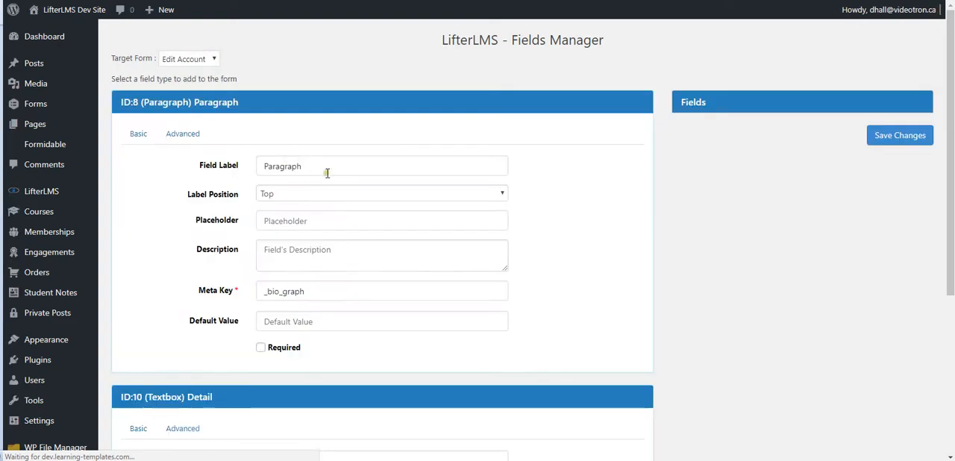
Step: Set the paragraph field's label to "My Paragraph Field" and look over its advanced options
left_click(318, 166)
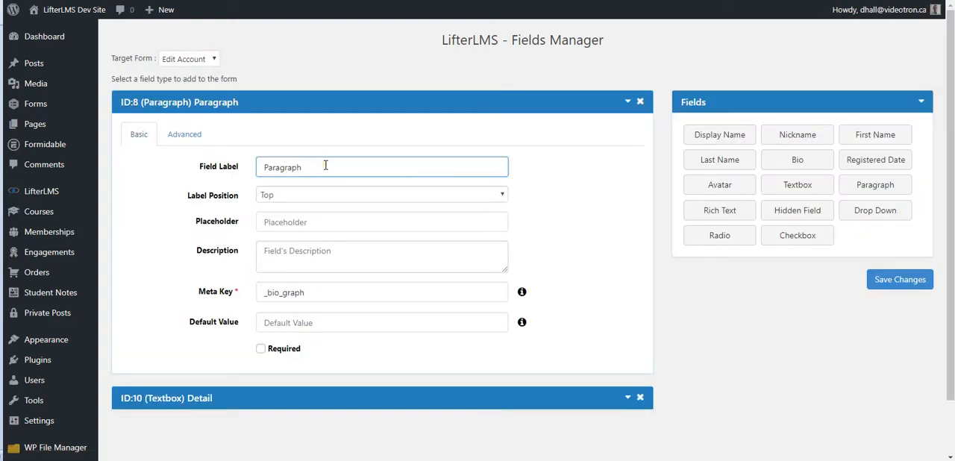
double_click(325, 166)
type("My")
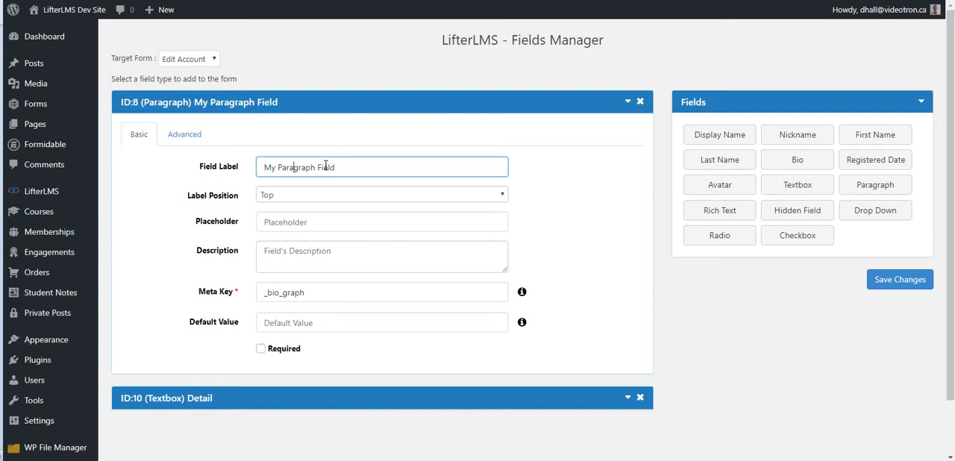
left_click(185, 134)
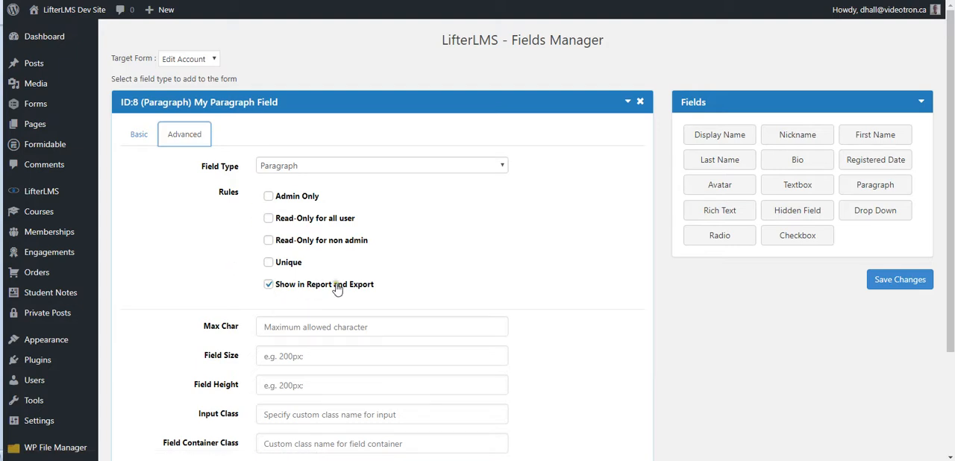
left_click(135, 135)
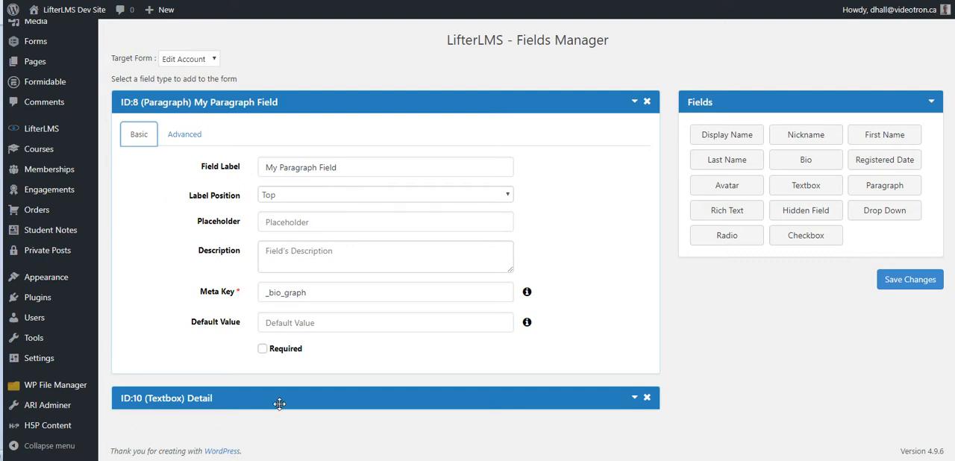
Step: Expand the Detail textbox field, check its advanced rules and save the form's changes
left_click(634, 398)
scroll(477, 372, "down", 3)
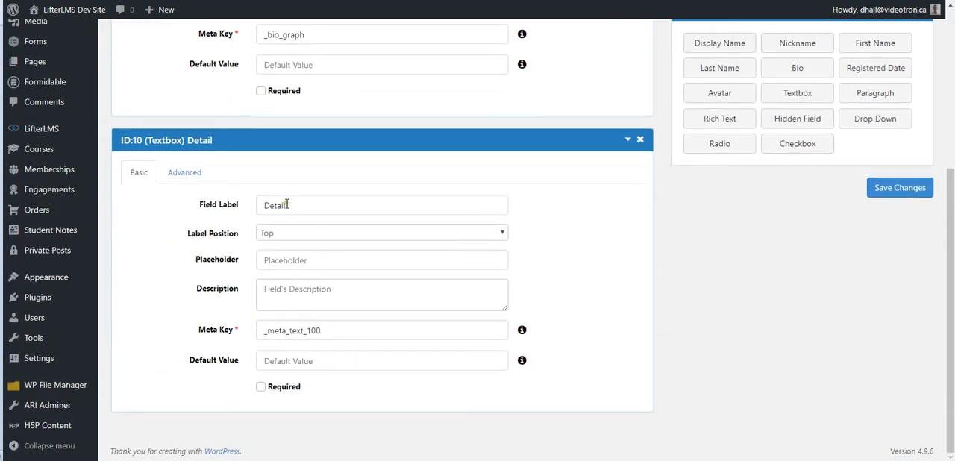
left_click(184, 172)
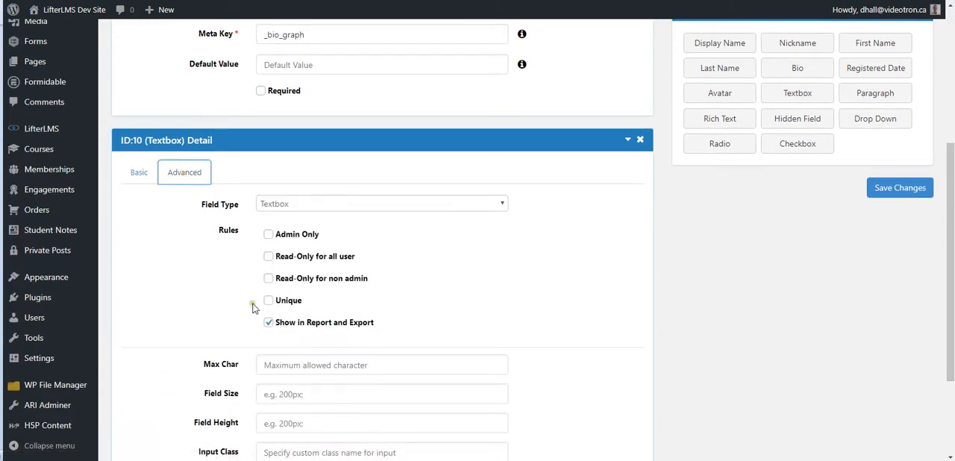
left_click(901, 188)
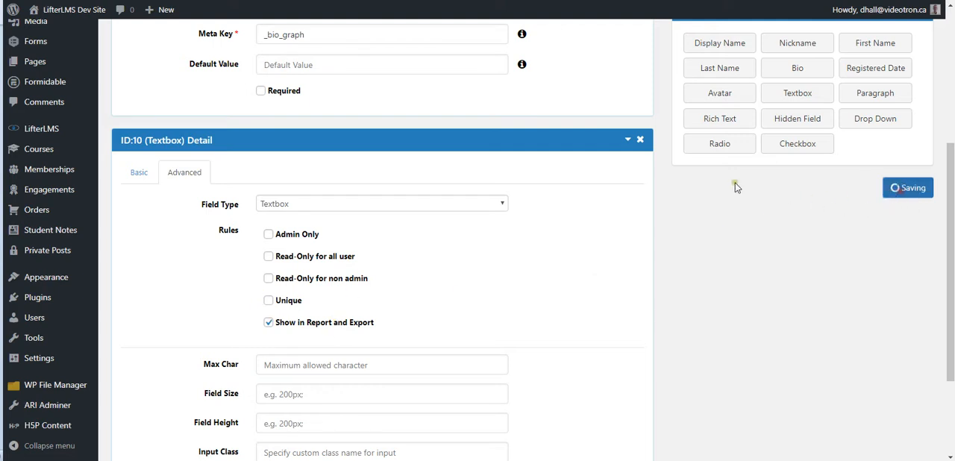
Step: Open the LifterLMS student report and examine the custom field columns, including My Paragraph Field, Detail, Pick a color, My Bio and Checkbox
mouse_move(60, 128)
left_click(121, 150)
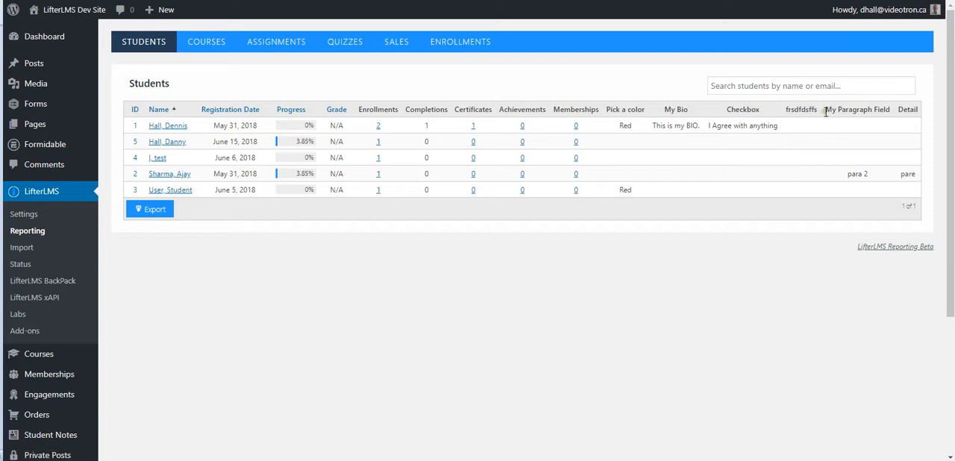
left_click_drag(825, 112, 934, 125)
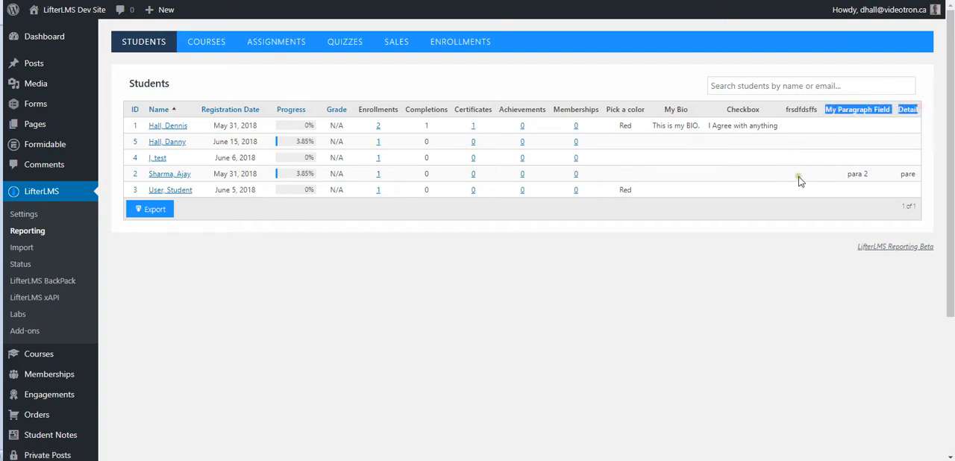
left_click(769, 234)
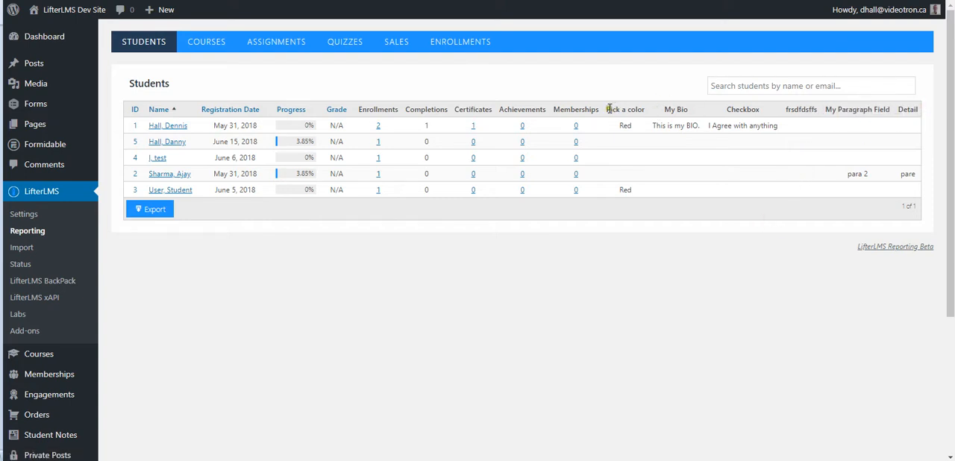
left_click_drag(608, 109, 773, 119)
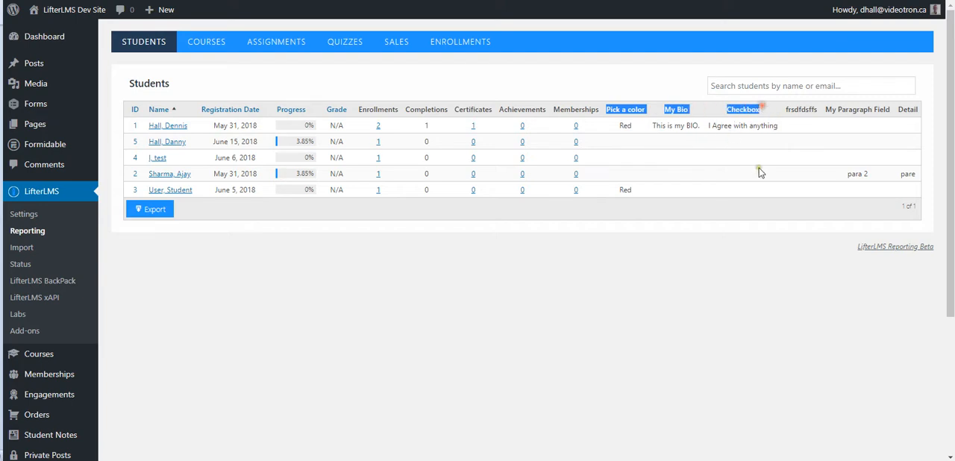
left_click(712, 254)
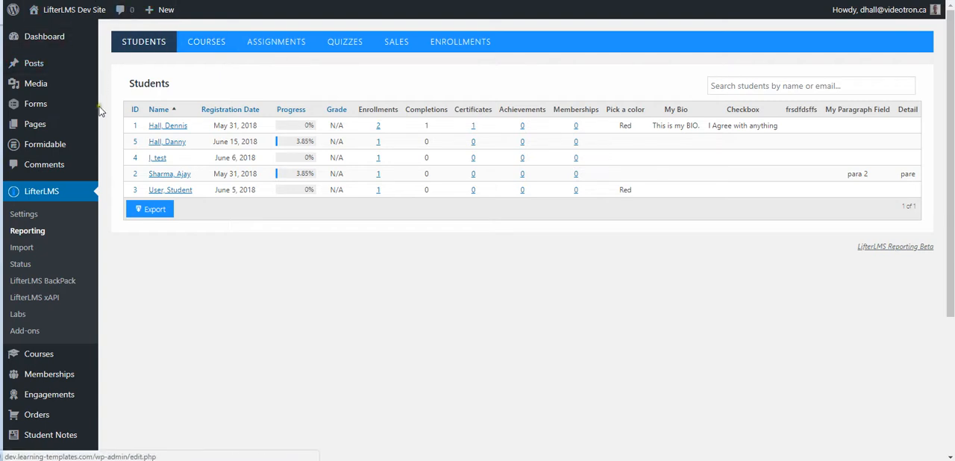
Step: Return to the LifterLMS BackPack settings and open the Style My Courses section of the student dashboard customization
scroll(90, 179, "down", 3)
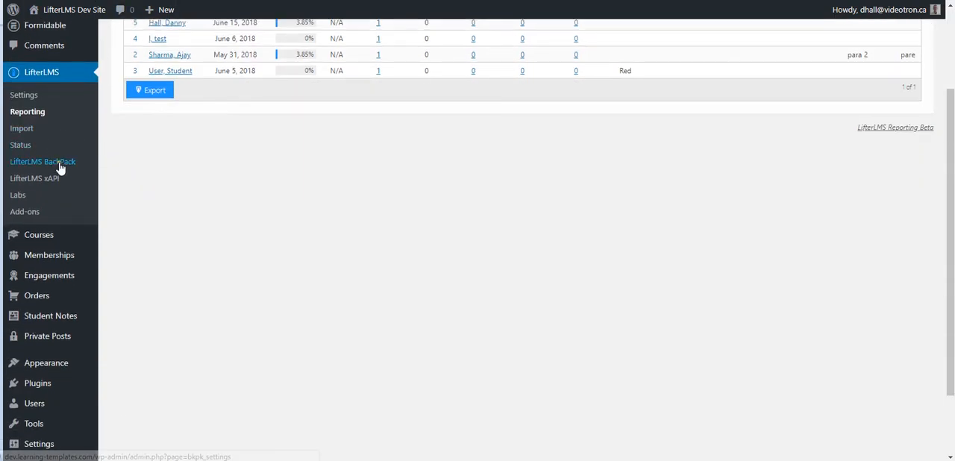
left_click(60, 162)
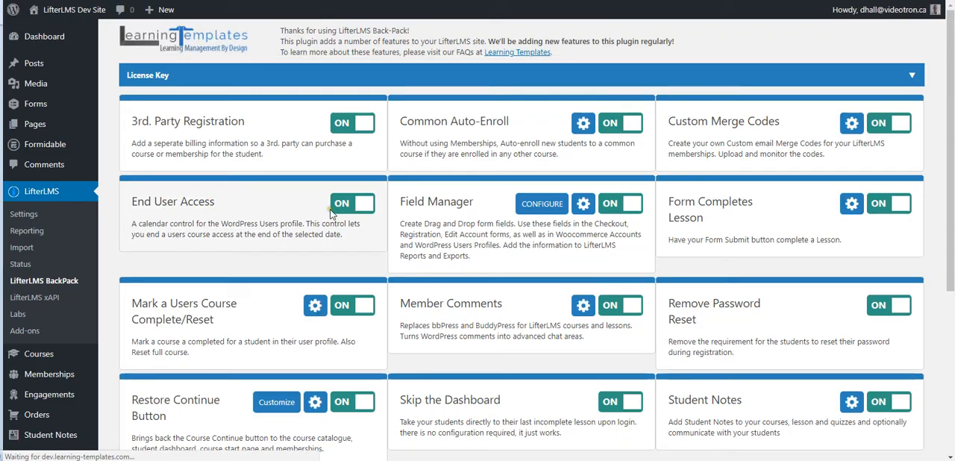
scroll(445, 206, "down", 5)
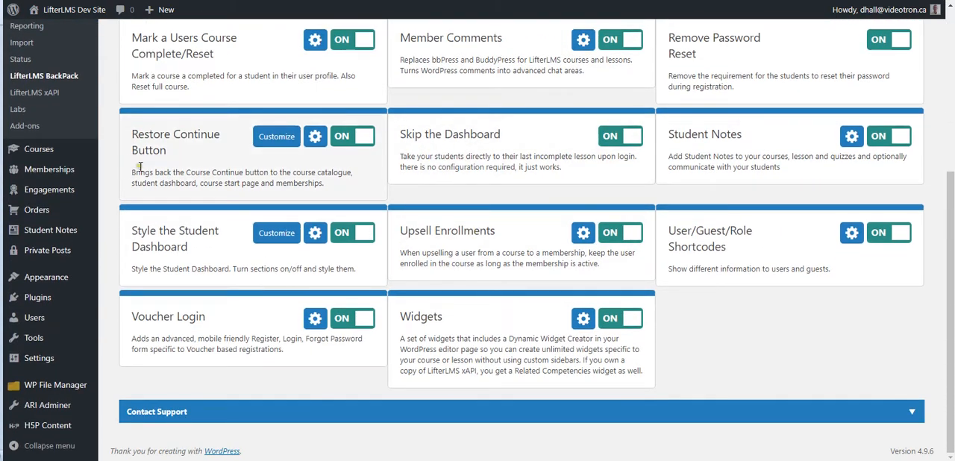
left_click(277, 233)
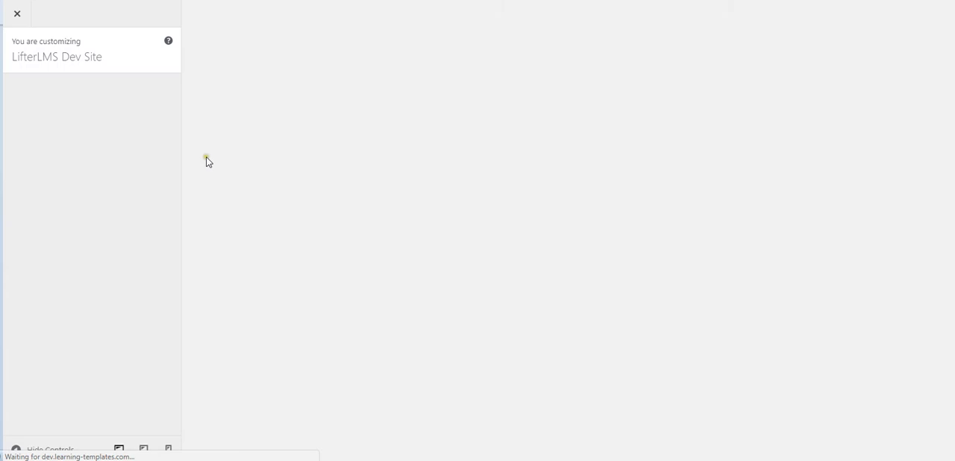
left_click(138, 91)
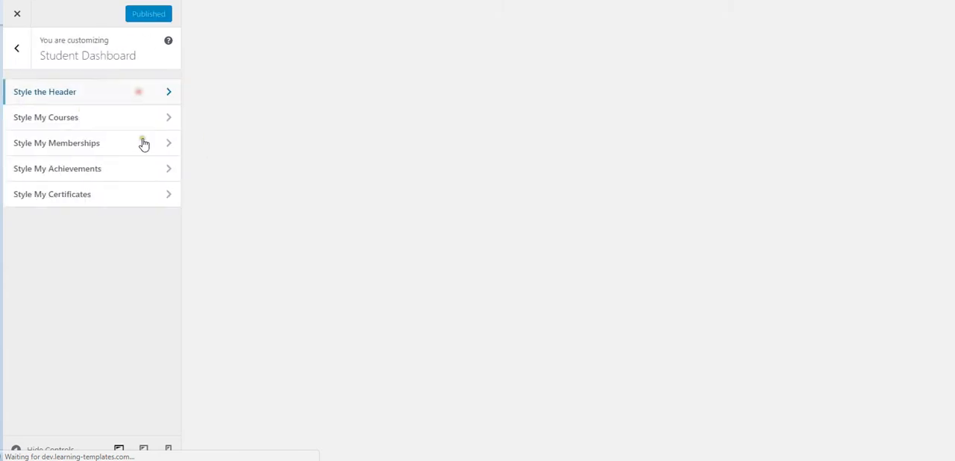
left_click(86, 117)
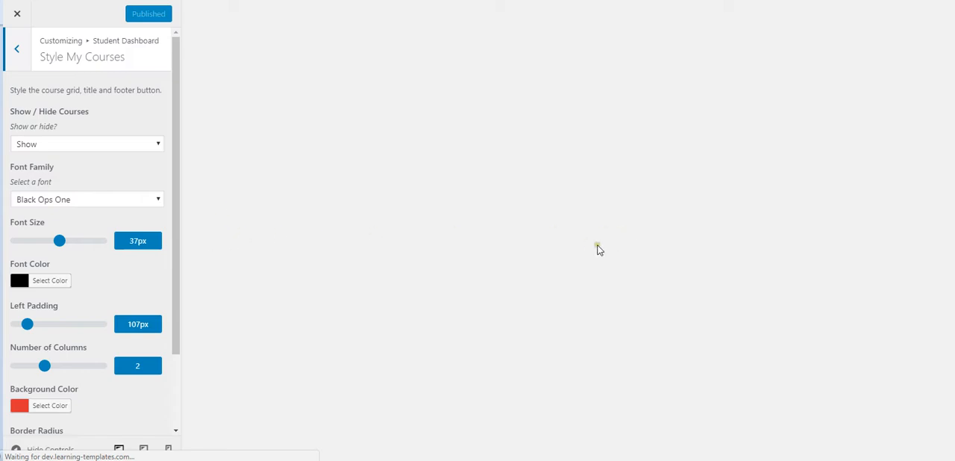
Step: Try the My Courses grid with 3, 4, 1 and 2 columns in the live preview
scroll(443, 245, "down", 3)
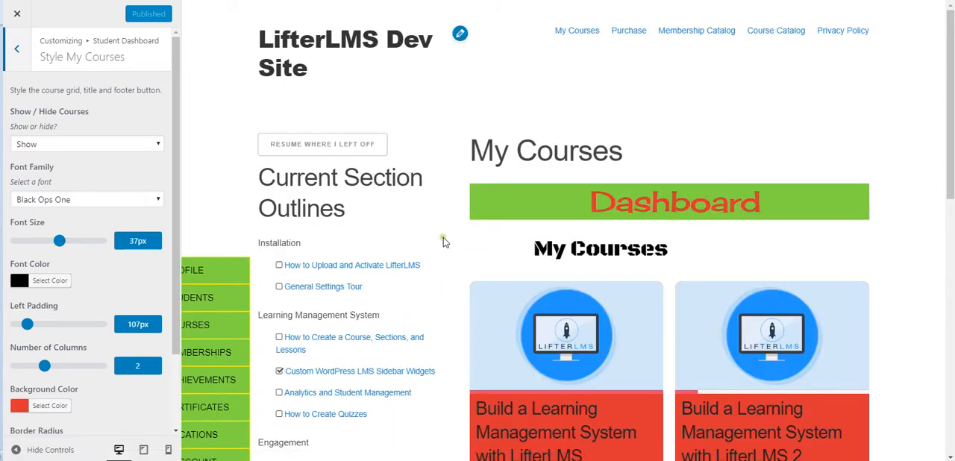
scroll(440, 241, "down", 2)
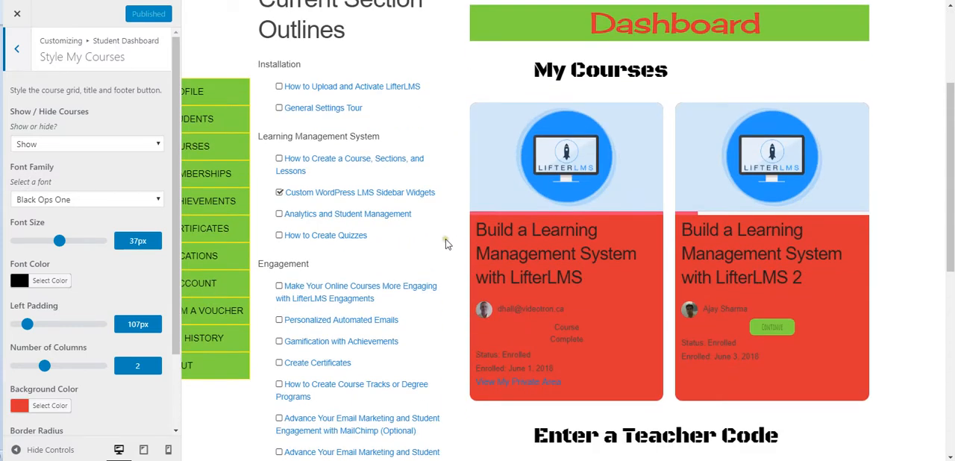
scroll(446, 243, "down", 1)
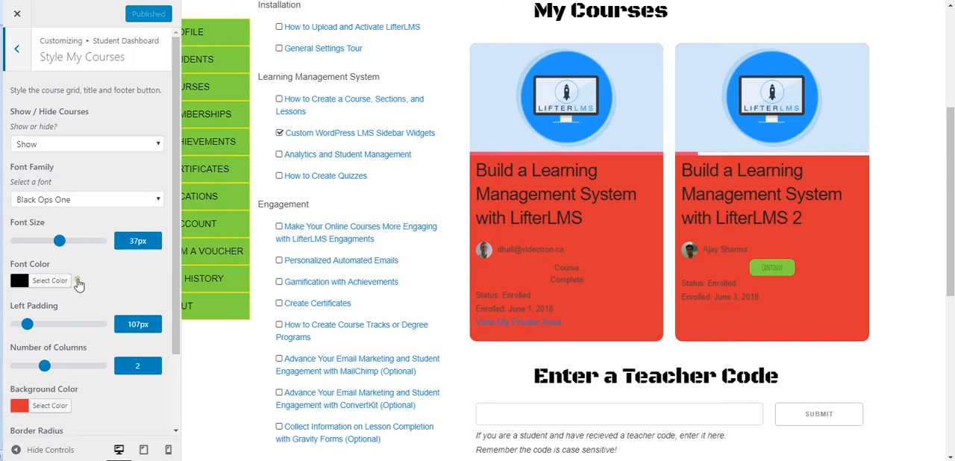
scroll(68, 277, "down", 2)
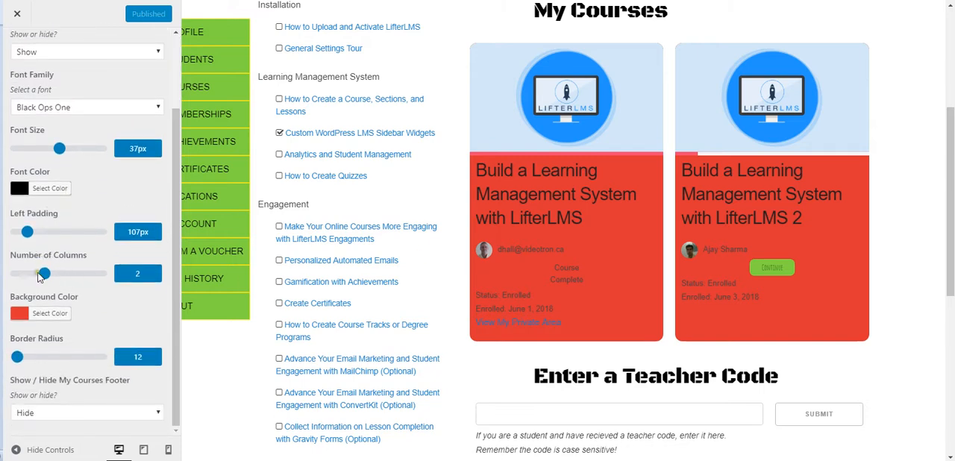
left_click_drag(45, 274, 71, 276)
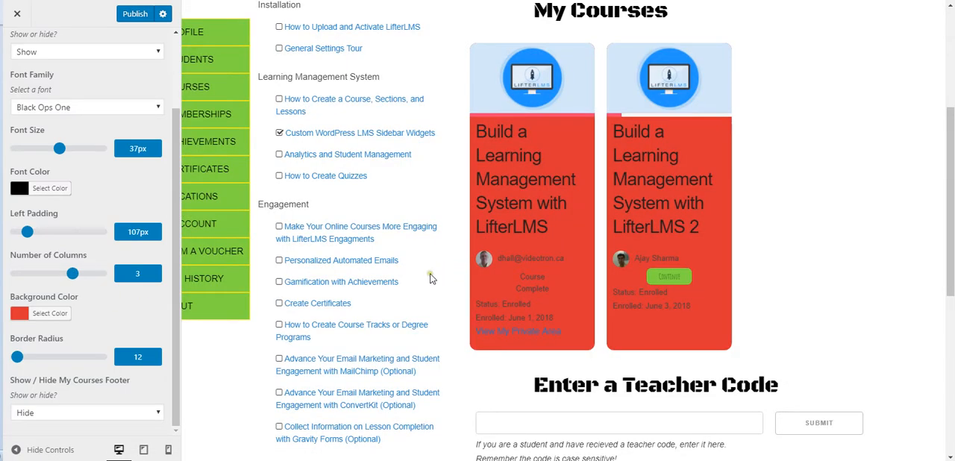
left_click_drag(72, 274, 101, 274)
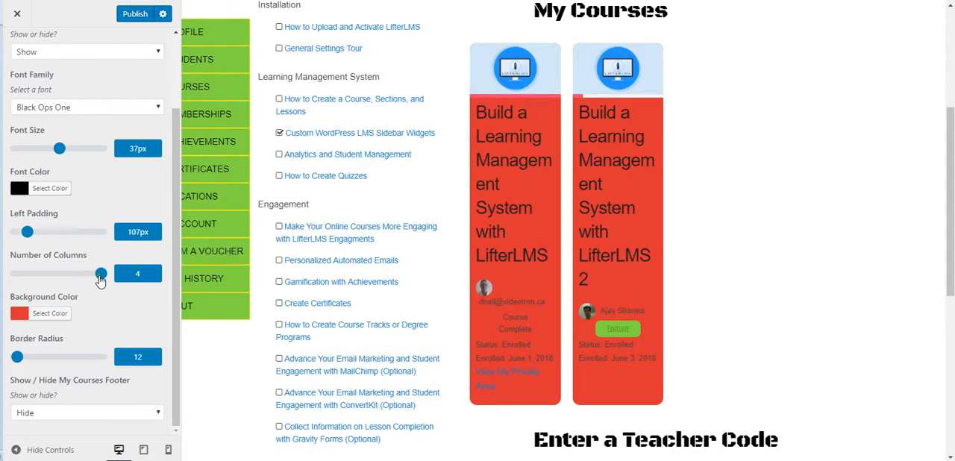
left_click_drag(101, 279, 16, 278)
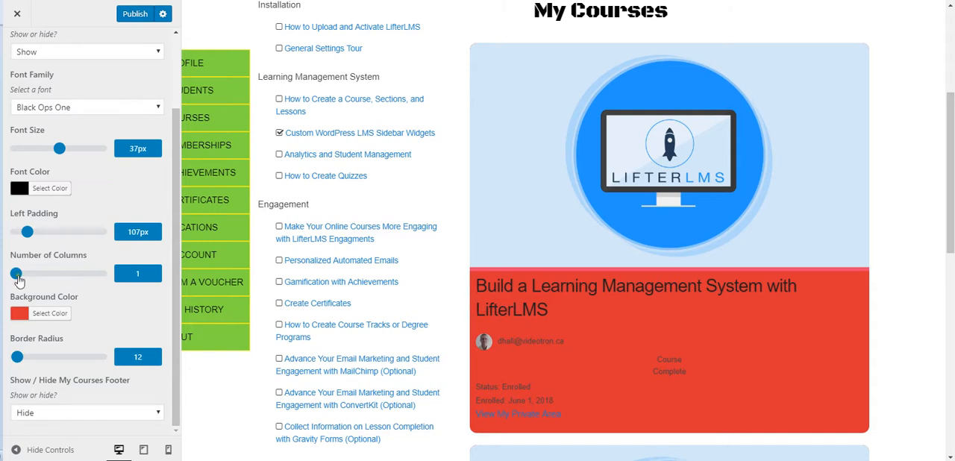
left_click_drag(15, 276, 46, 280)
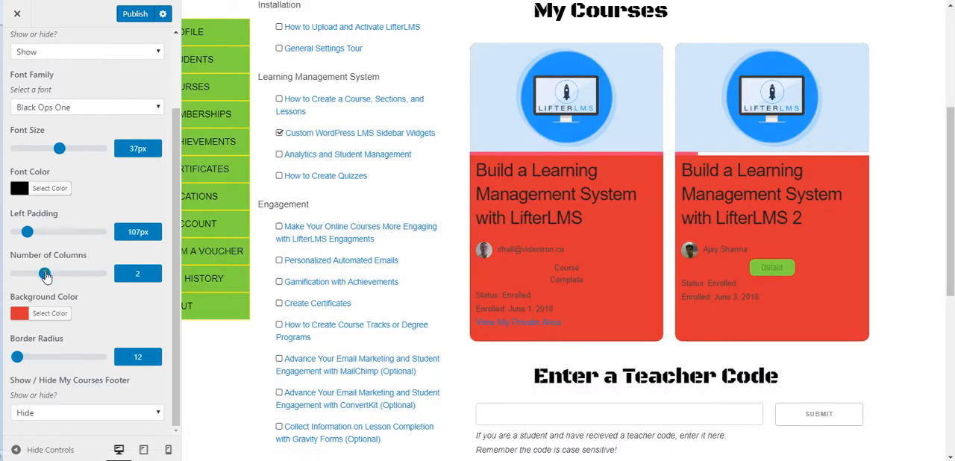
Step: Set the number of My Courses columns to 4 and go back to the list of Student Dashboard styling sections
left_click_drag(47, 276, 100, 276)
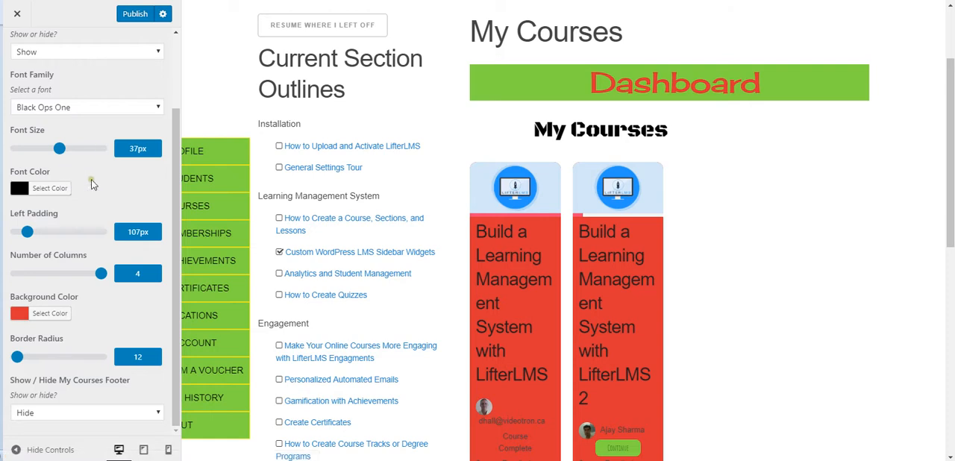
scroll(92, 184, "up", 5)
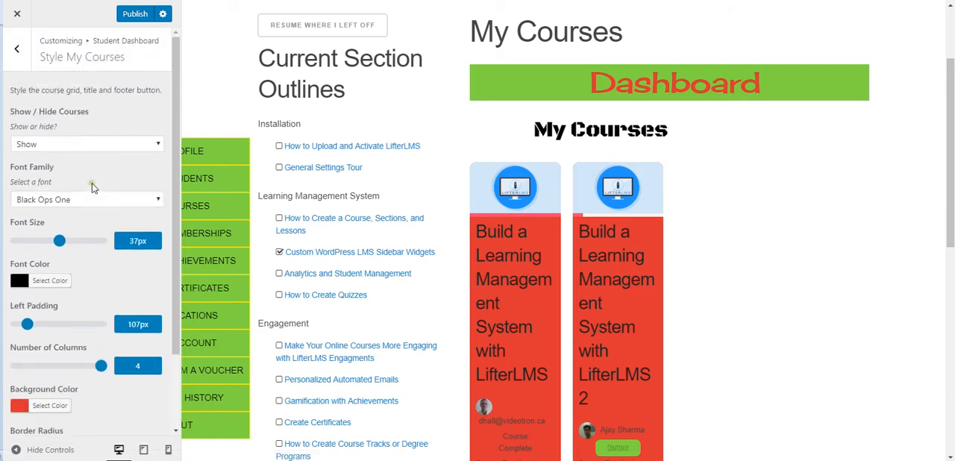
left_click(16, 51)
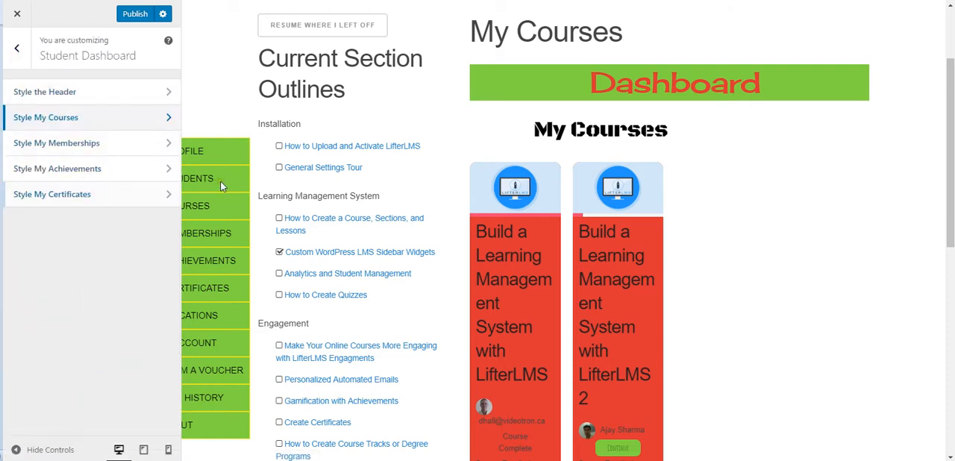
scroll(259, 182, "down", 3)
scroll(259, 184, "up", 3)
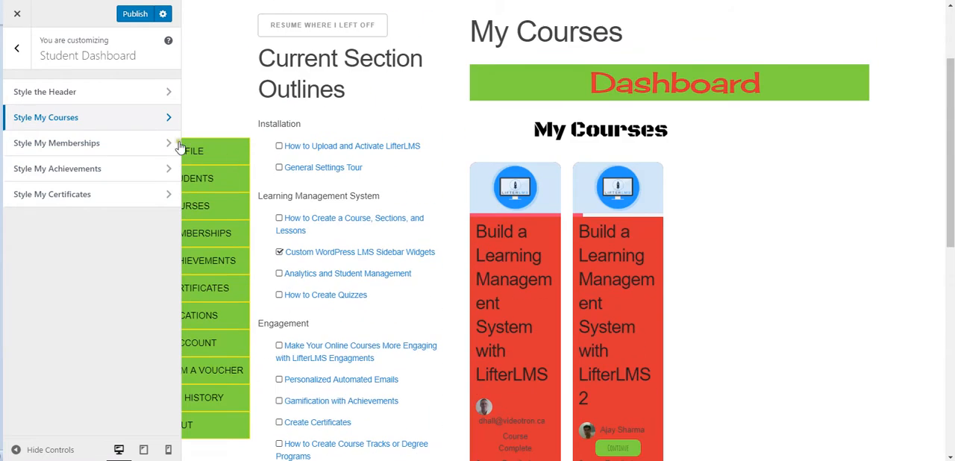
Step: Set the number of My Courses columns to 1, publish the change and close the customizer
left_click(17, 14)
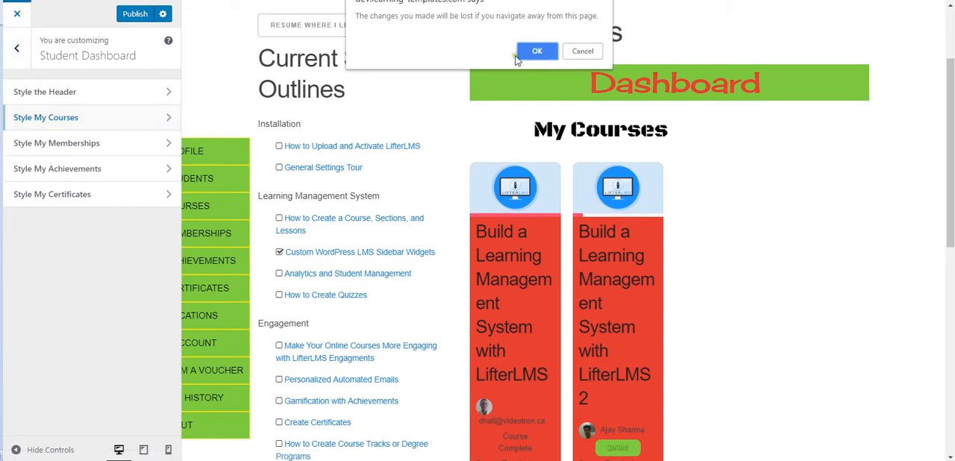
left_click(583, 52)
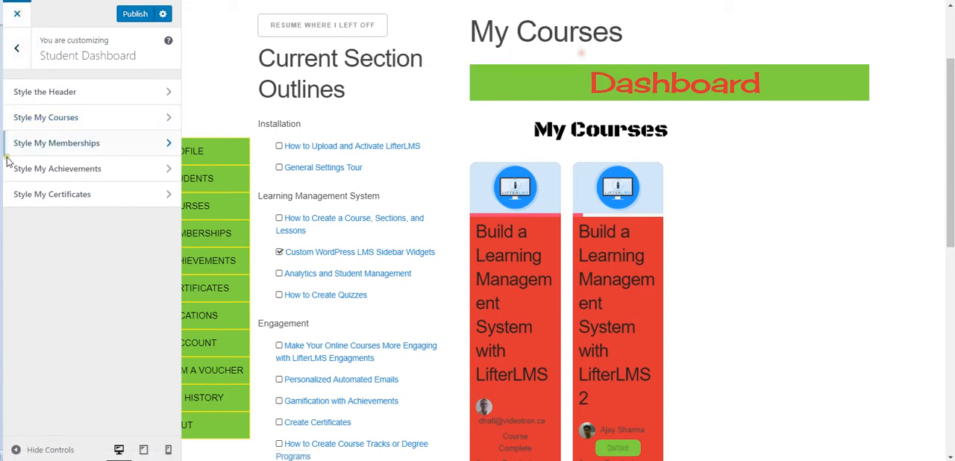
left_click(81, 120)
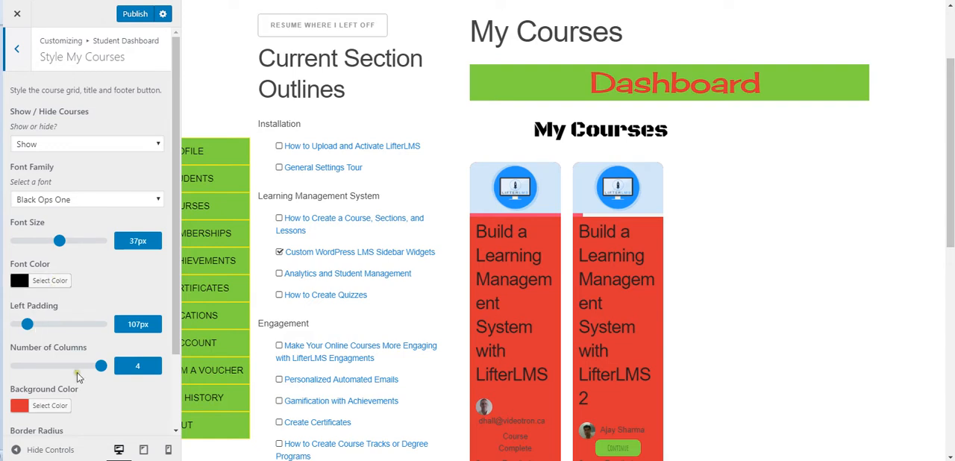
left_click_drag(100, 365, 16, 367)
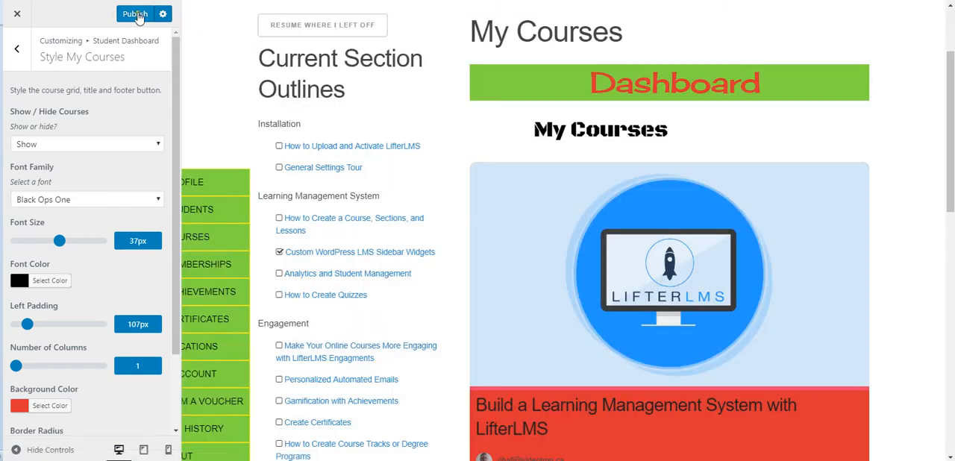
left_click(136, 15)
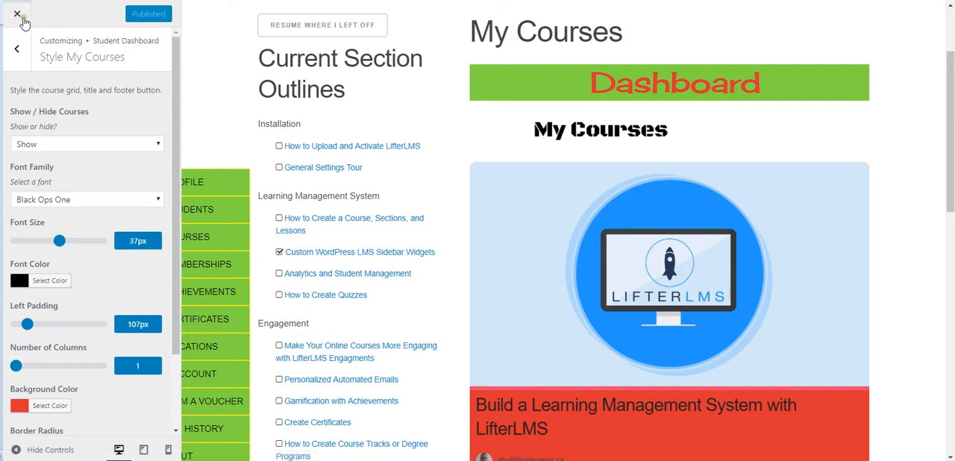
left_click(17, 13)
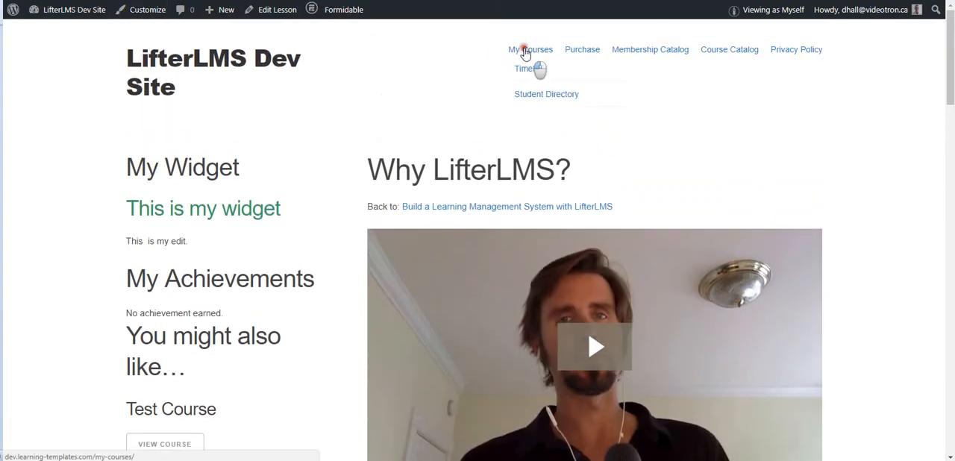
Step: Open the live My Courses page on the site and examine the course grid and dashboard styling
left_click(531, 51)
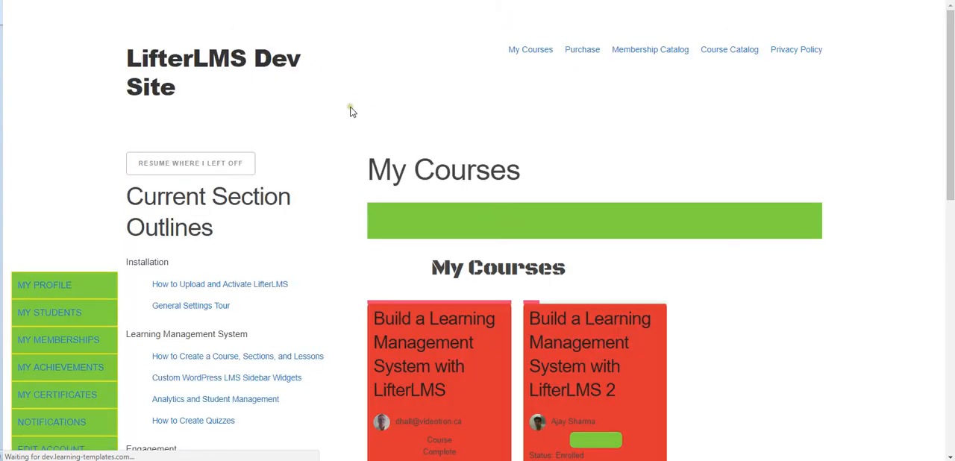
scroll(335, 146, "down", 3)
scroll(341, 142, "down", 7)
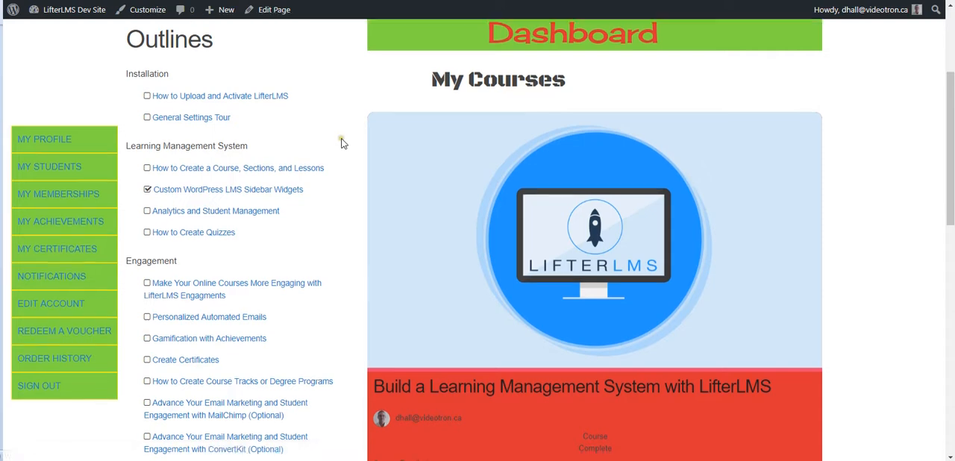
scroll(341, 142, "down", 3)
scroll(340, 143, "up", 6)
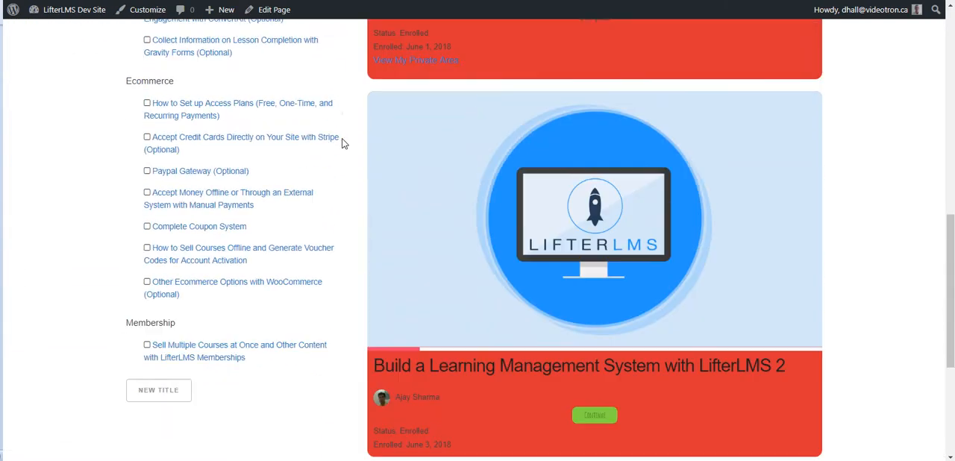
scroll(346, 143, "up", 5)
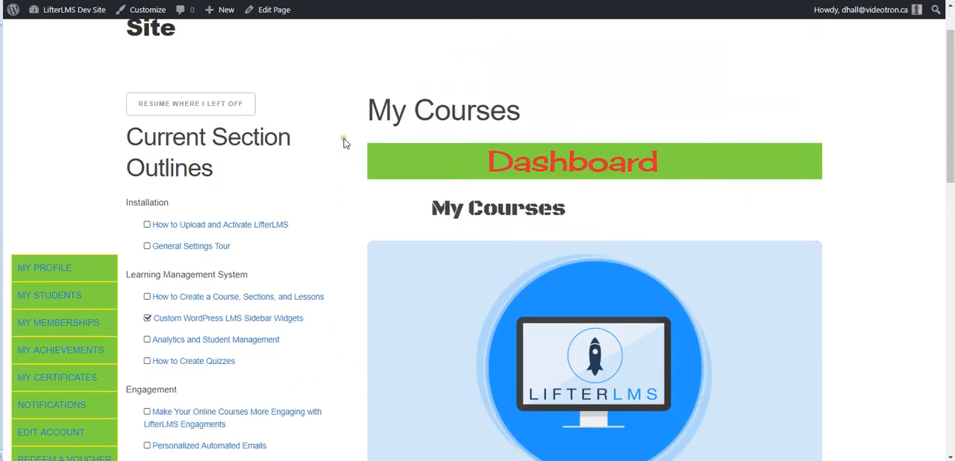
scroll(89, 188, "down", 2)
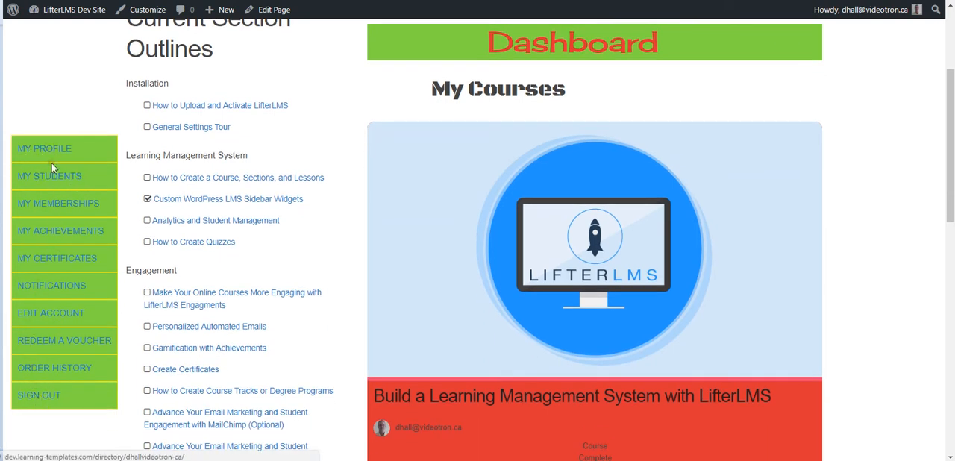
left_click(255, 105)
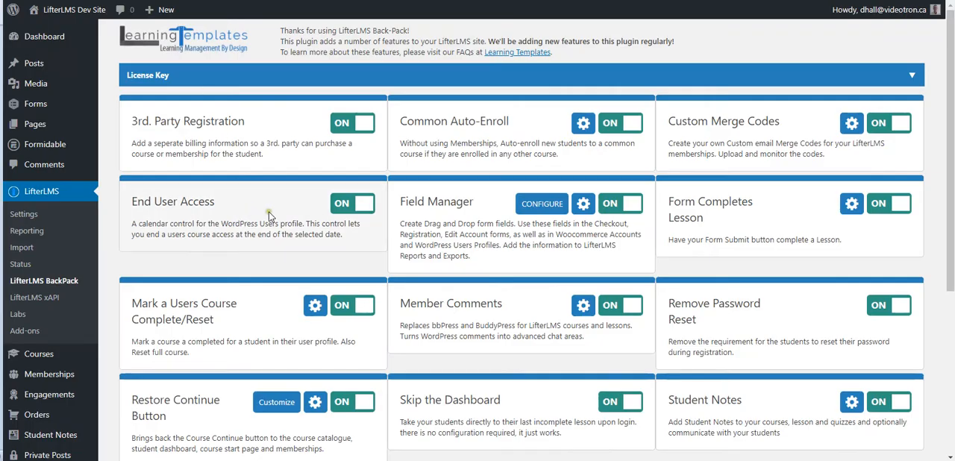
Step: In the LifterLMS BackPack settings, review the Voucher Login redirect pages, keep Membership Catalog for non-students, save and close the dialog
scroll(234, 210, "down", 3)
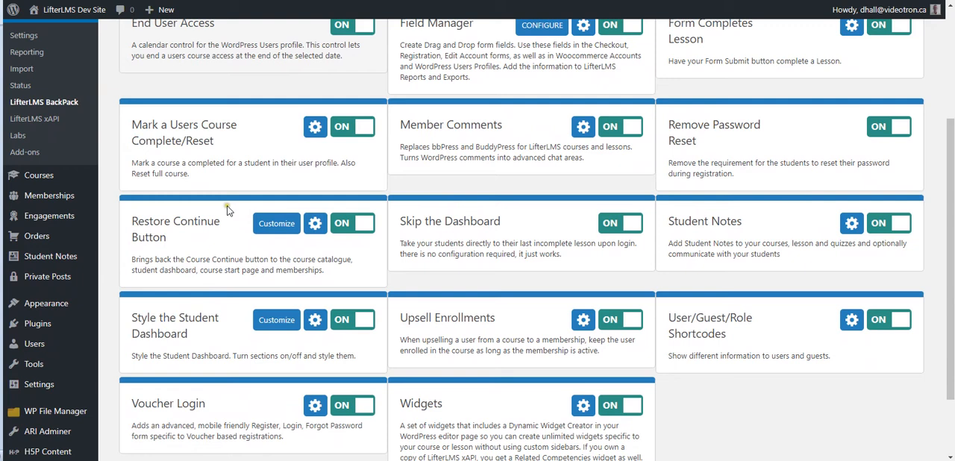
scroll(224, 210, "down", 2)
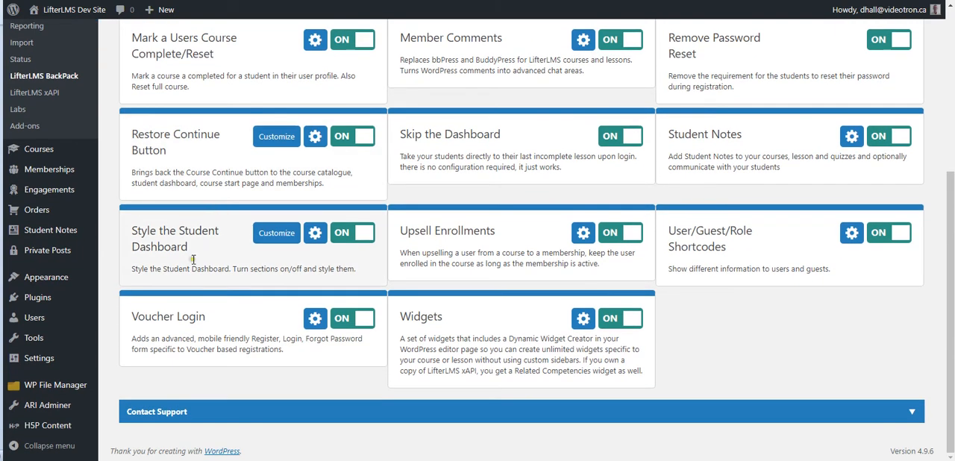
left_click(314, 317)
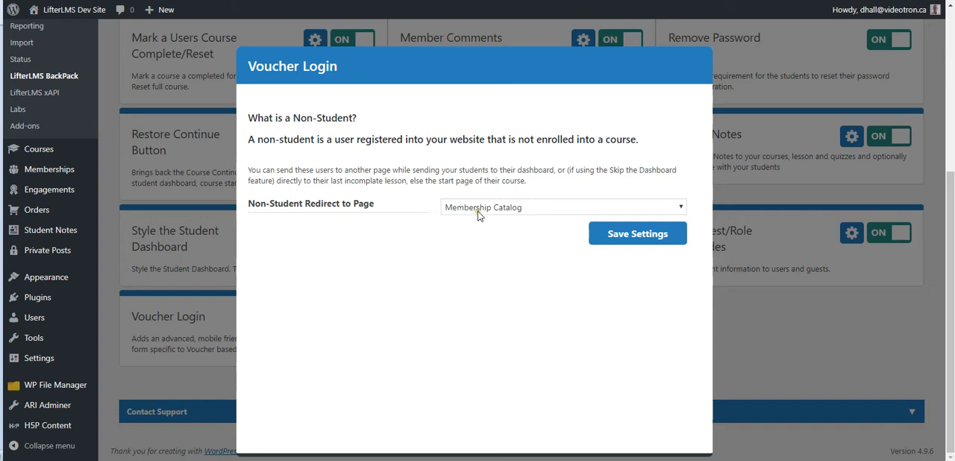
left_click(548, 209)
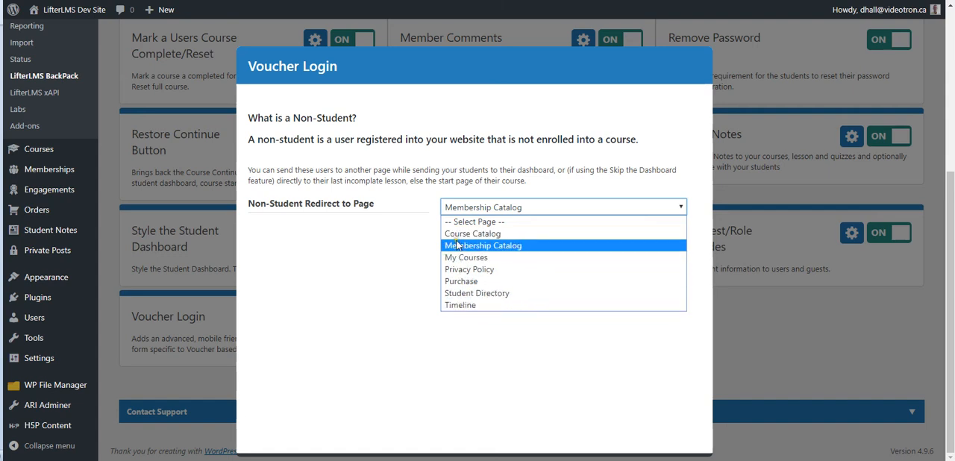
left_click(415, 271)
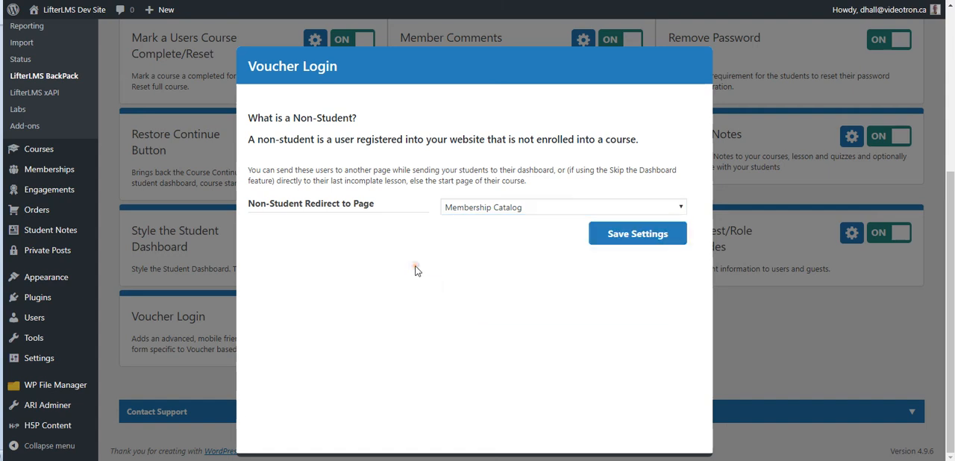
left_click(632, 234)
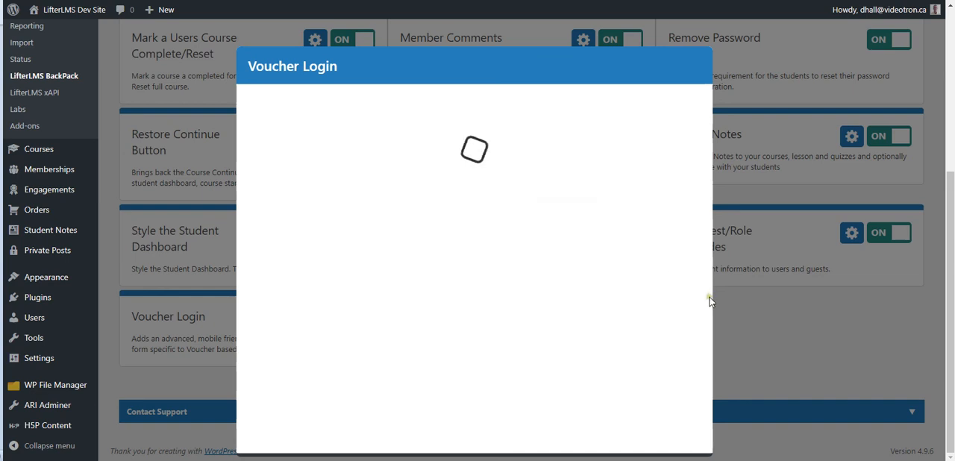
left_click(796, 345)
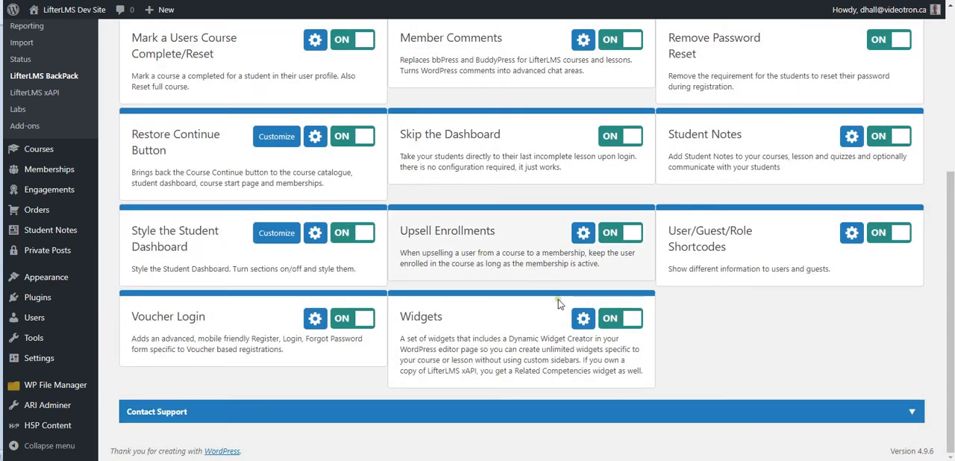
scroll(558, 299, "up", 3)
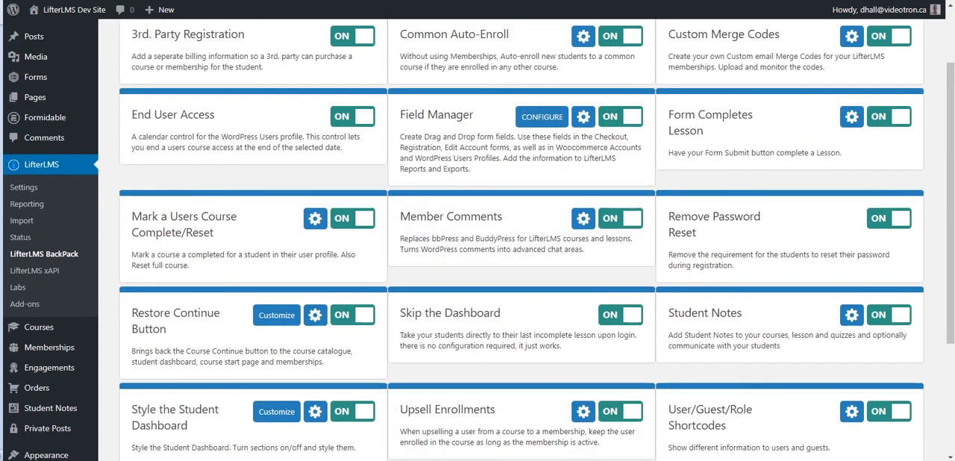